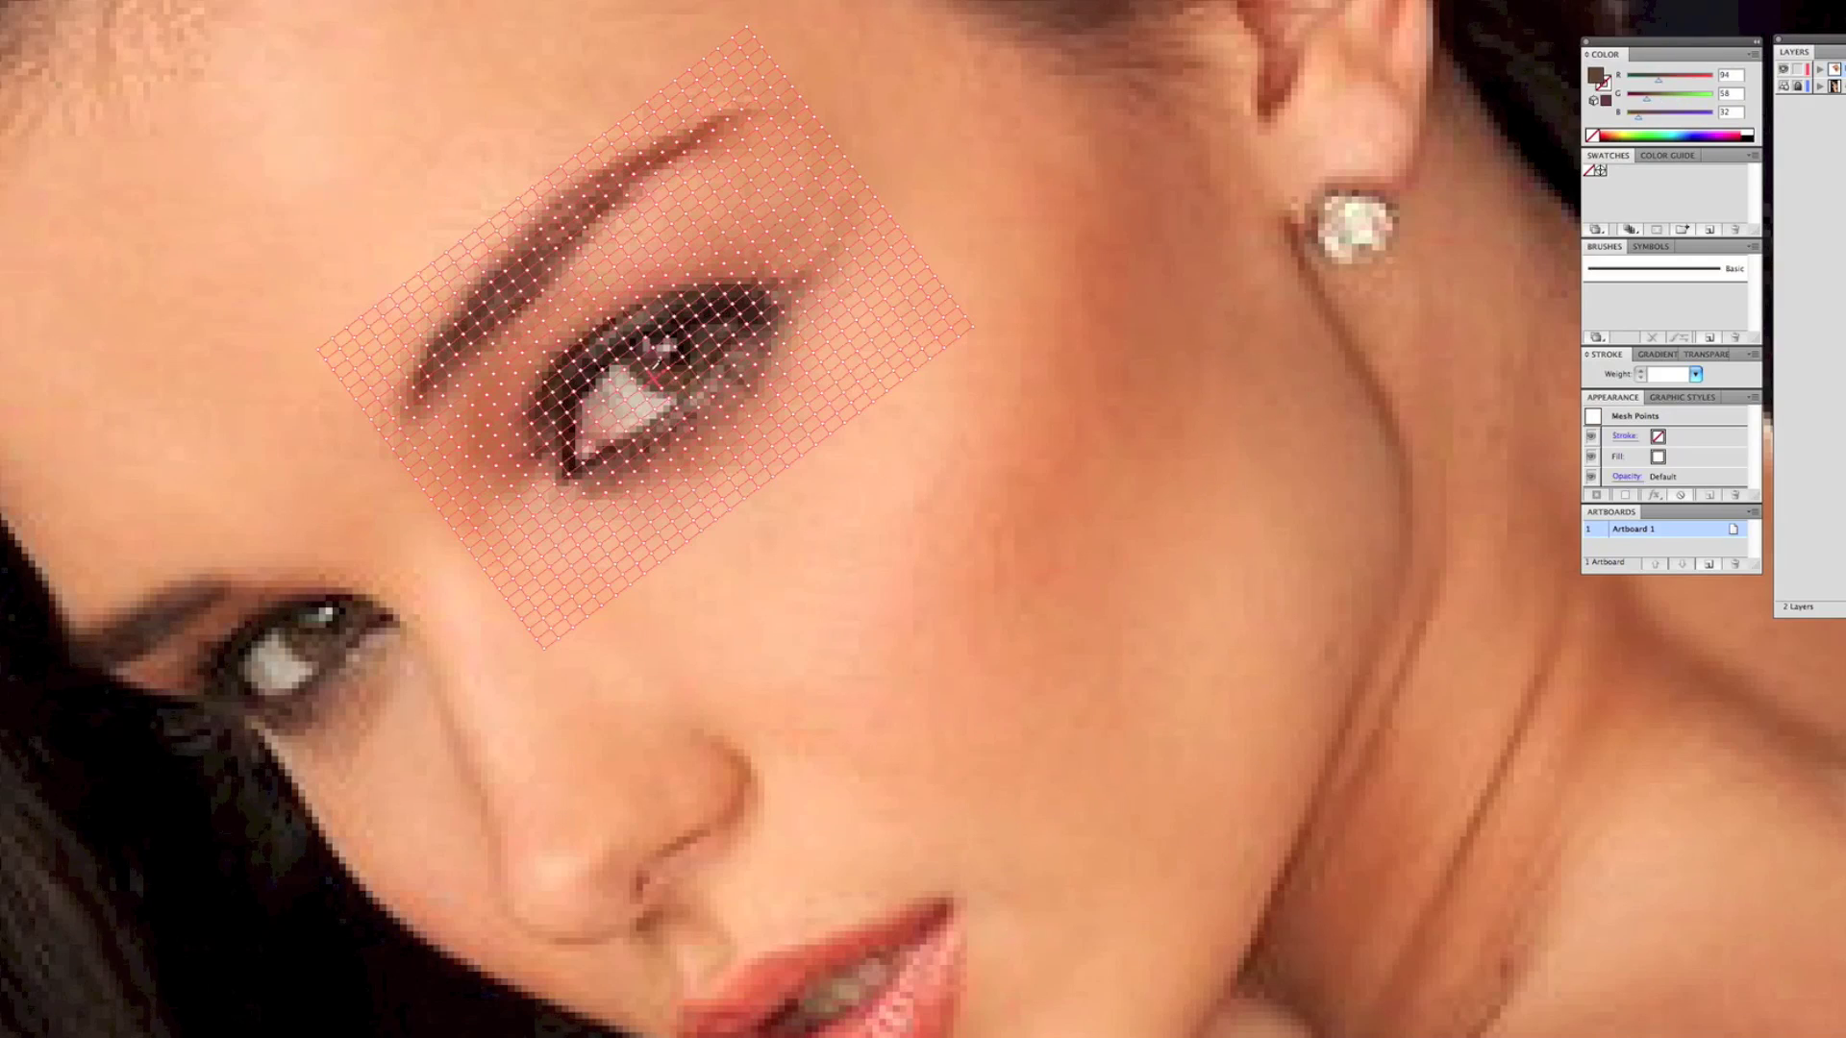
Step: Color mesh points from above the eyebrow down past the lower eyelid with colors sampled from the photo, and preview the result
click(592, 285)
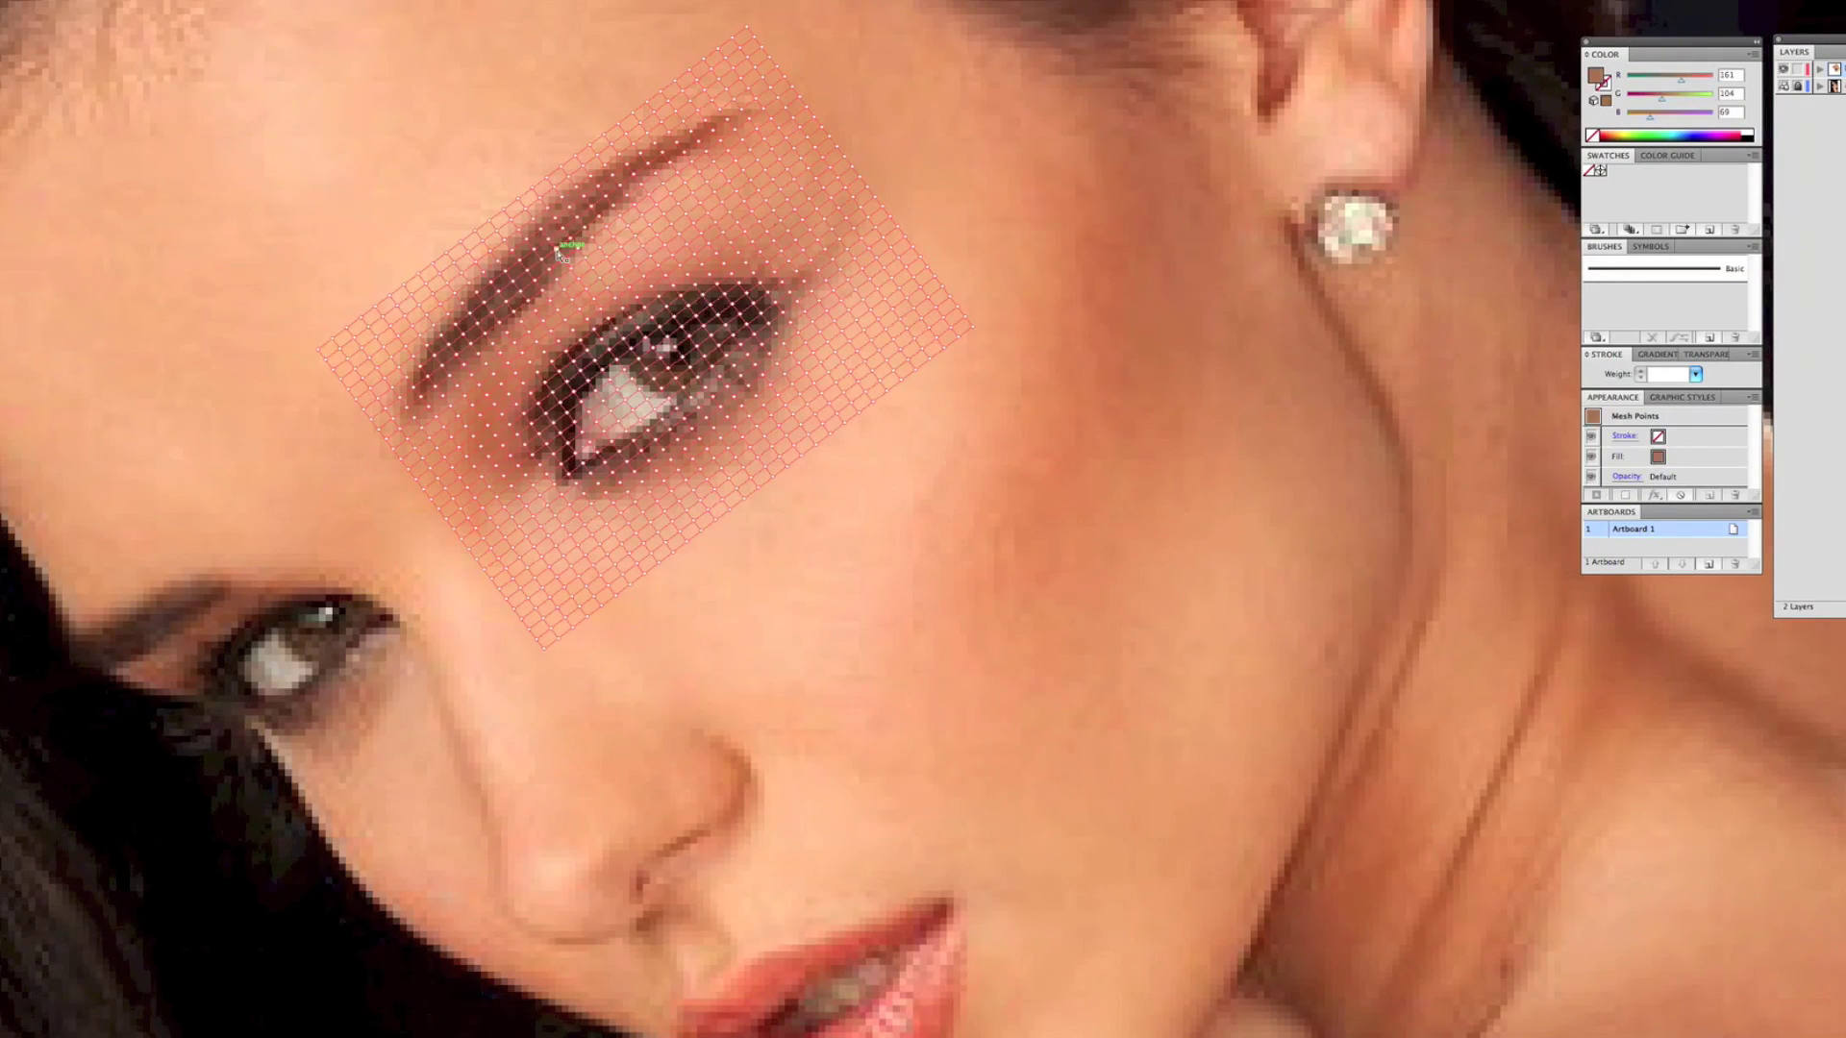
click(532, 215)
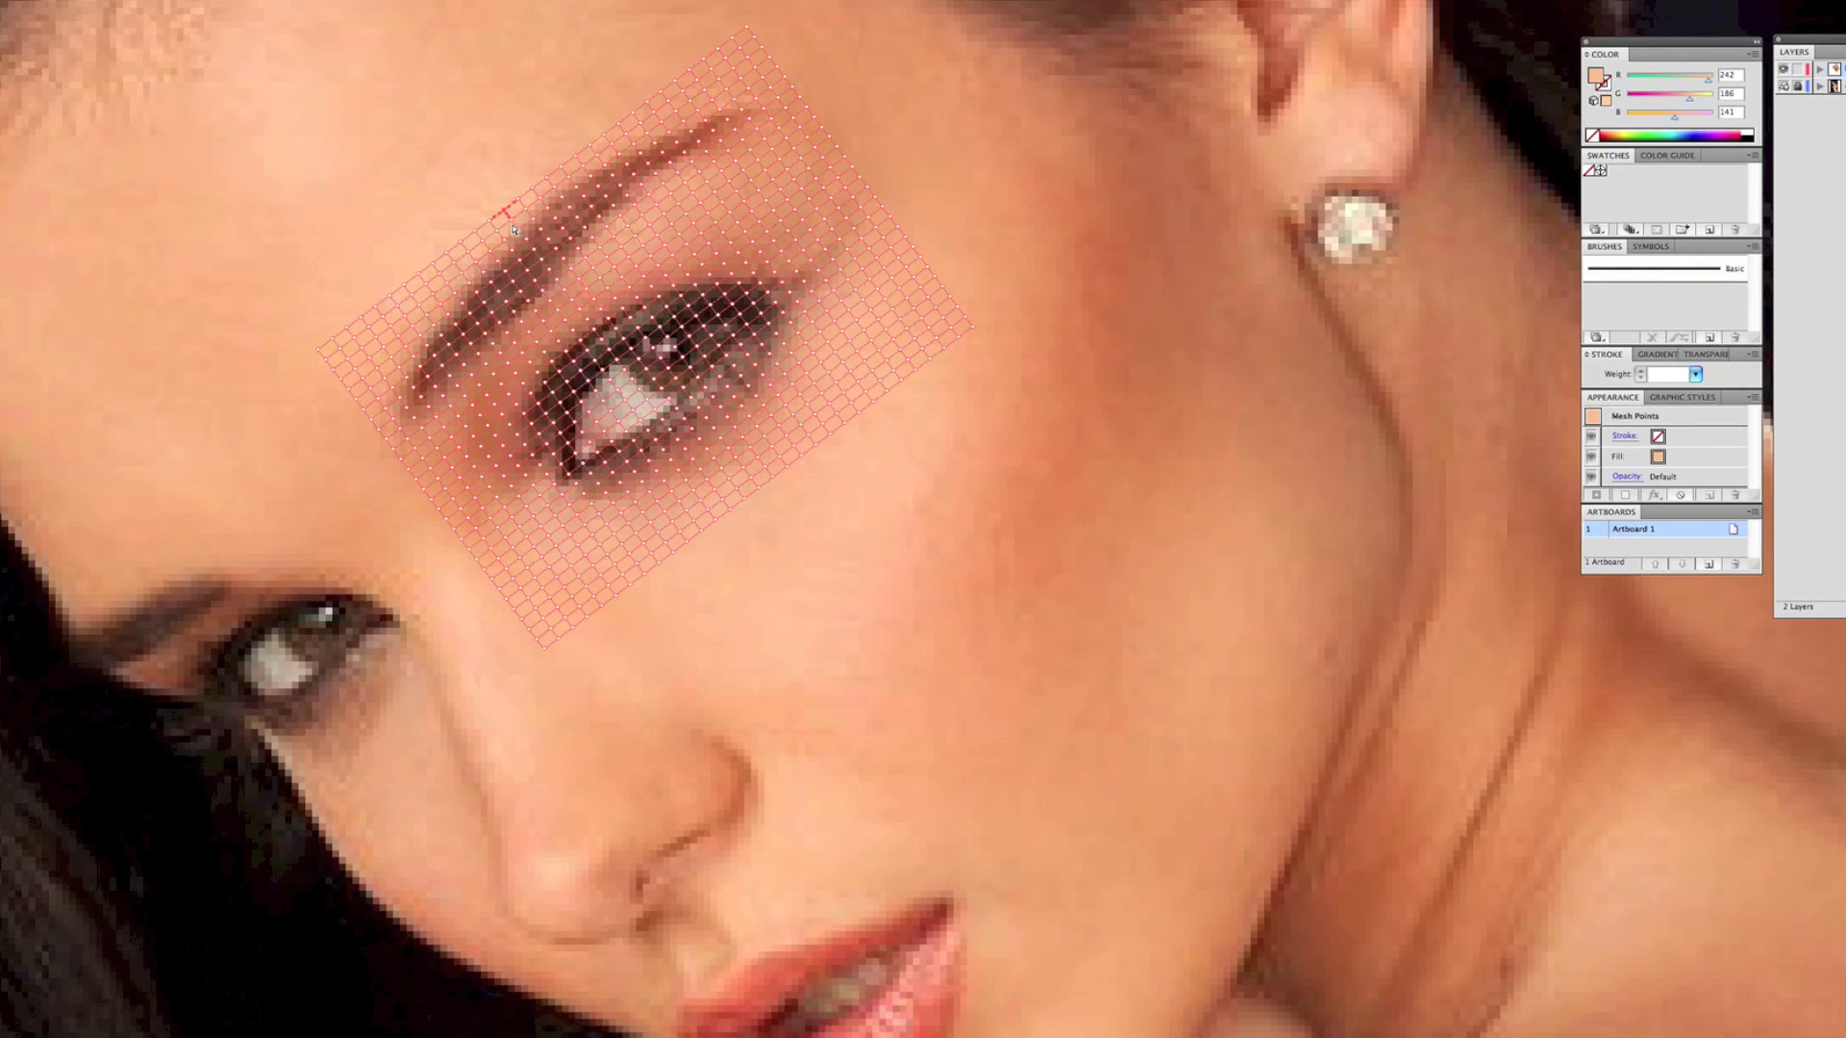
click(557, 281)
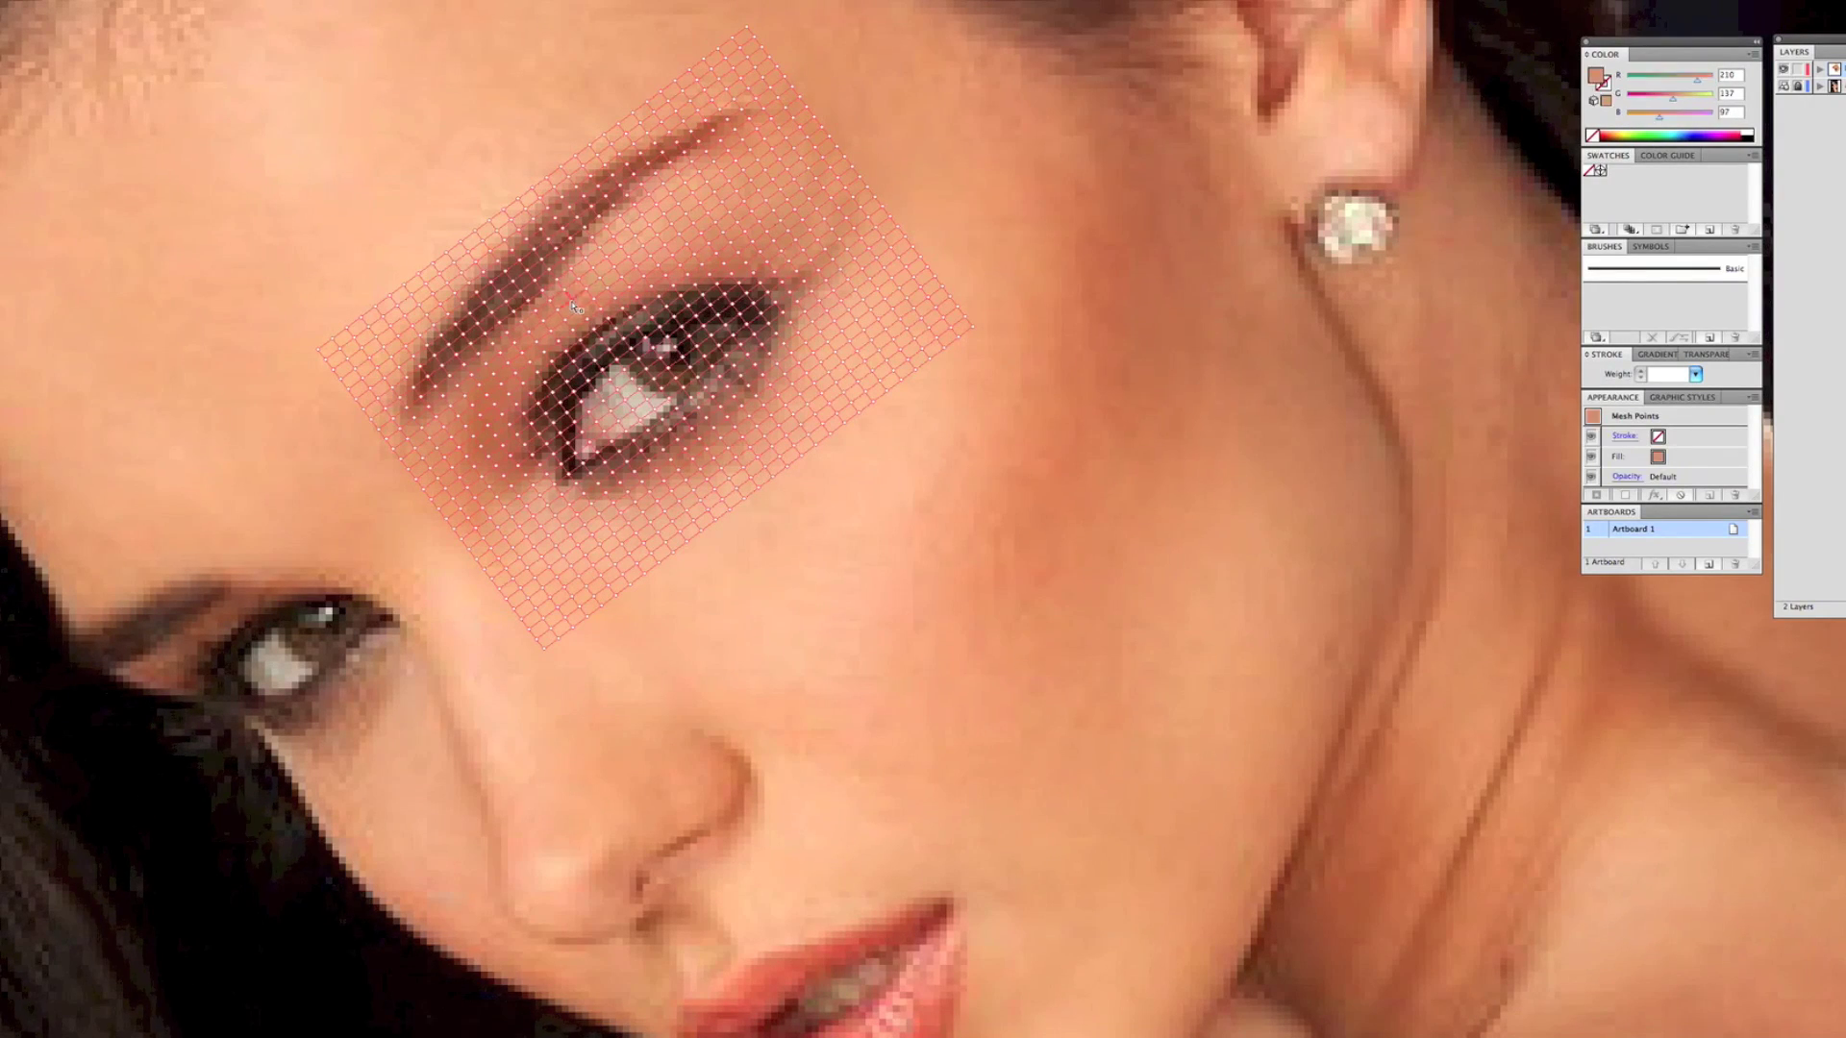
click(605, 345)
click(685, 447)
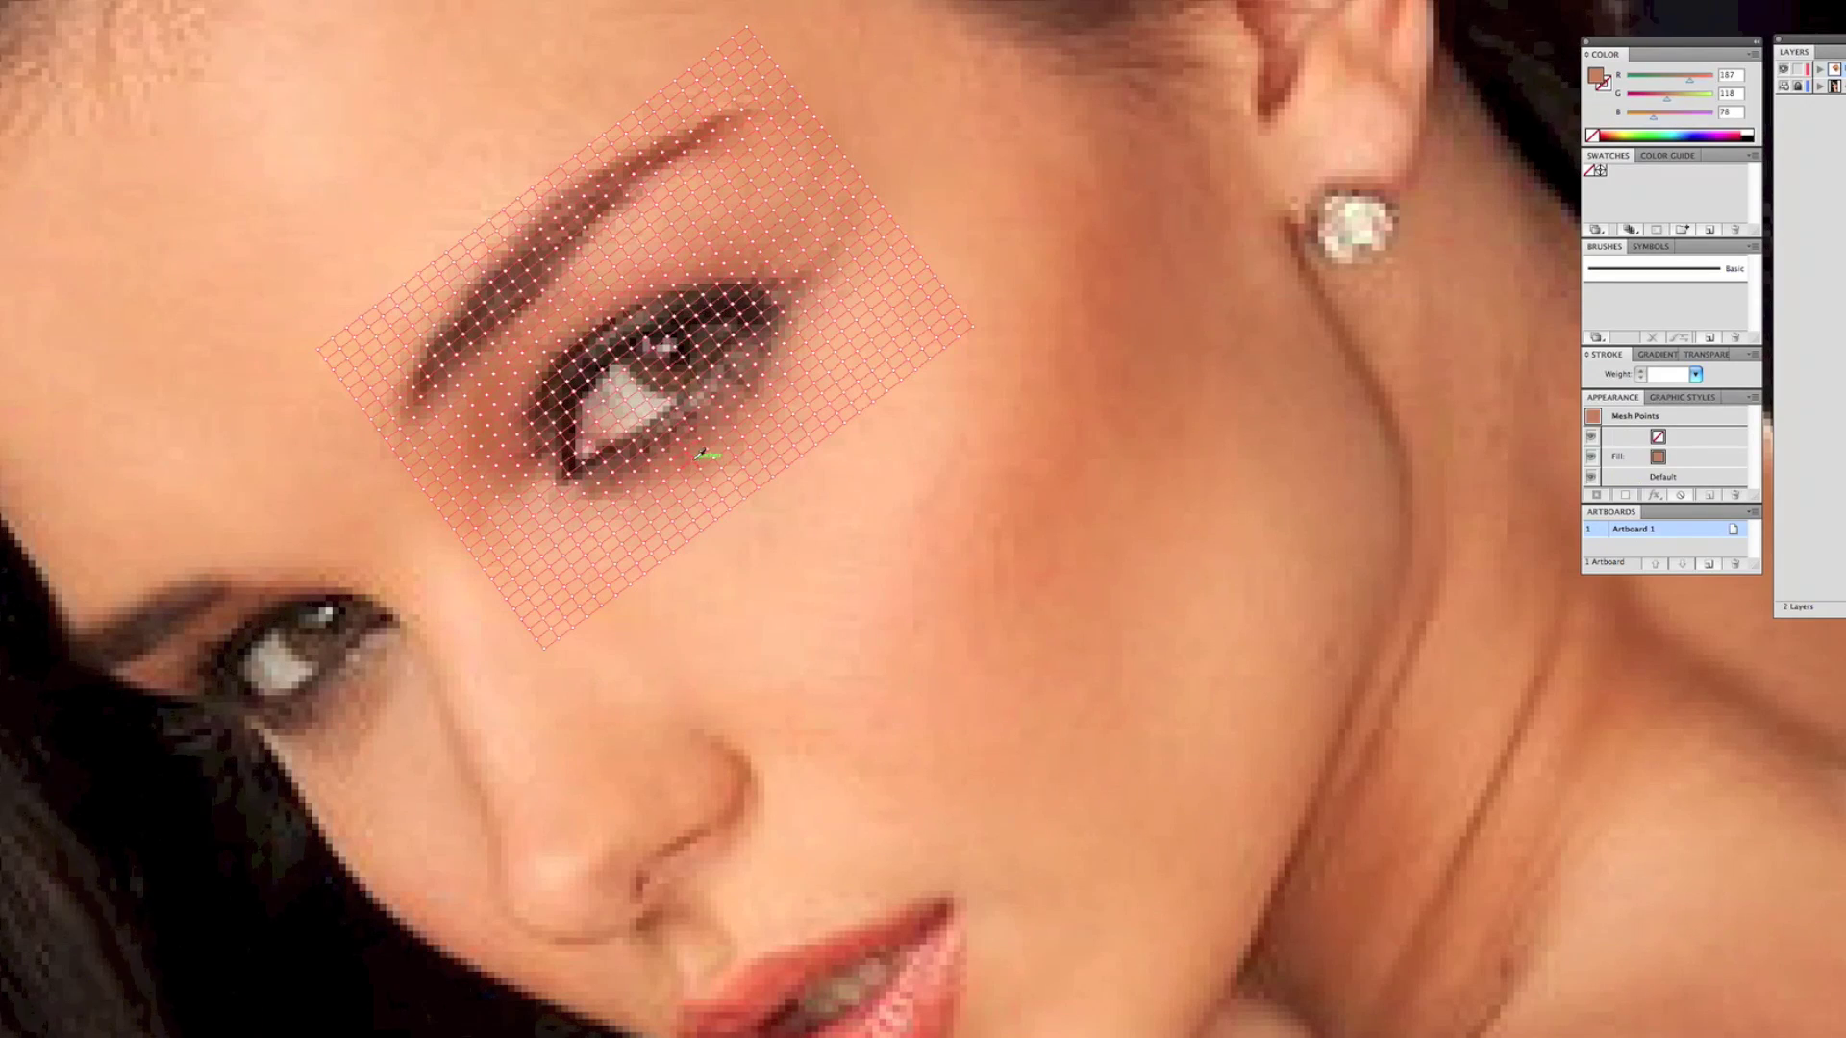
key(super+y)
key(super+shift+a)
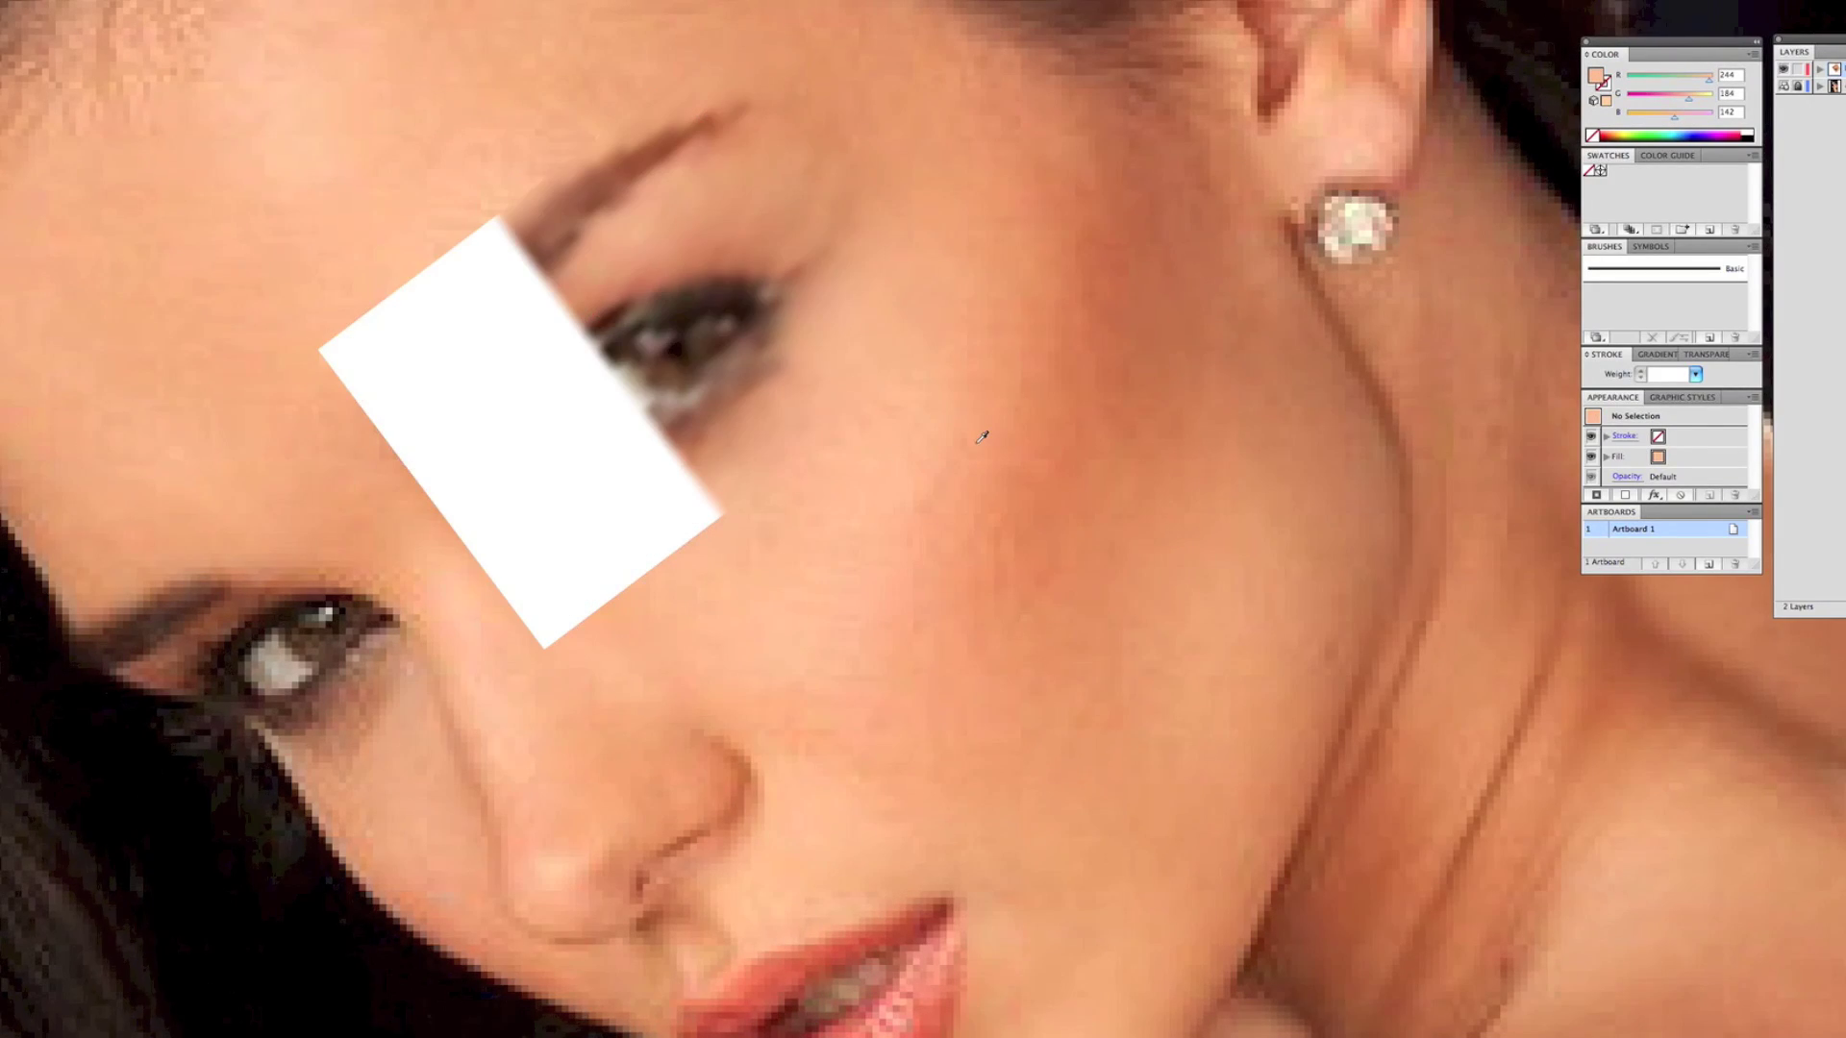
Step: Sample photo colors for the mesh points running from the white of the eye up through the eyelid and eyebrow
click(652, 389)
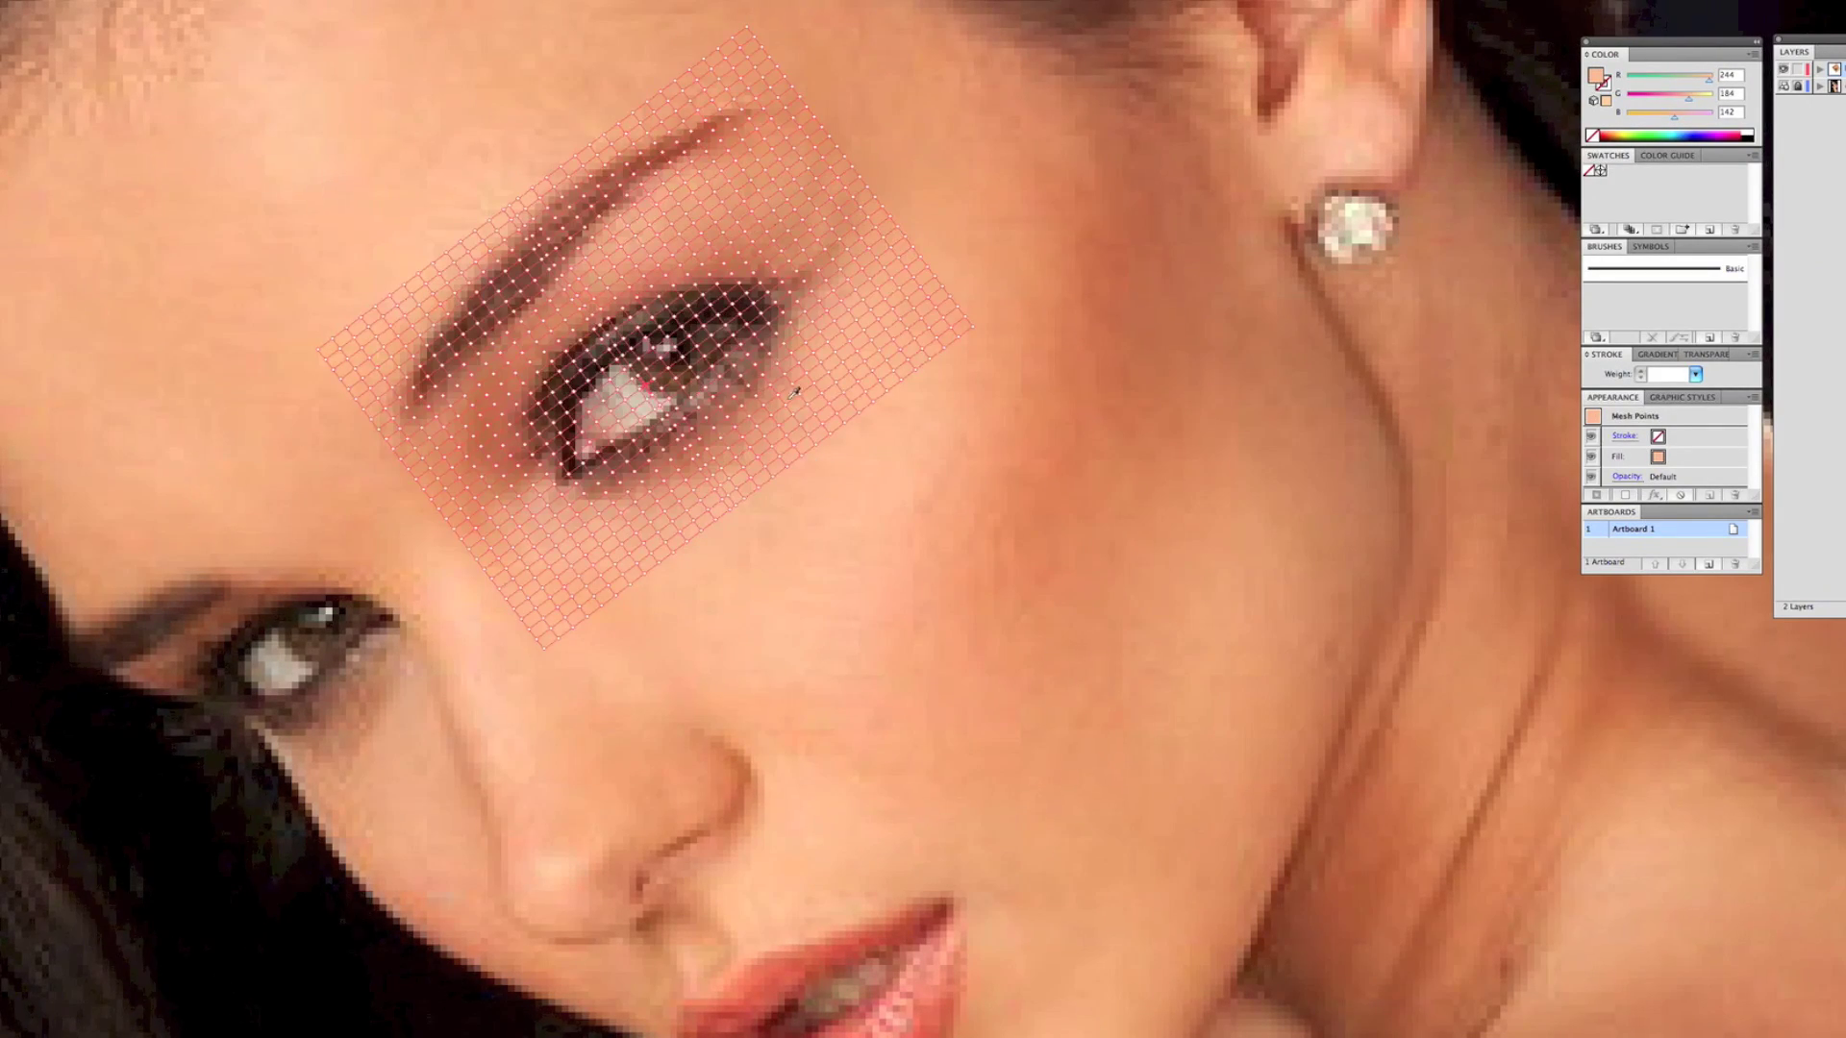
click(661, 411)
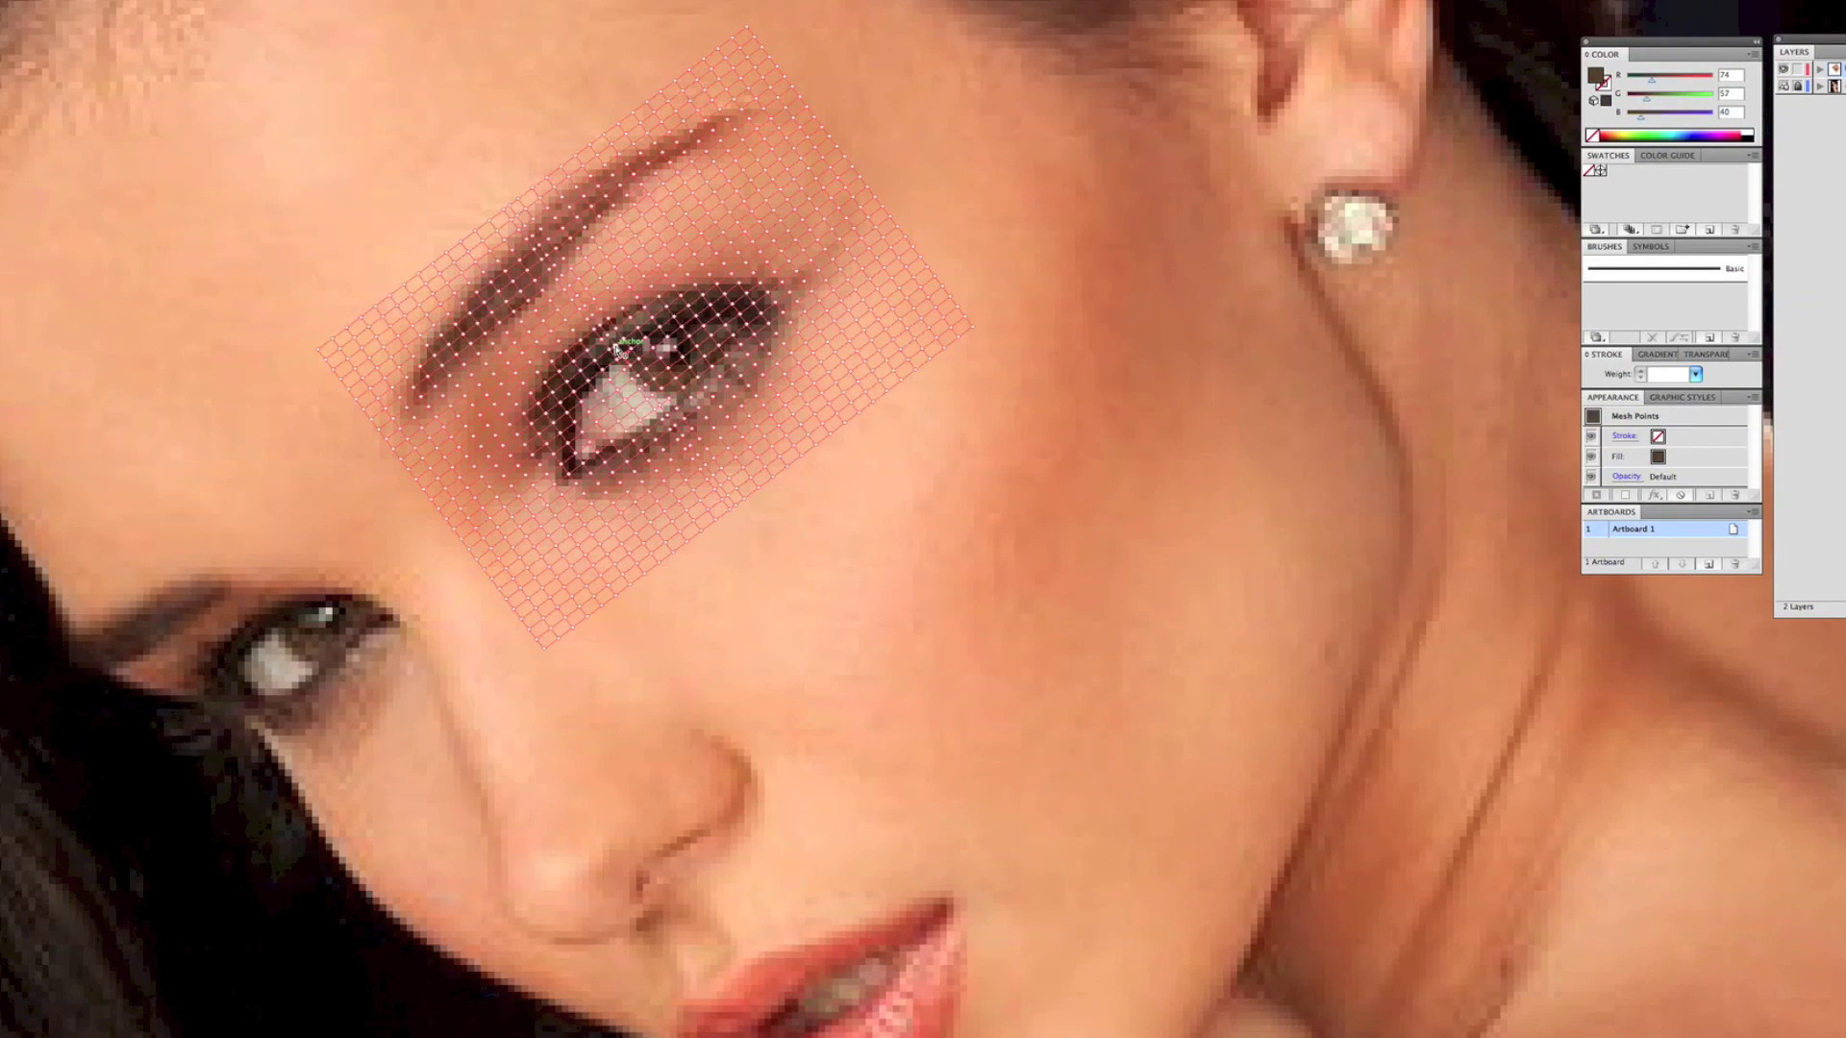
click(590, 293)
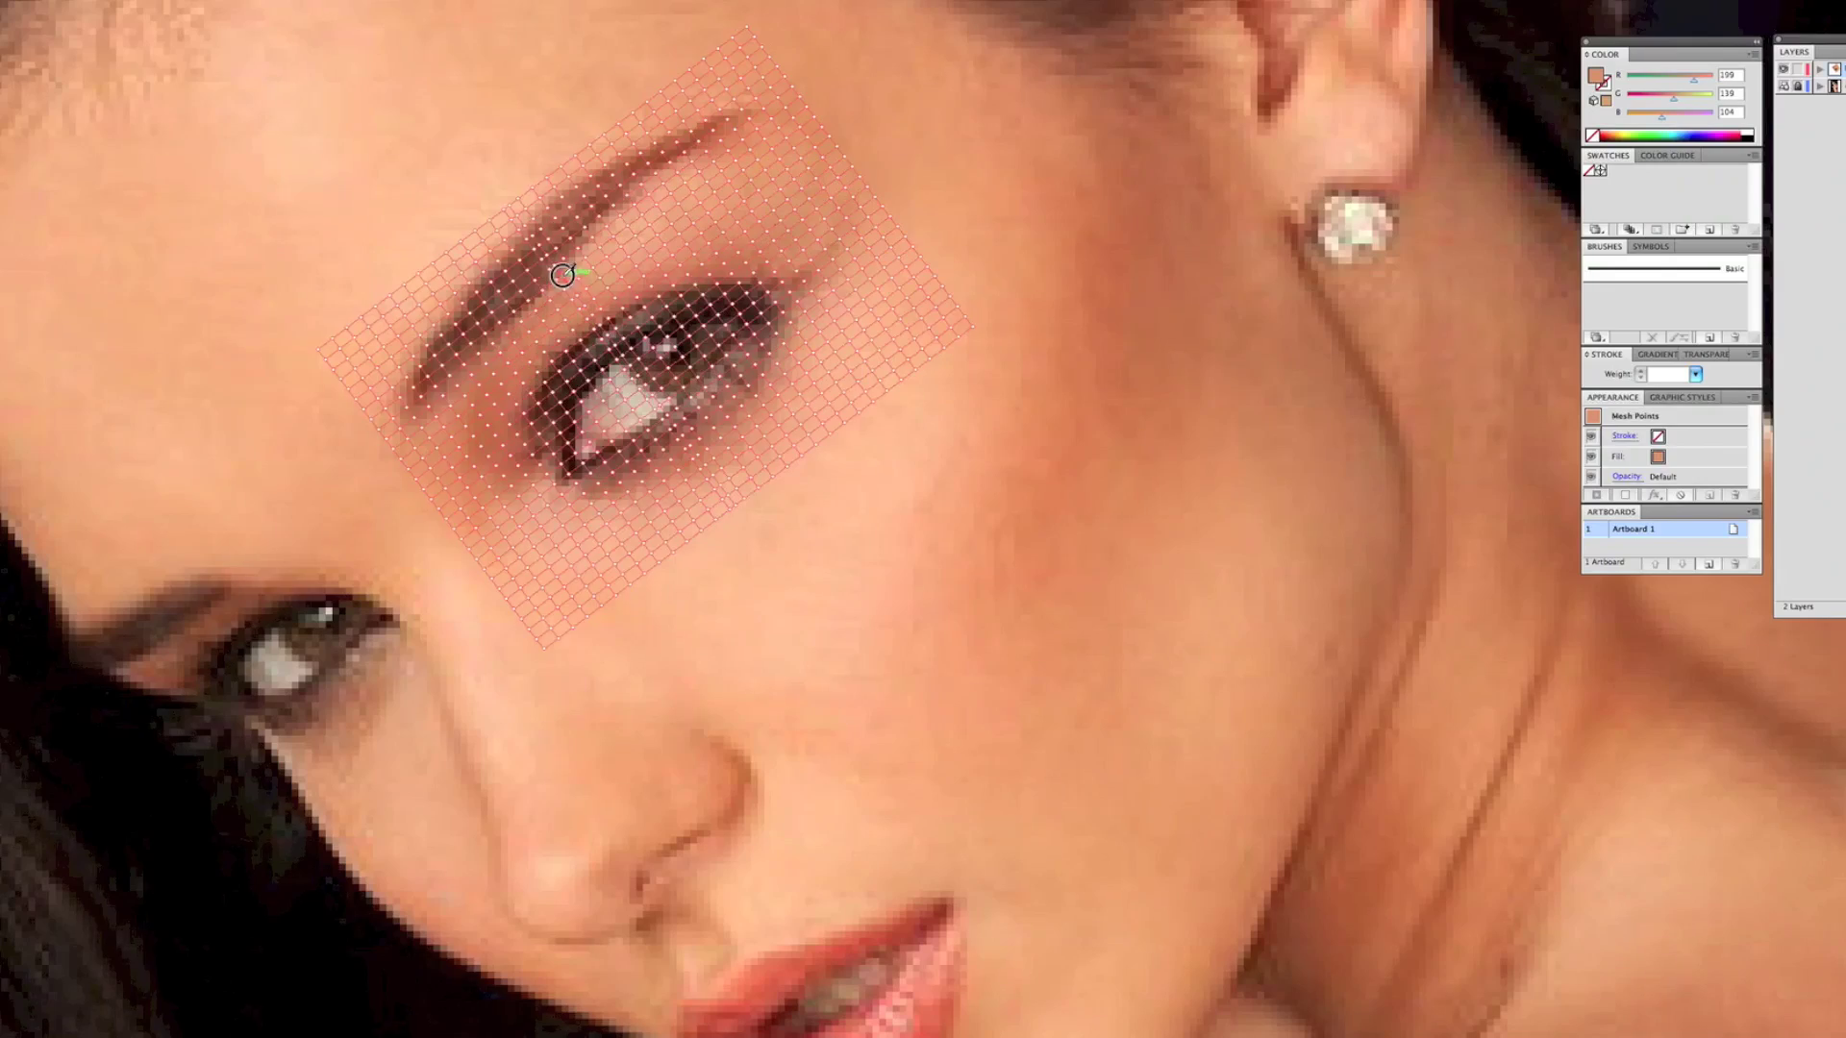
click(535, 241)
click(510, 206)
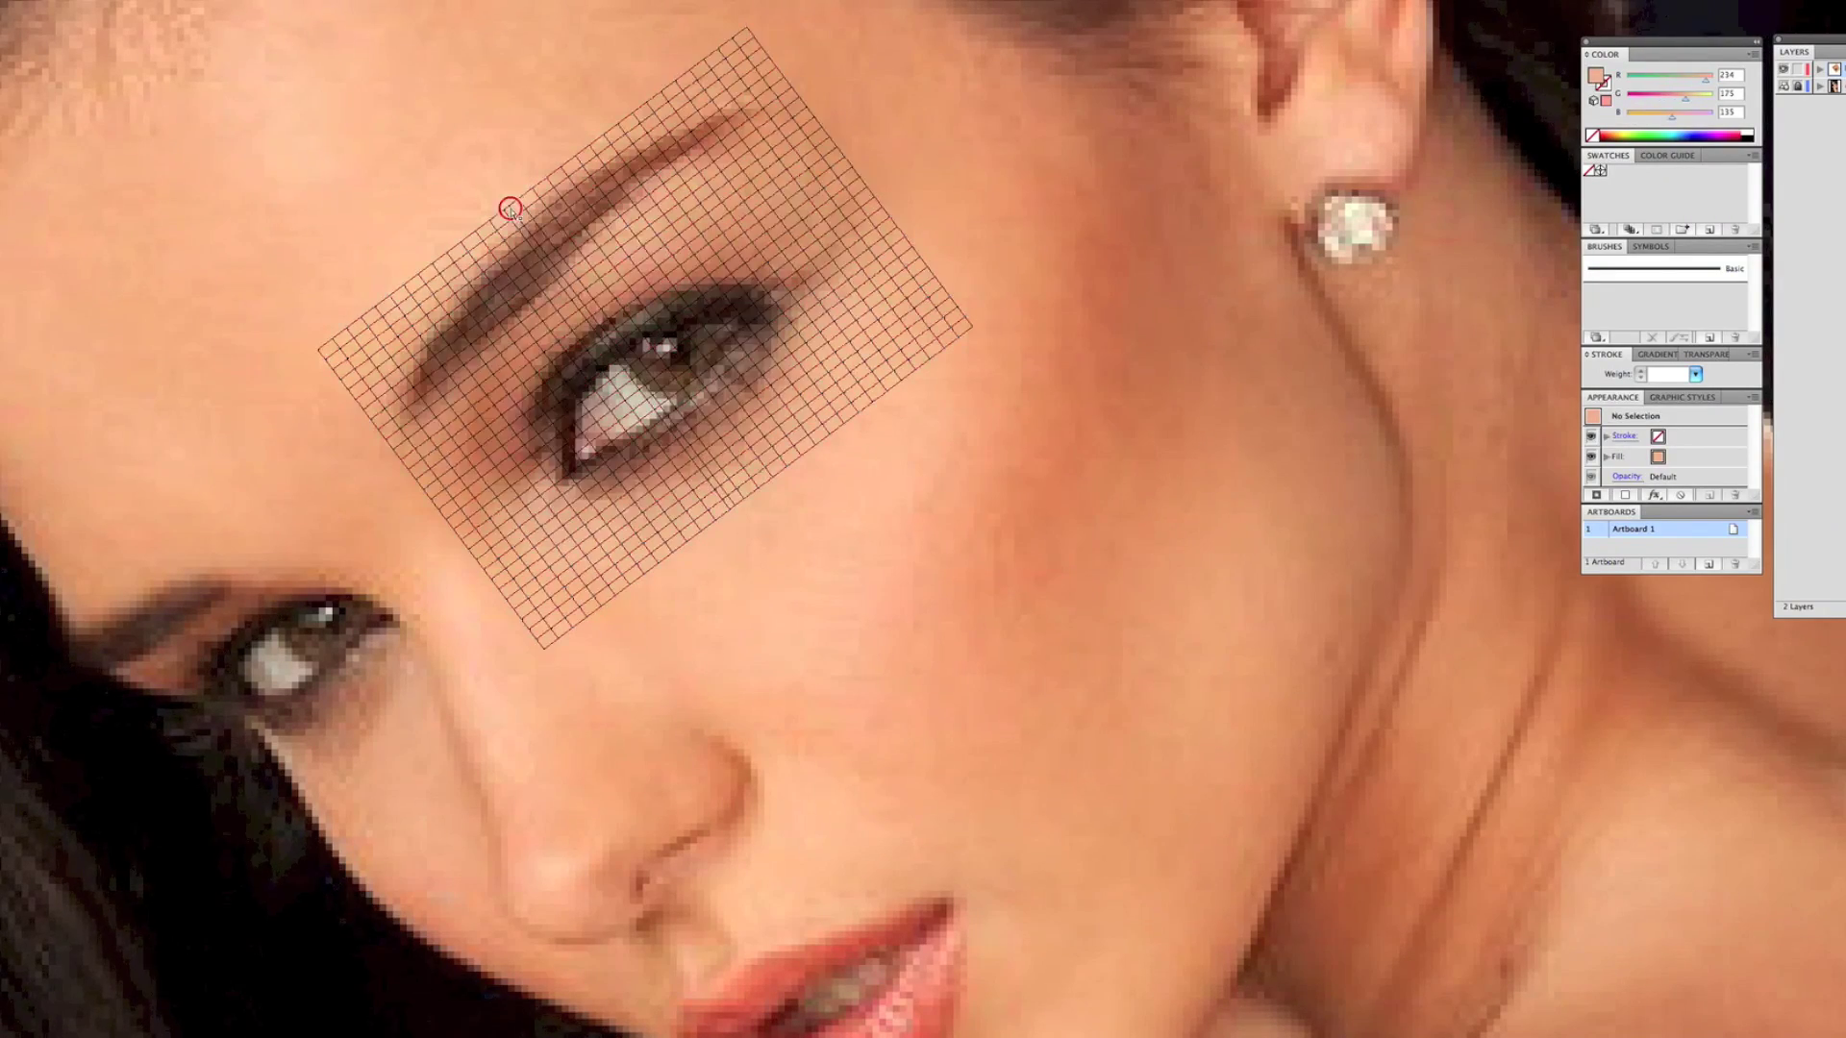
key(super+y)
Step: Apply sampled photo colors to mesh points at the lower iris and upper lid, and preview the deselected mesh
click(680, 396)
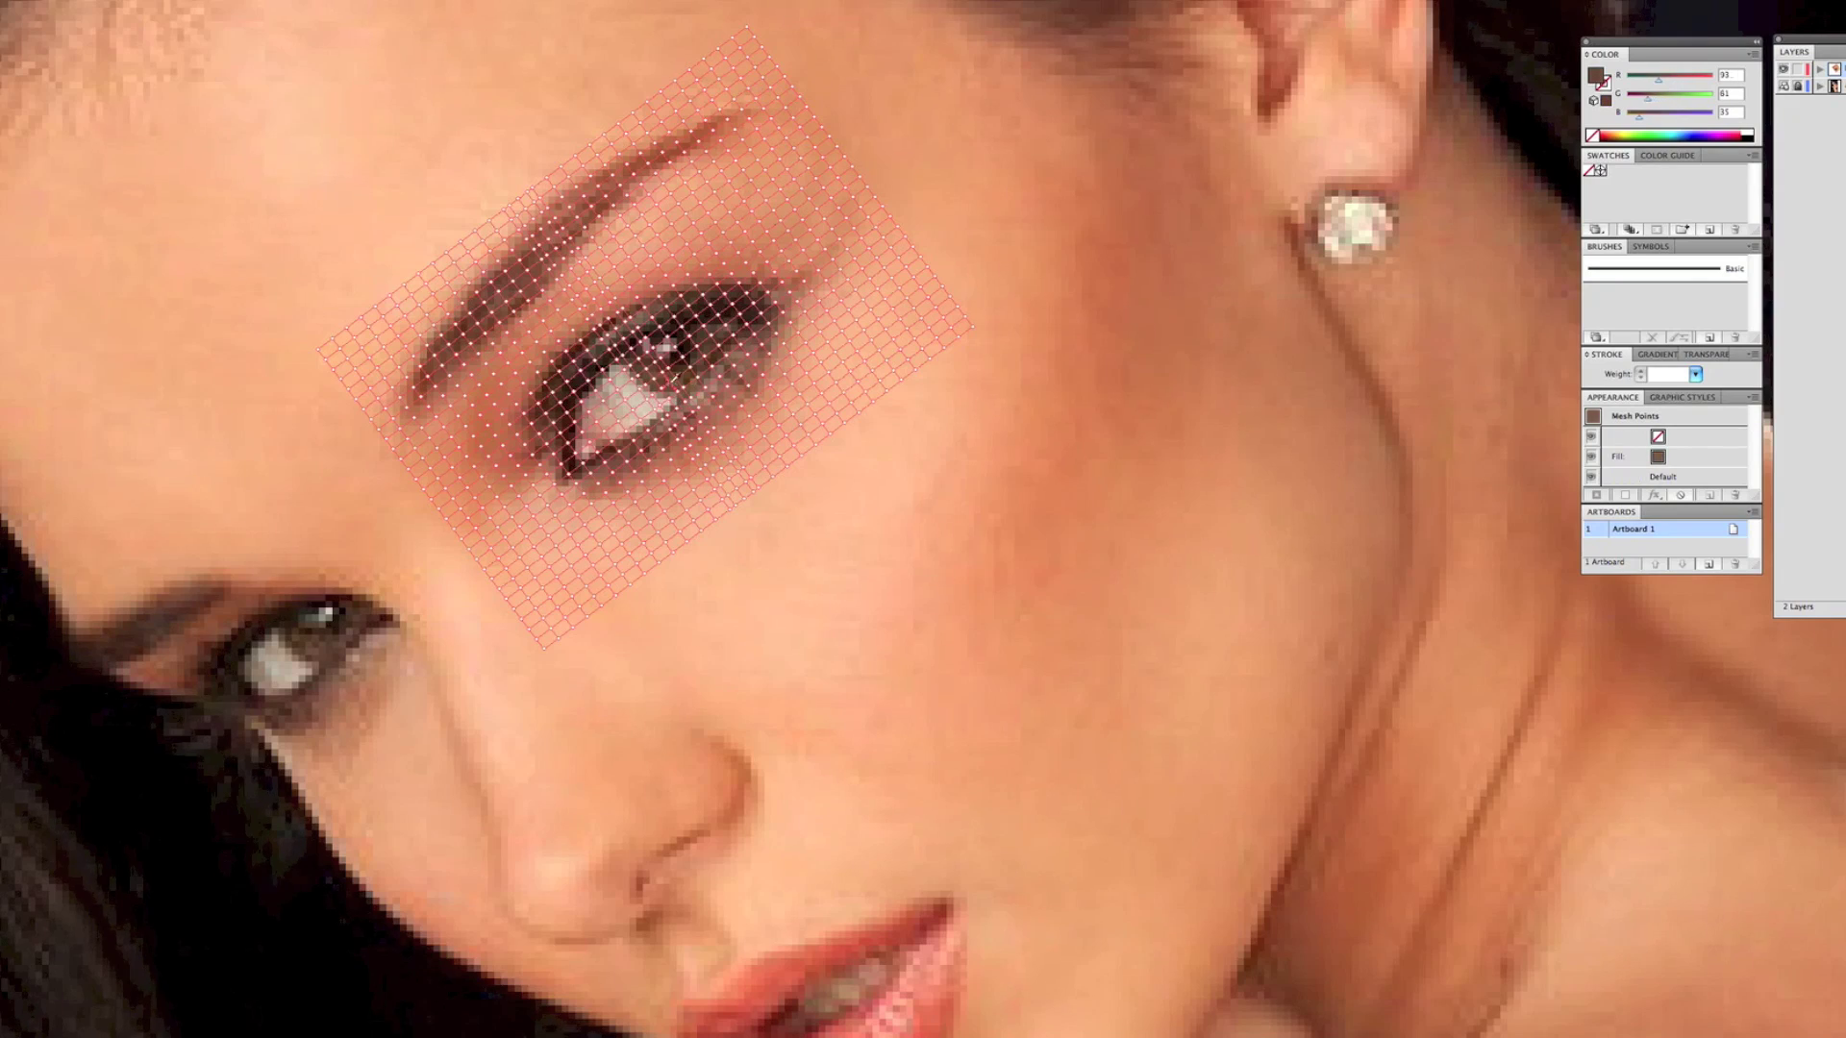
click(616, 316)
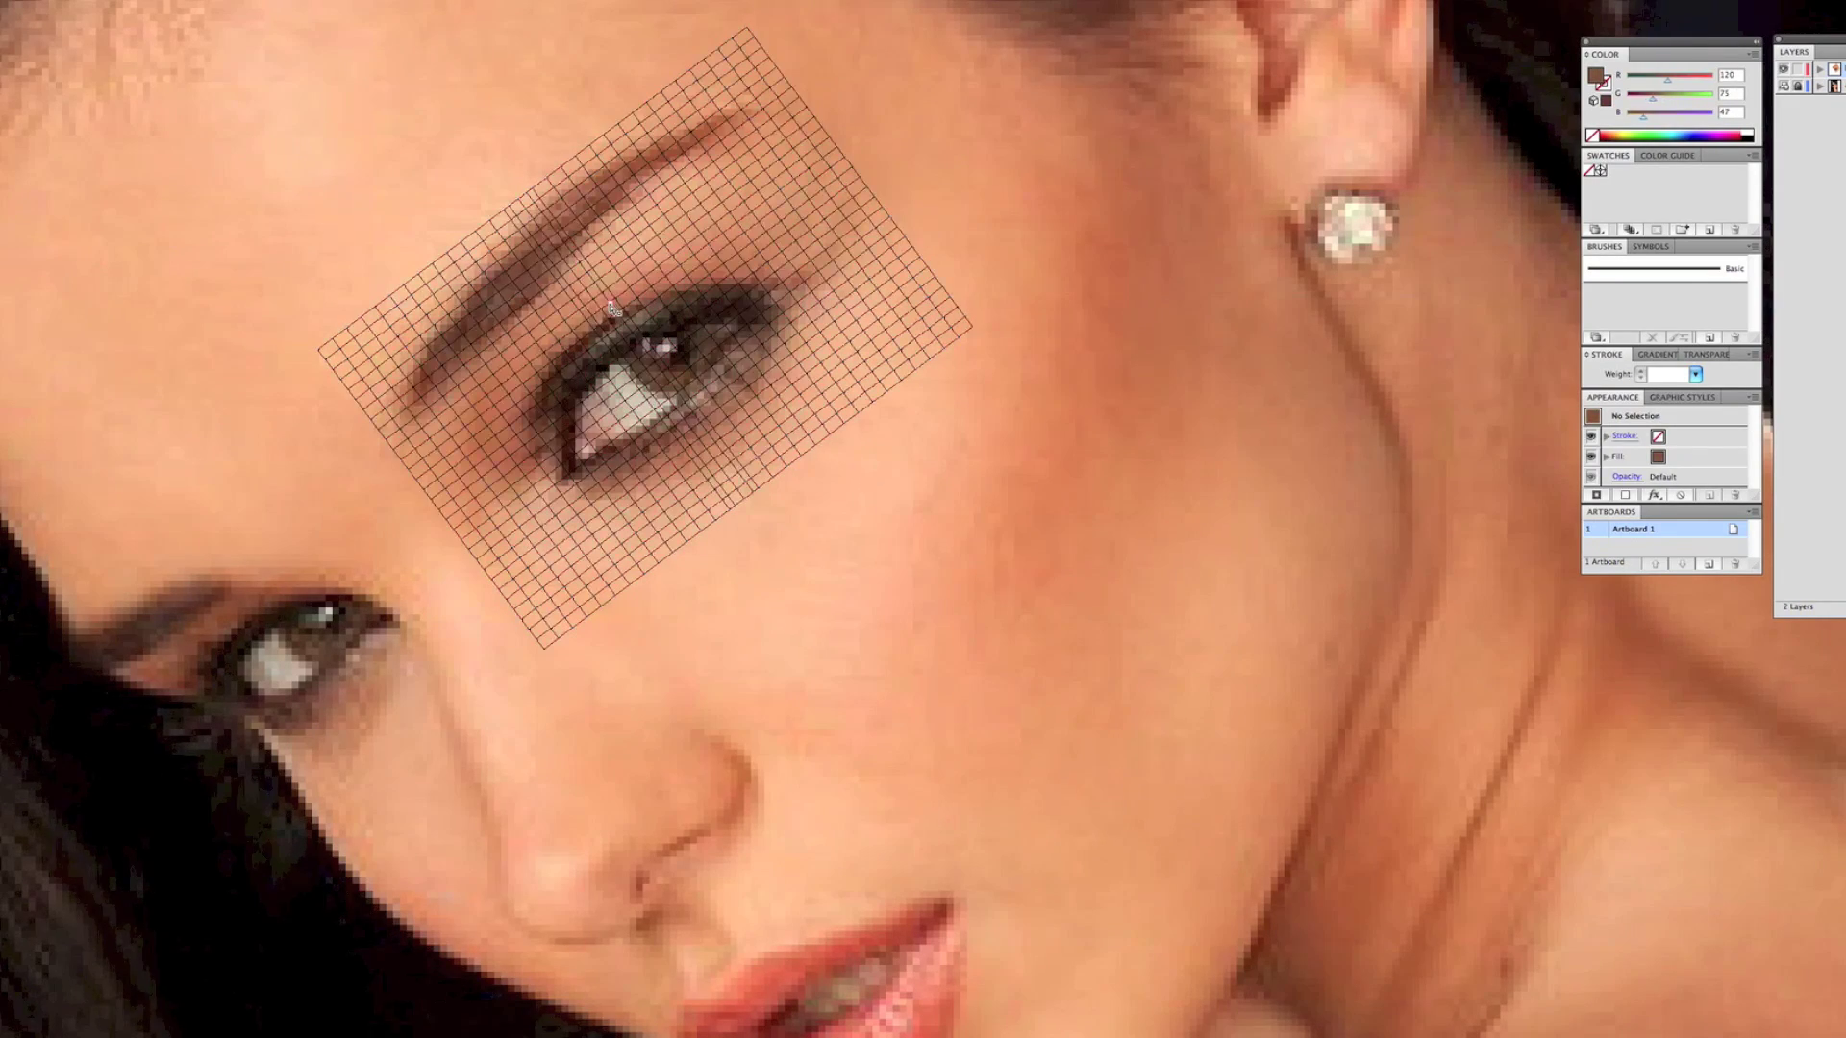
super+click(1013, 532)
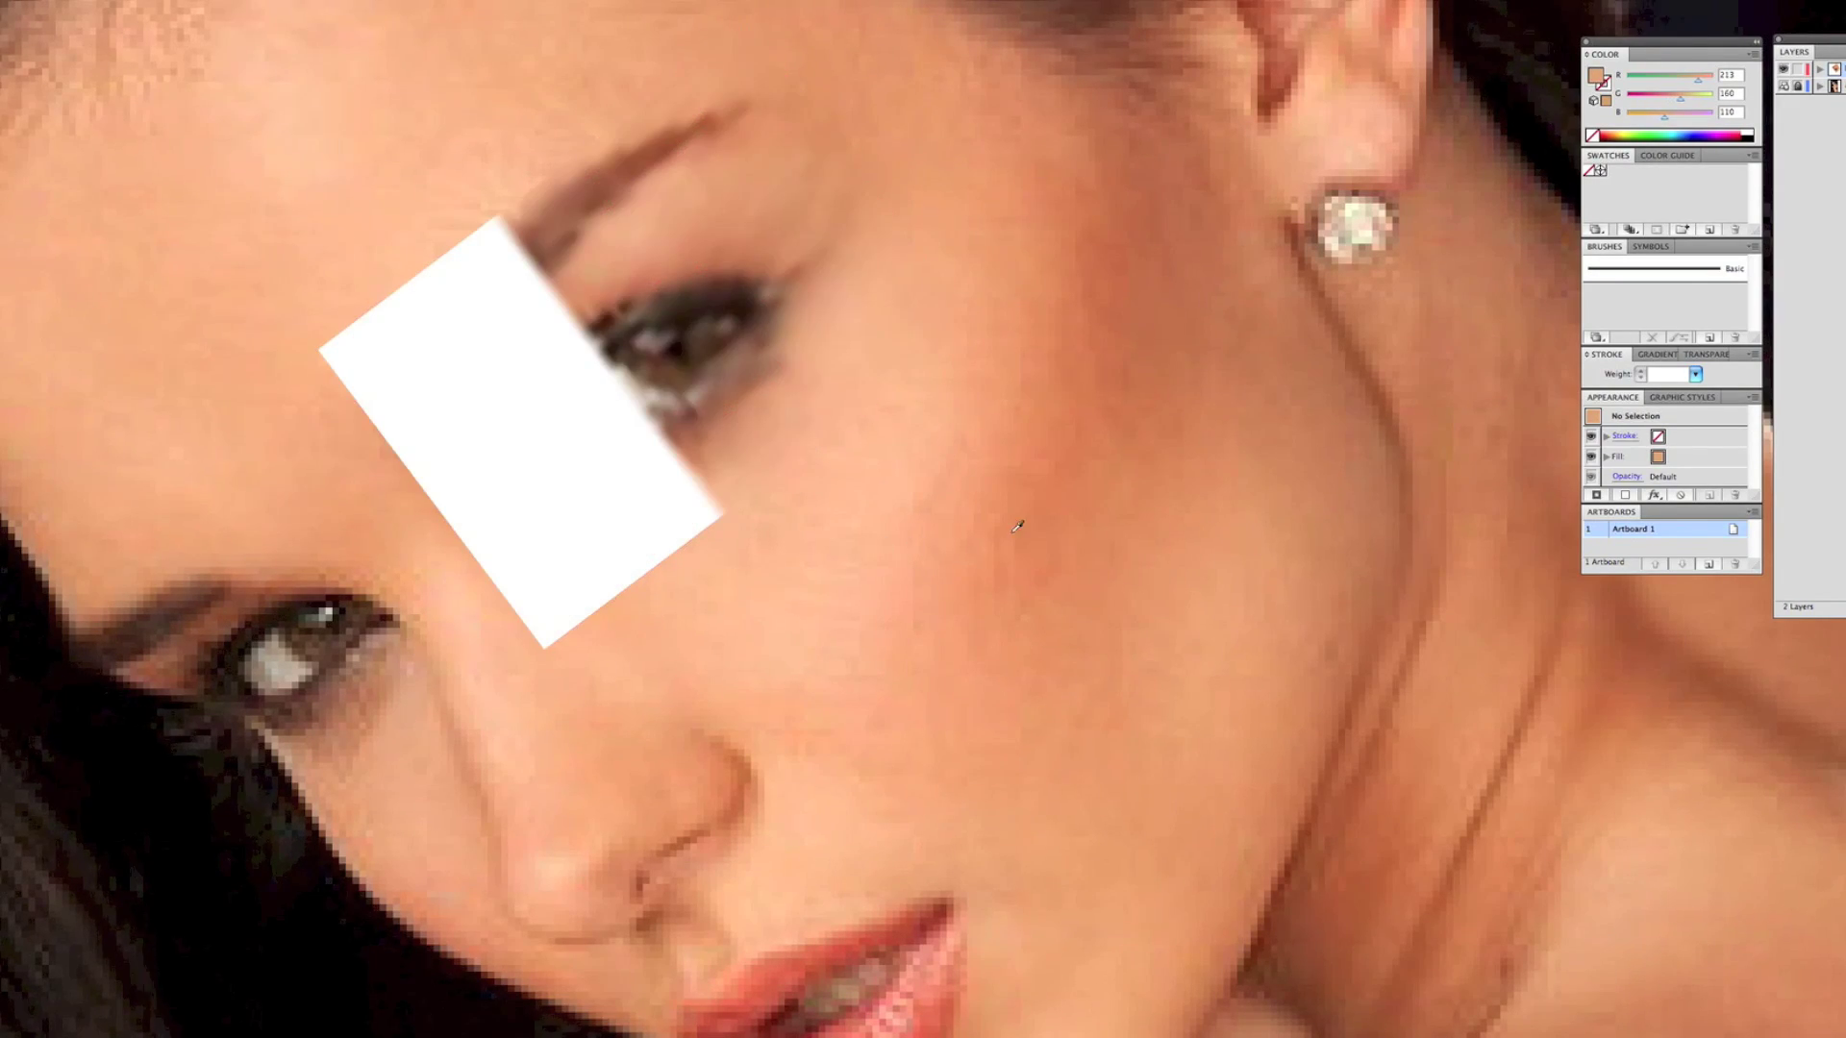
Step: Color the mesh points where the white of the eye meets the lower lid and iris with matching photo colors
click(685, 403)
click(676, 402)
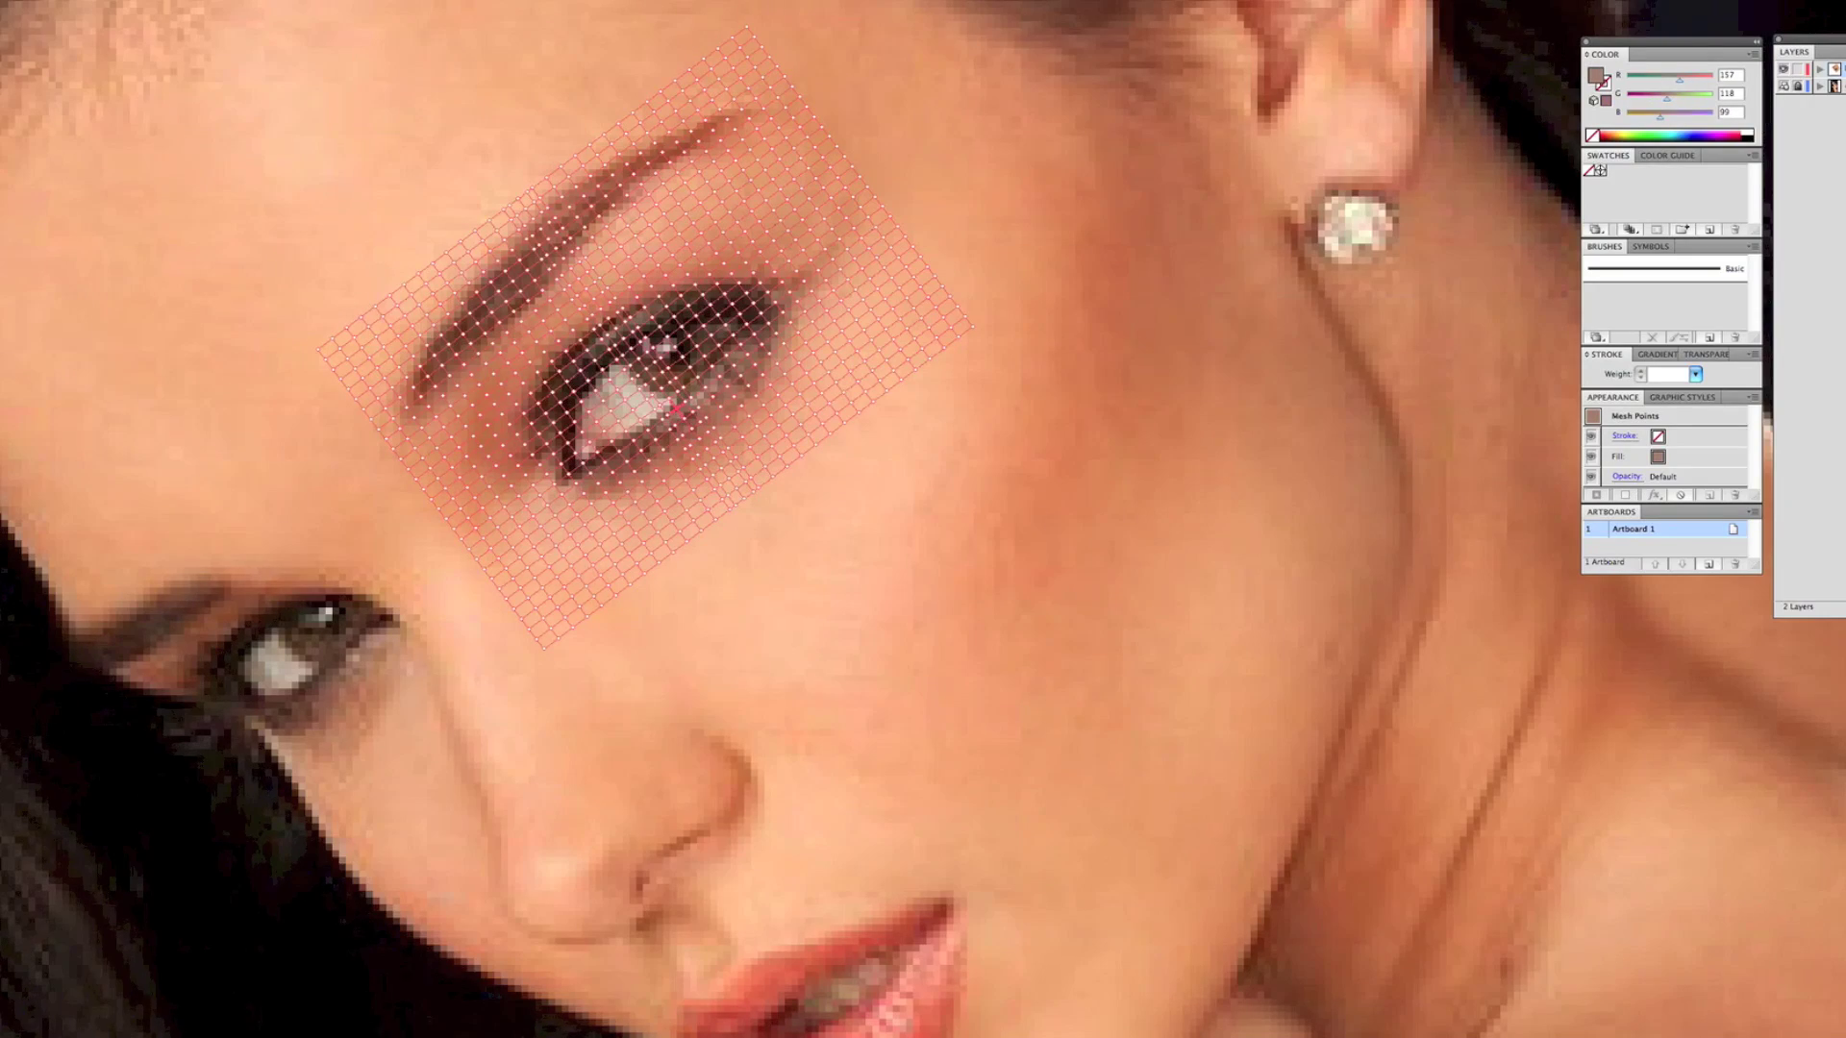
click(656, 405)
click(658, 401)
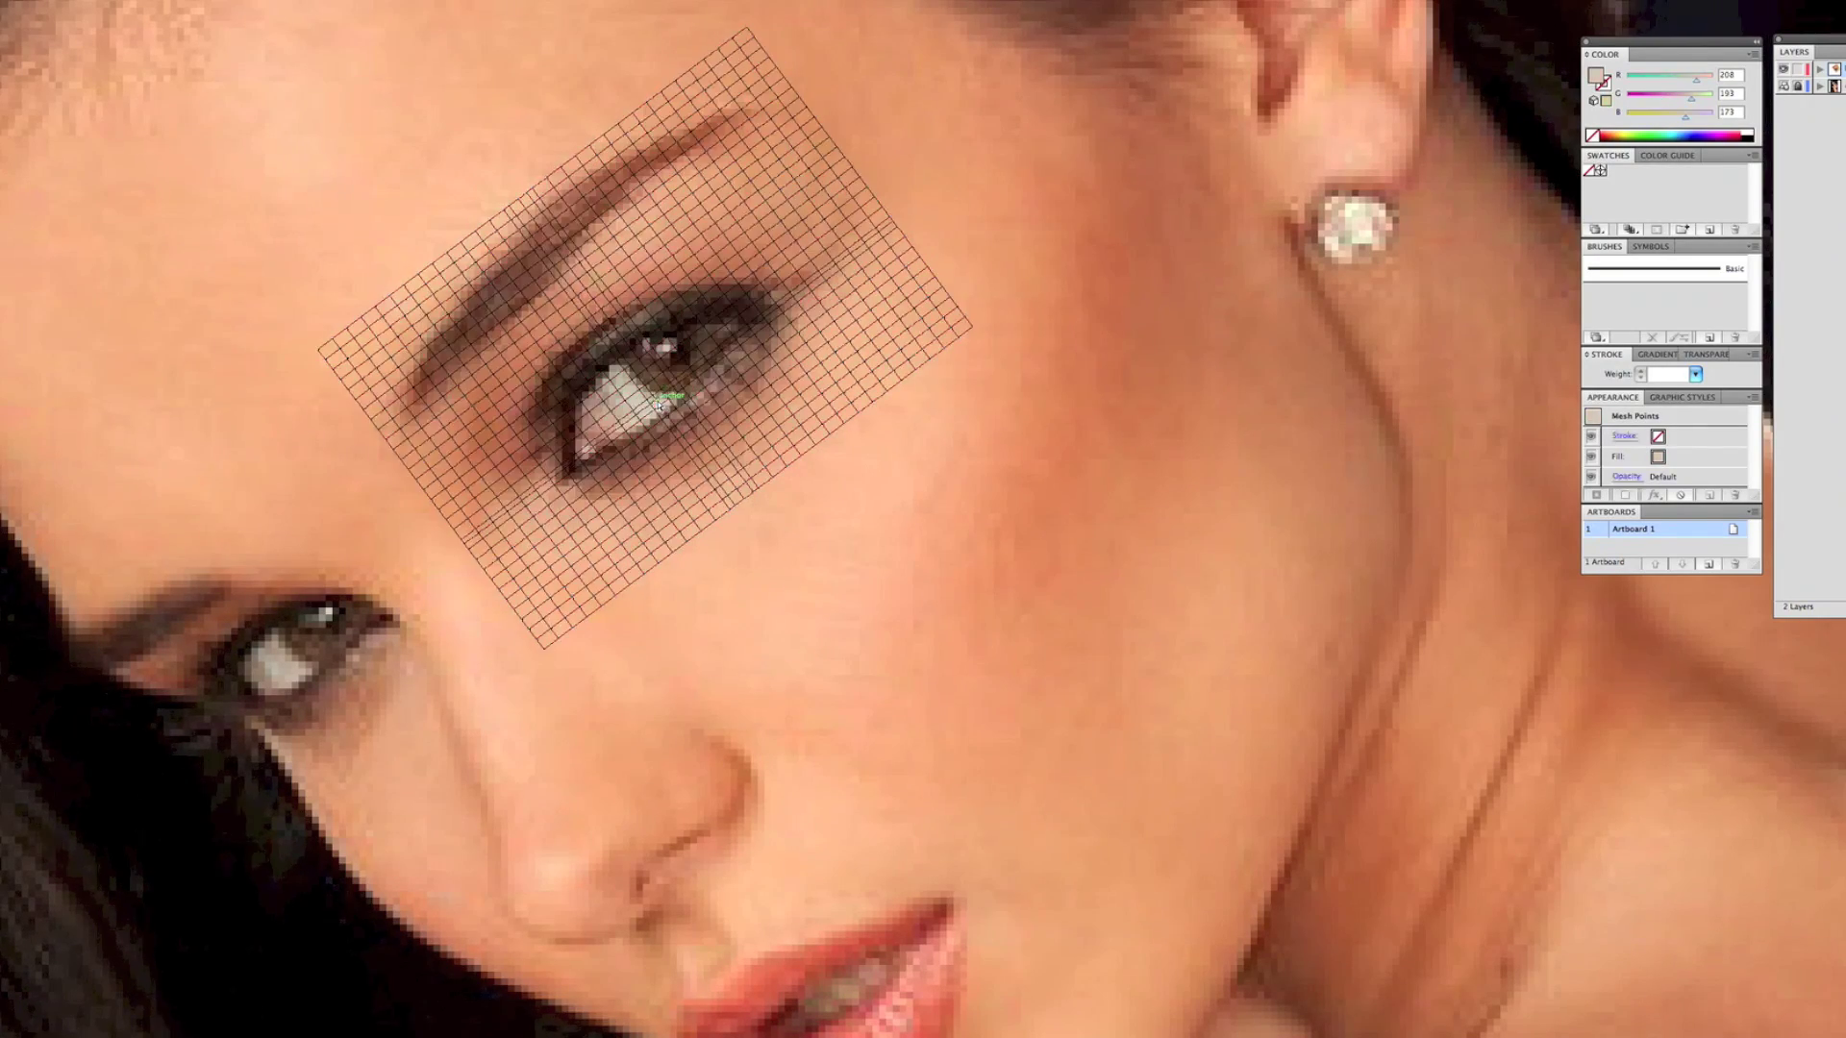
Step: Color the mesh points from the lower iris across to the outer corner of the eye using sampled photo colors
click(684, 386)
click(717, 358)
click(738, 341)
click(783, 315)
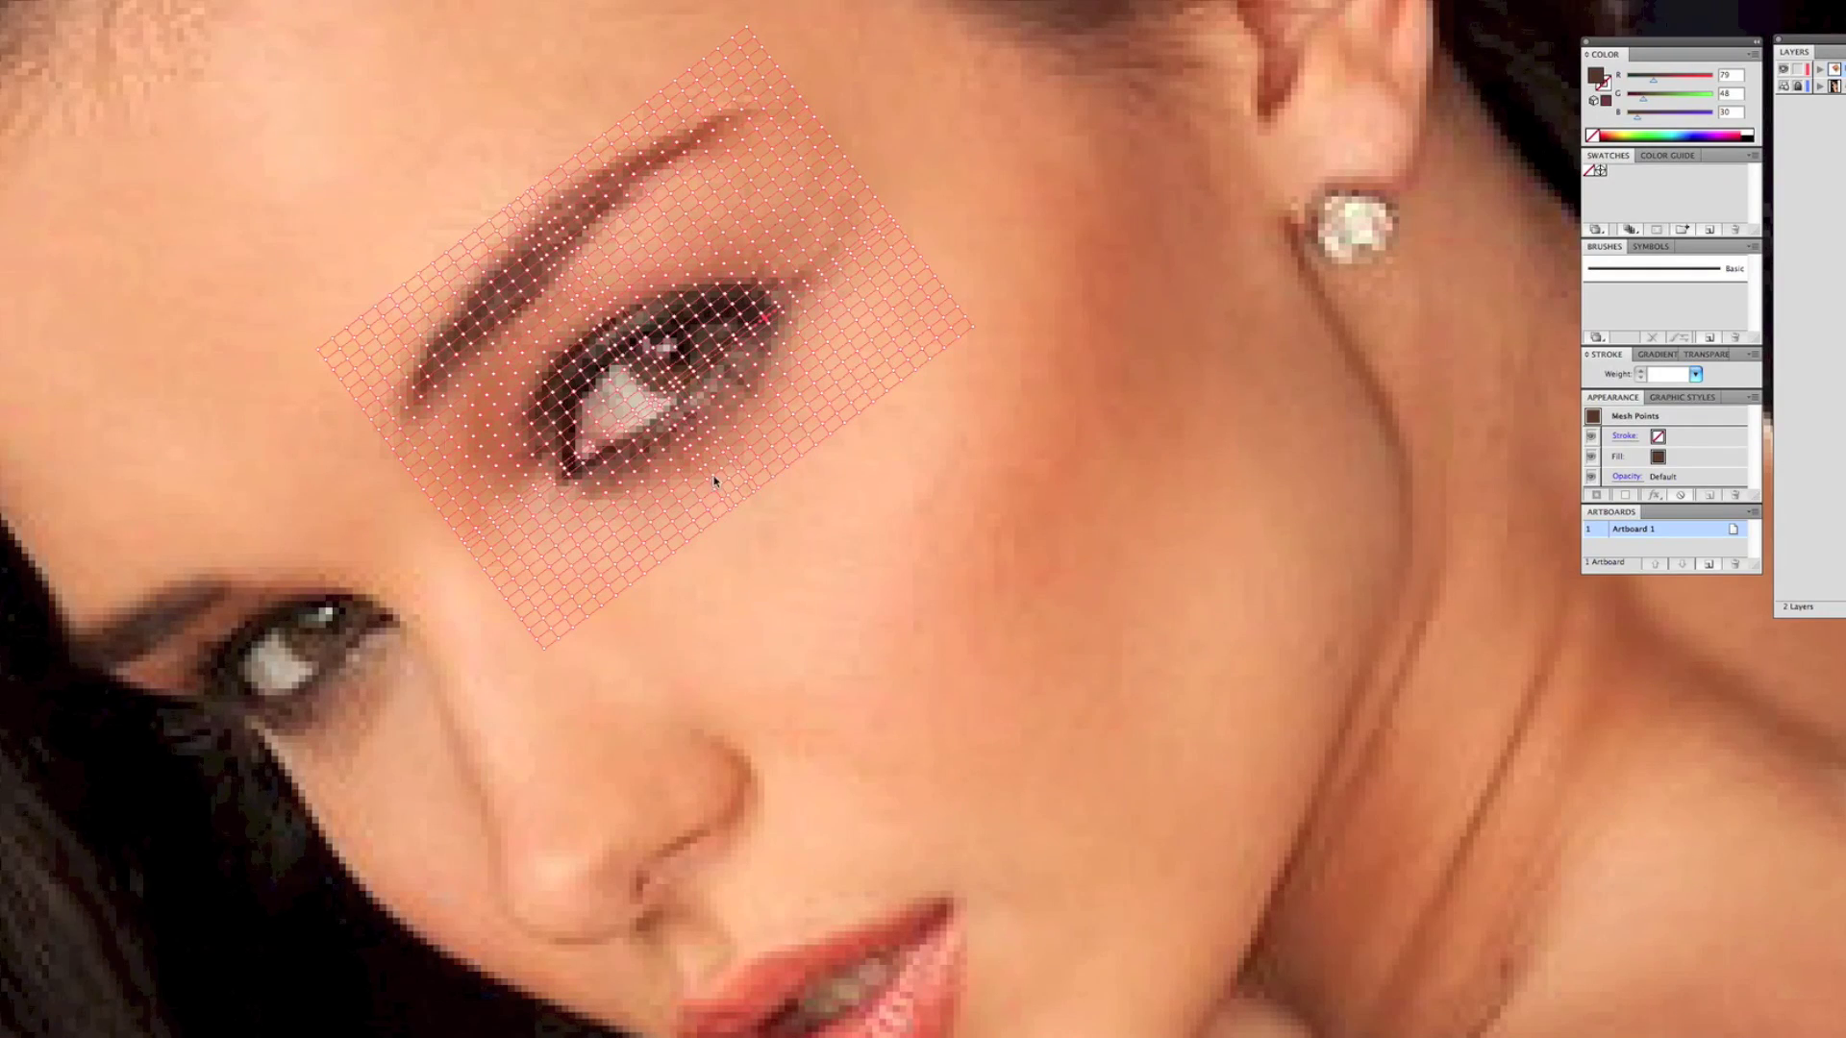
Step: Color the mesh points across the iris and pupil down to its lower edge, sampling each color from the photo
click(643, 394)
super+click(658, 384)
click(658, 383)
super+click(671, 373)
click(678, 337)
click(668, 352)
super+click(677, 363)
click(677, 363)
super+click(684, 375)
click(684, 375)
super+click(693, 386)
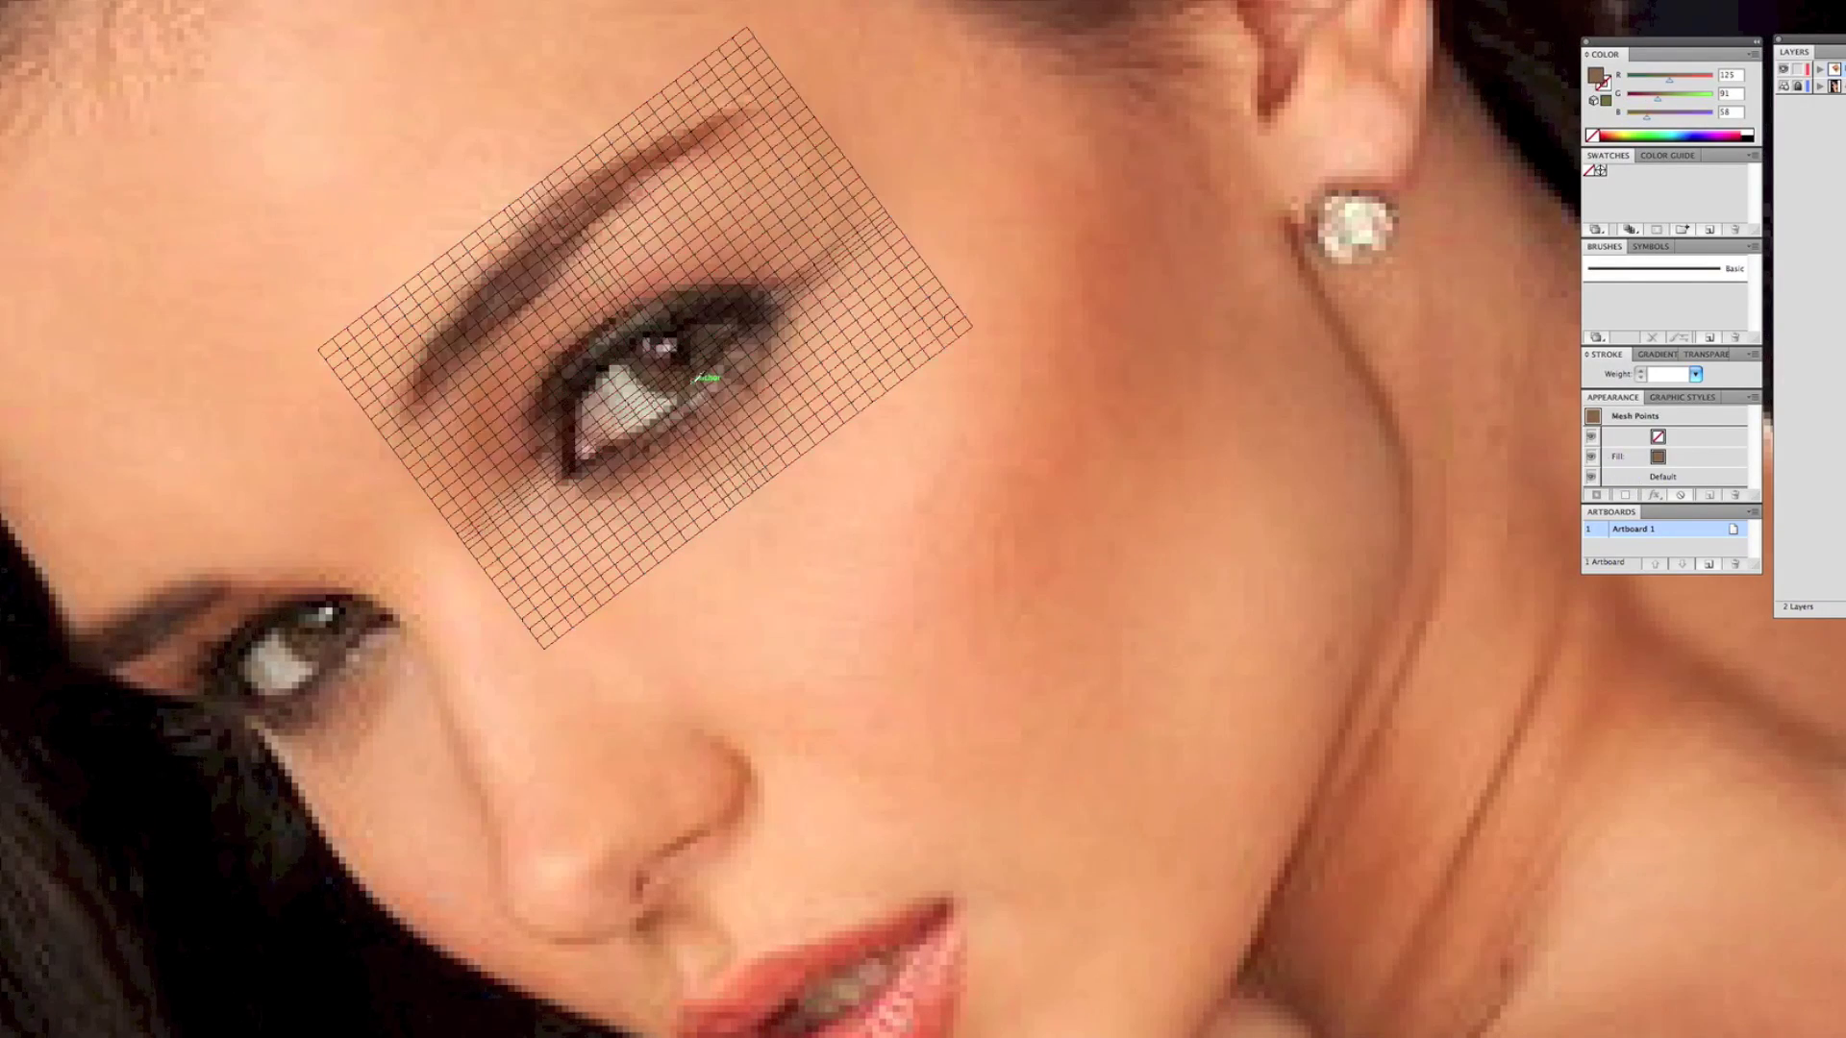
Step: Add mesh lines around the highlight in the pupil and give the new points colors sampled from the photo
click(666, 348)
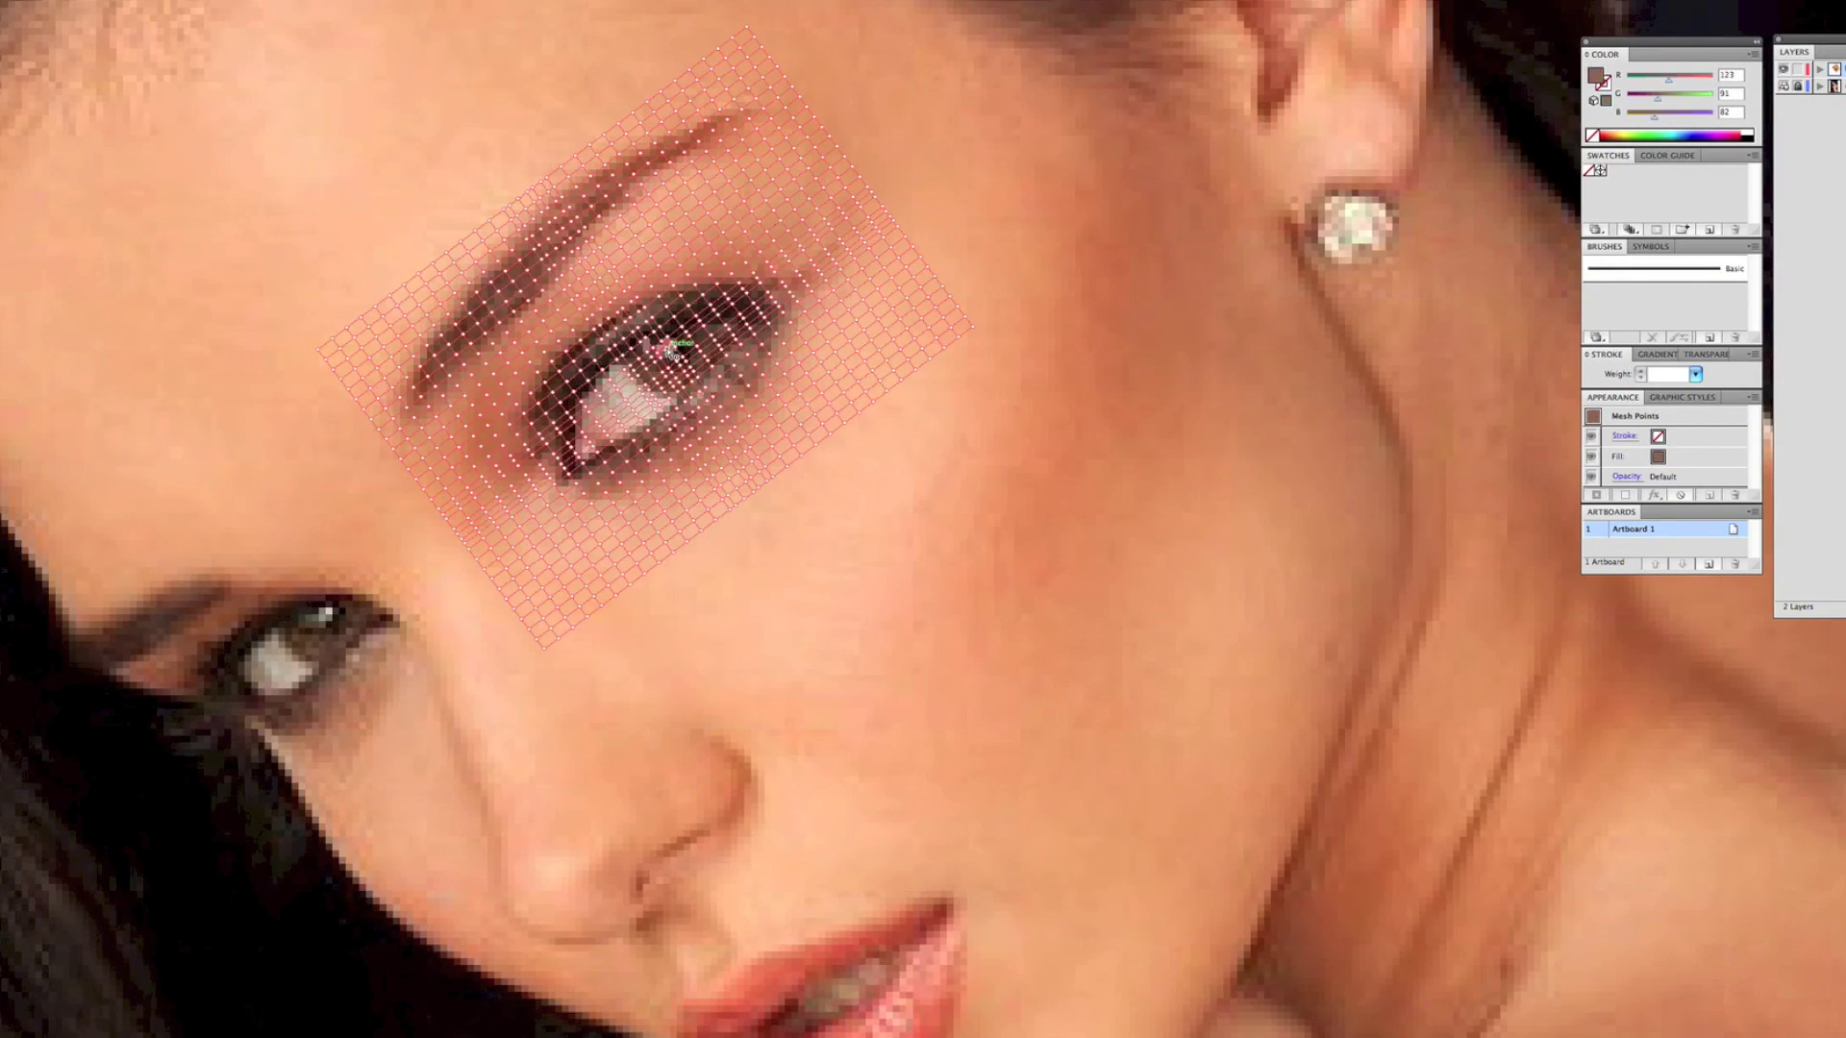
click(682, 332)
click(674, 342)
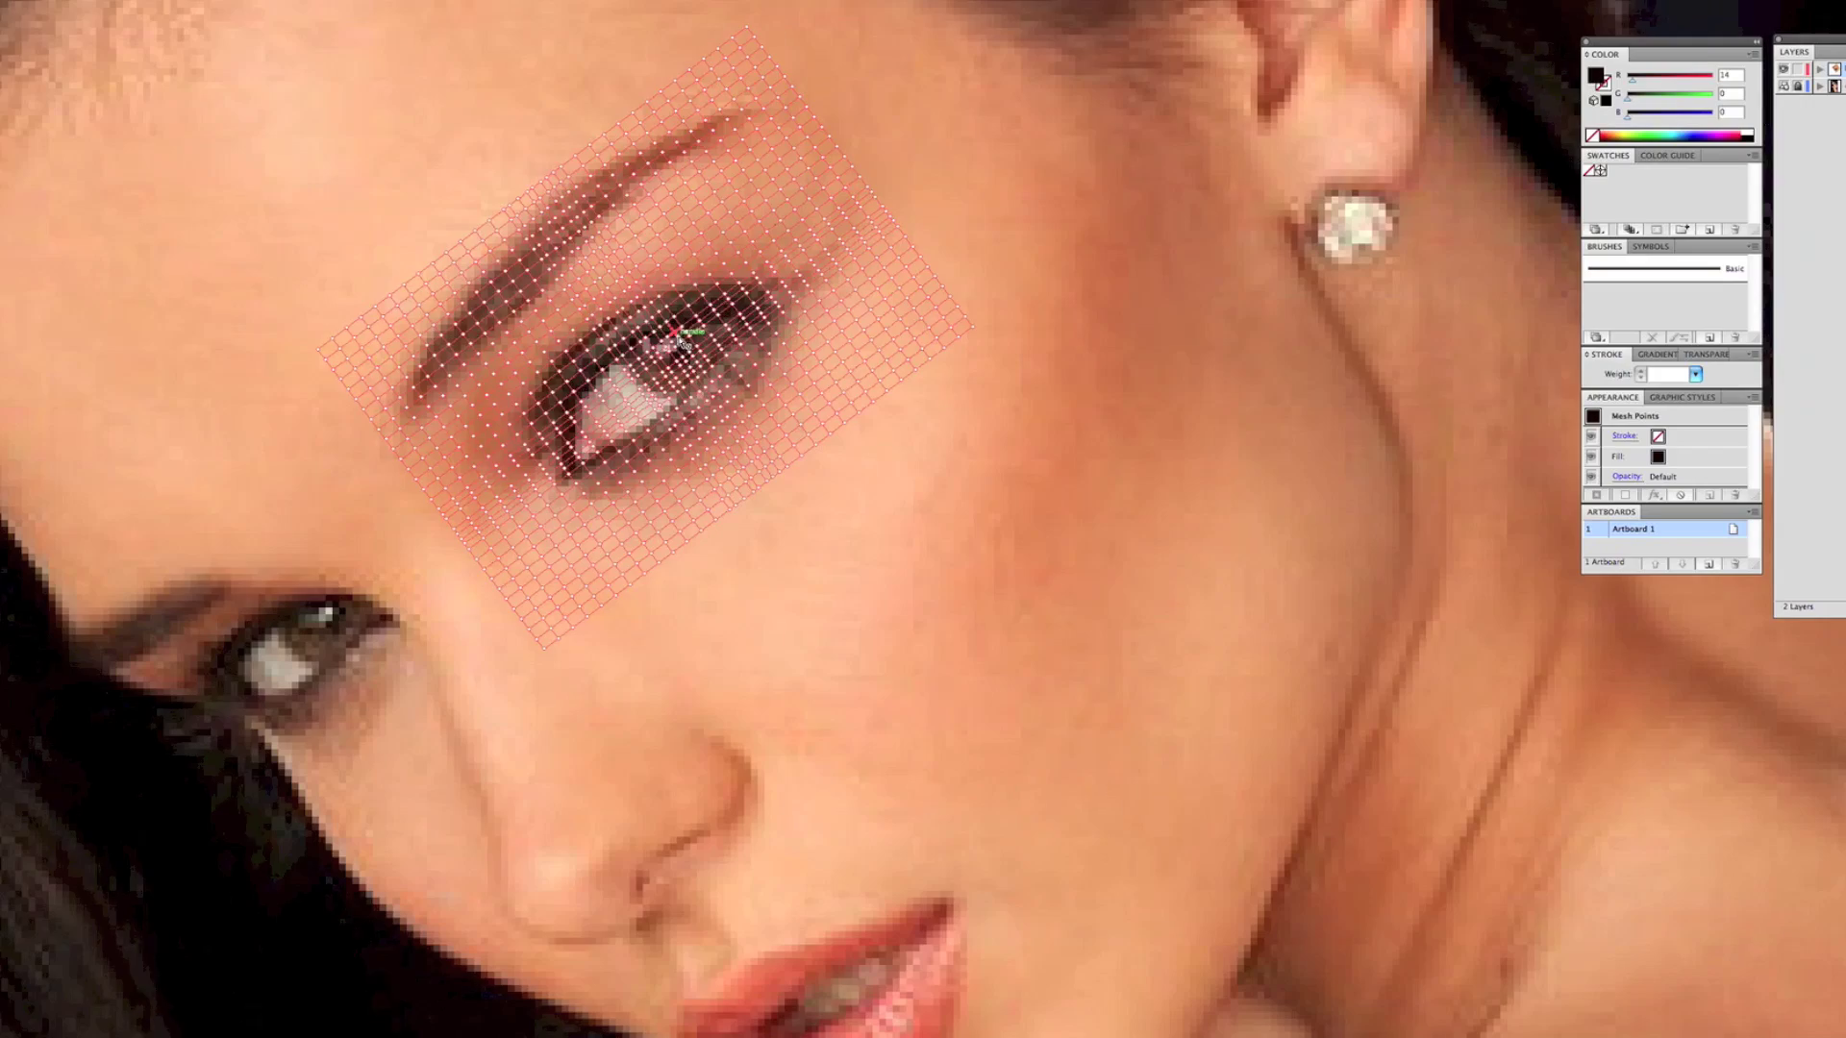
drag(674, 343, 642, 330)
click(656, 341)
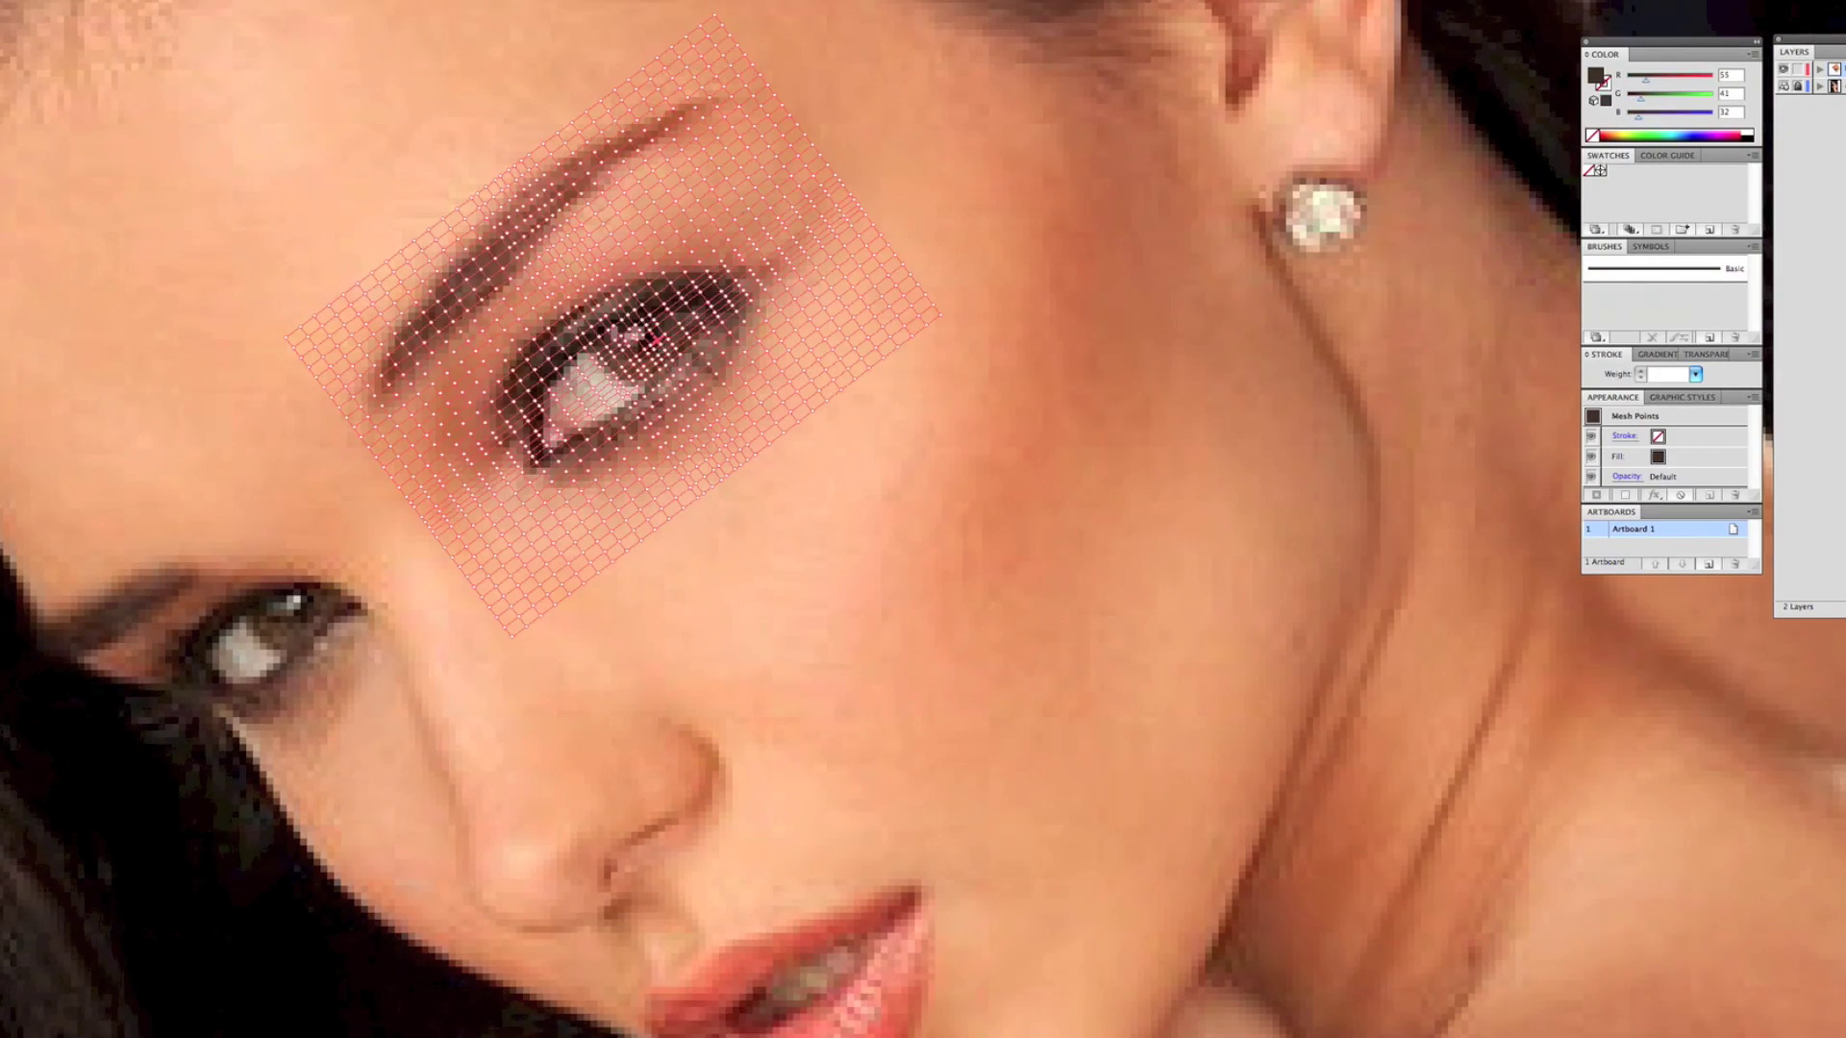
click(634, 339)
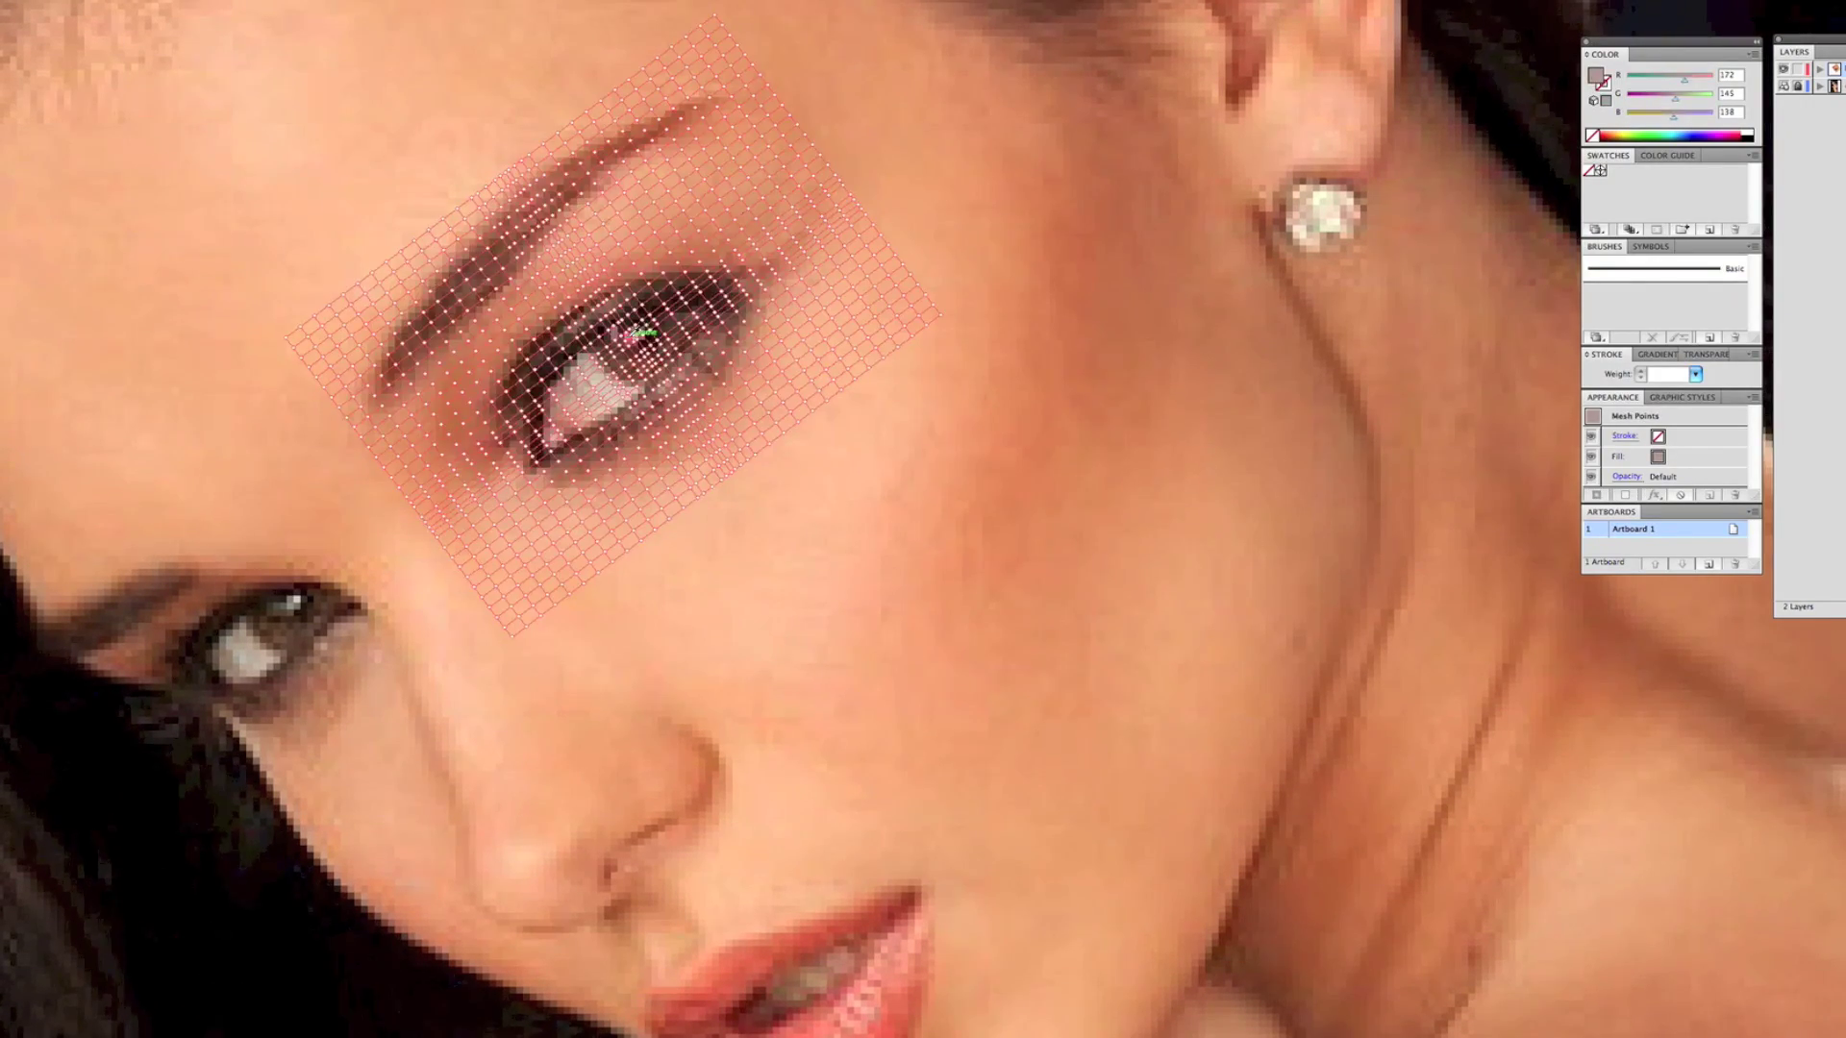
drag(636, 339, 648, 359)
Step: Refine the mesh more finely around the pupil highlight, matching its points to the grey tones in the photo
key(super+plus)
drag(749, 523, 727, 481)
click(726, 476)
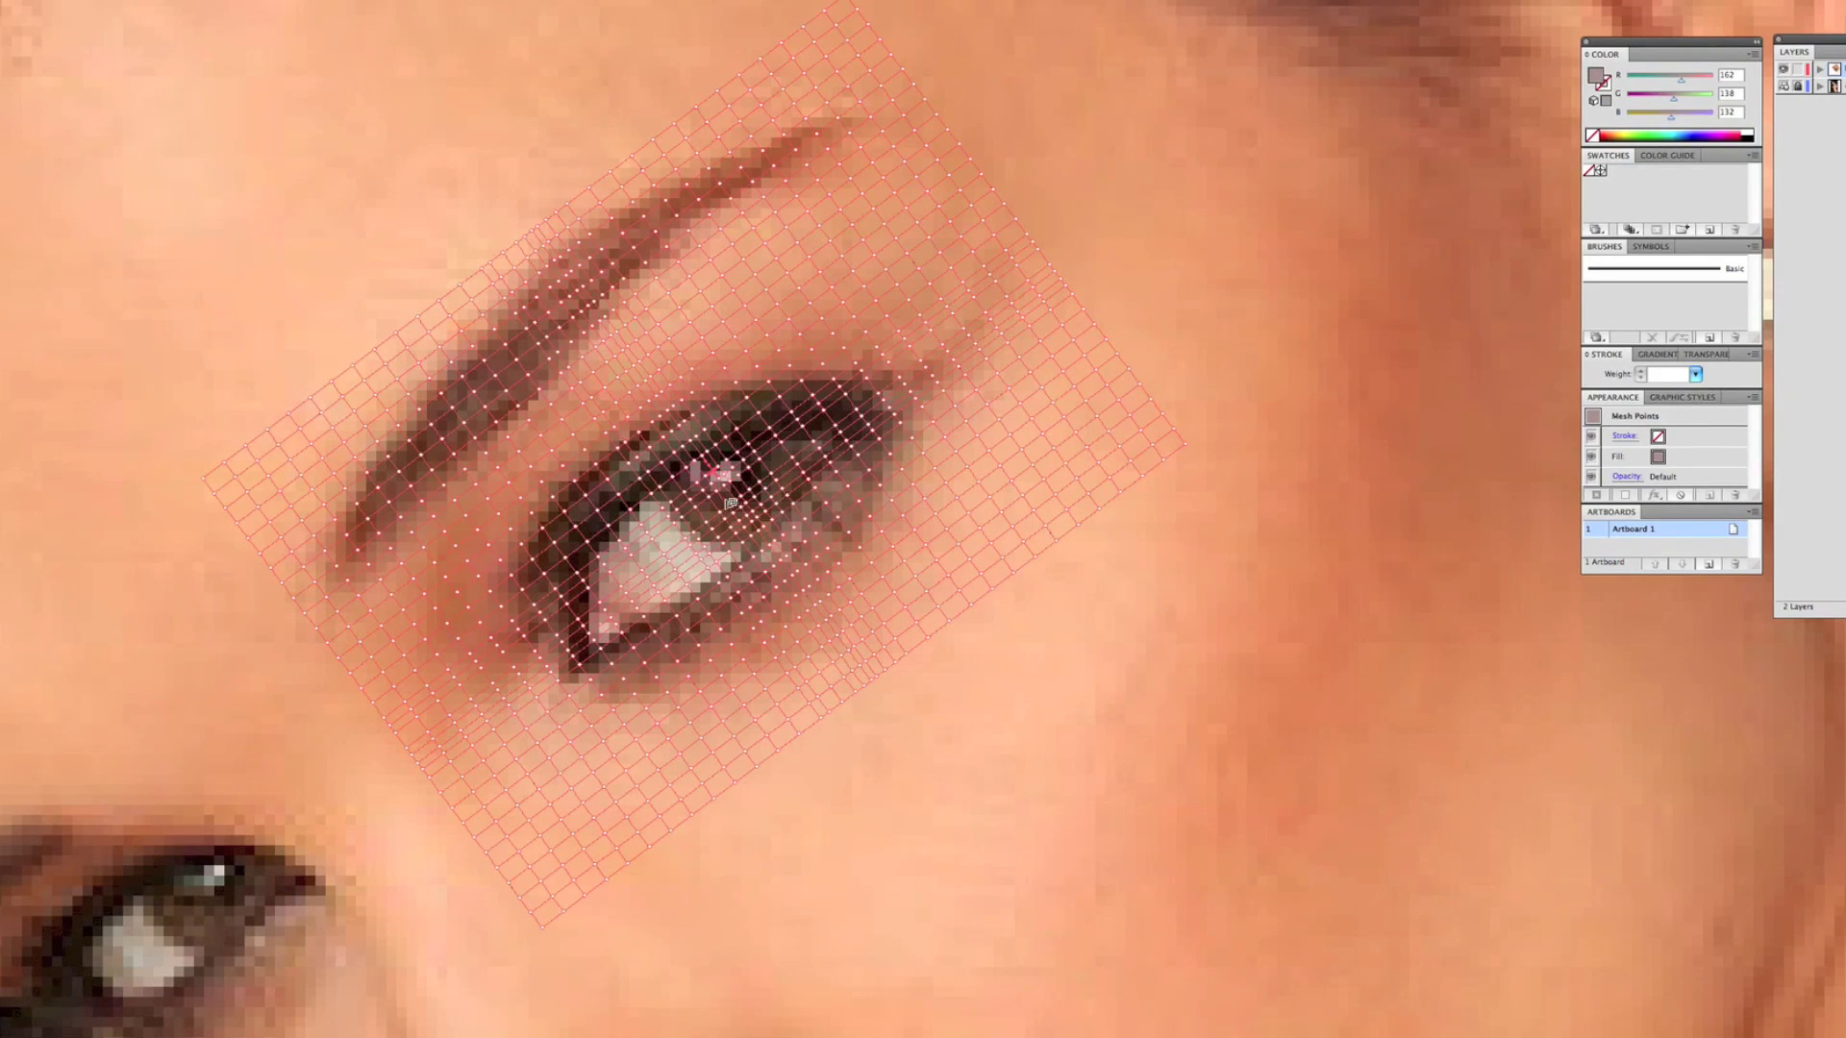
click(733, 487)
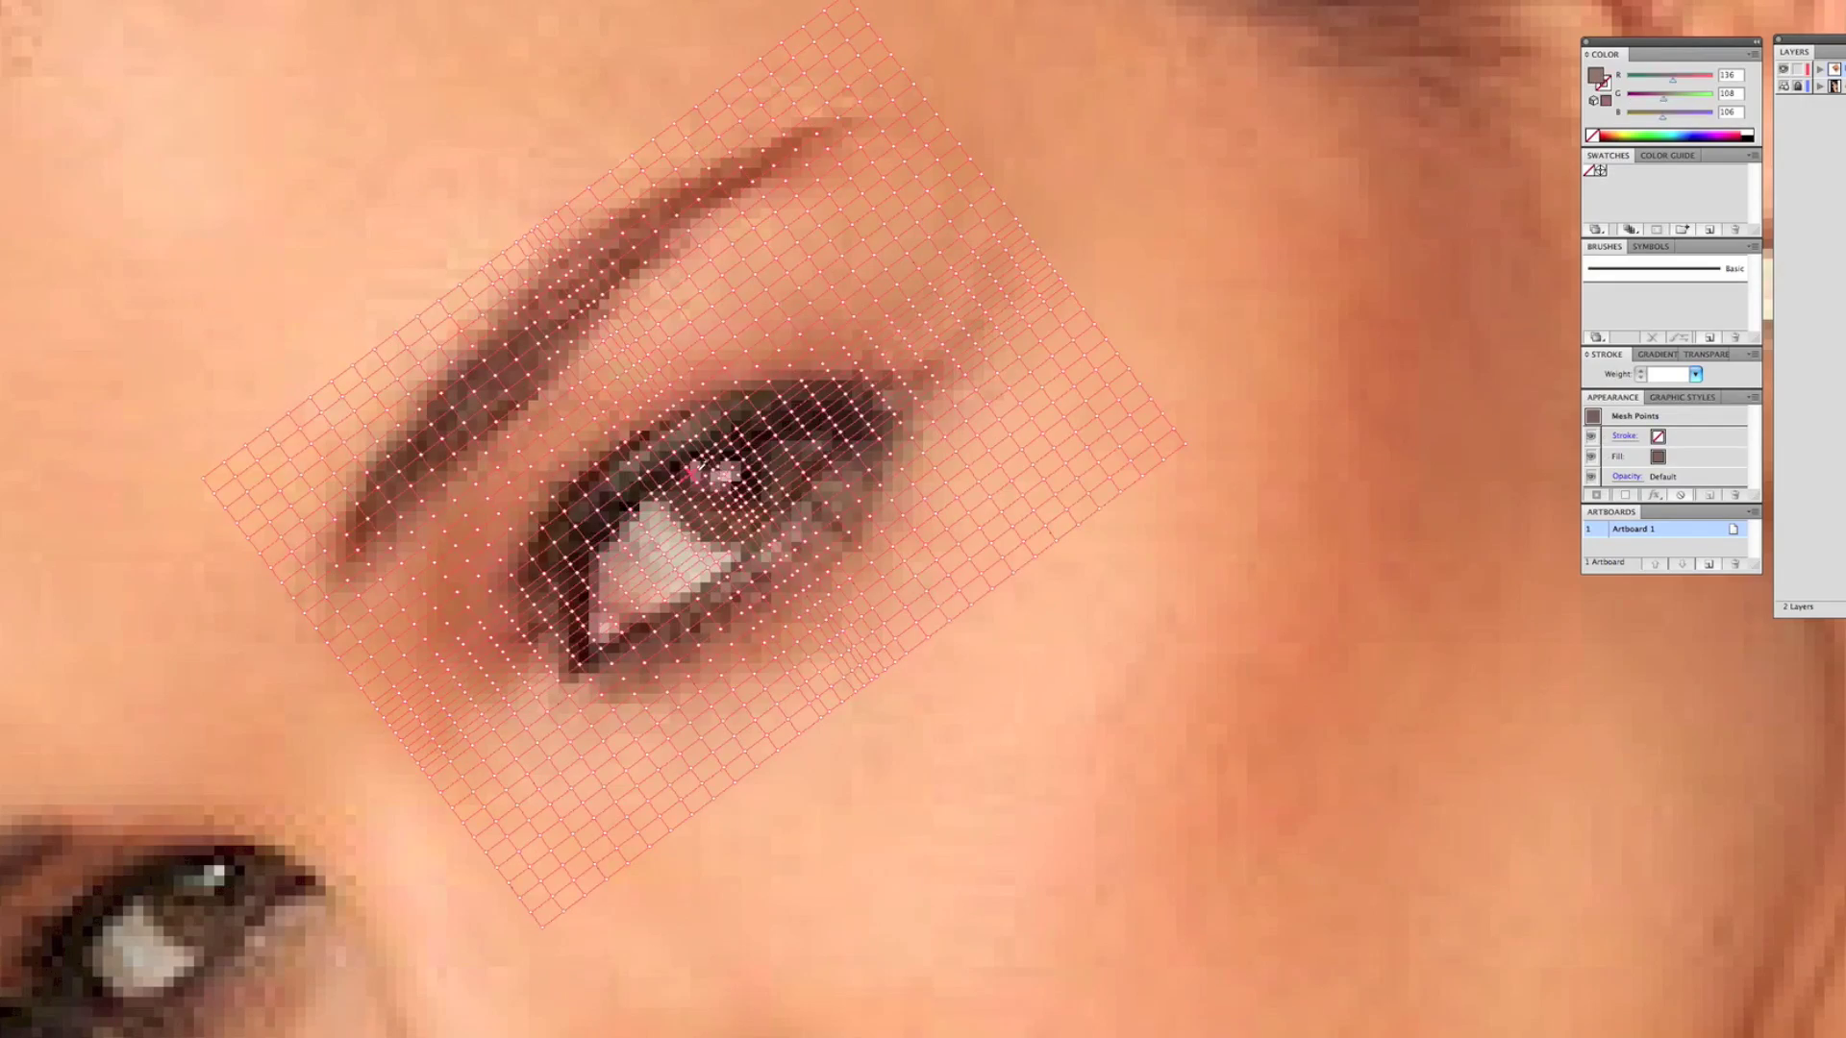
click(722, 453)
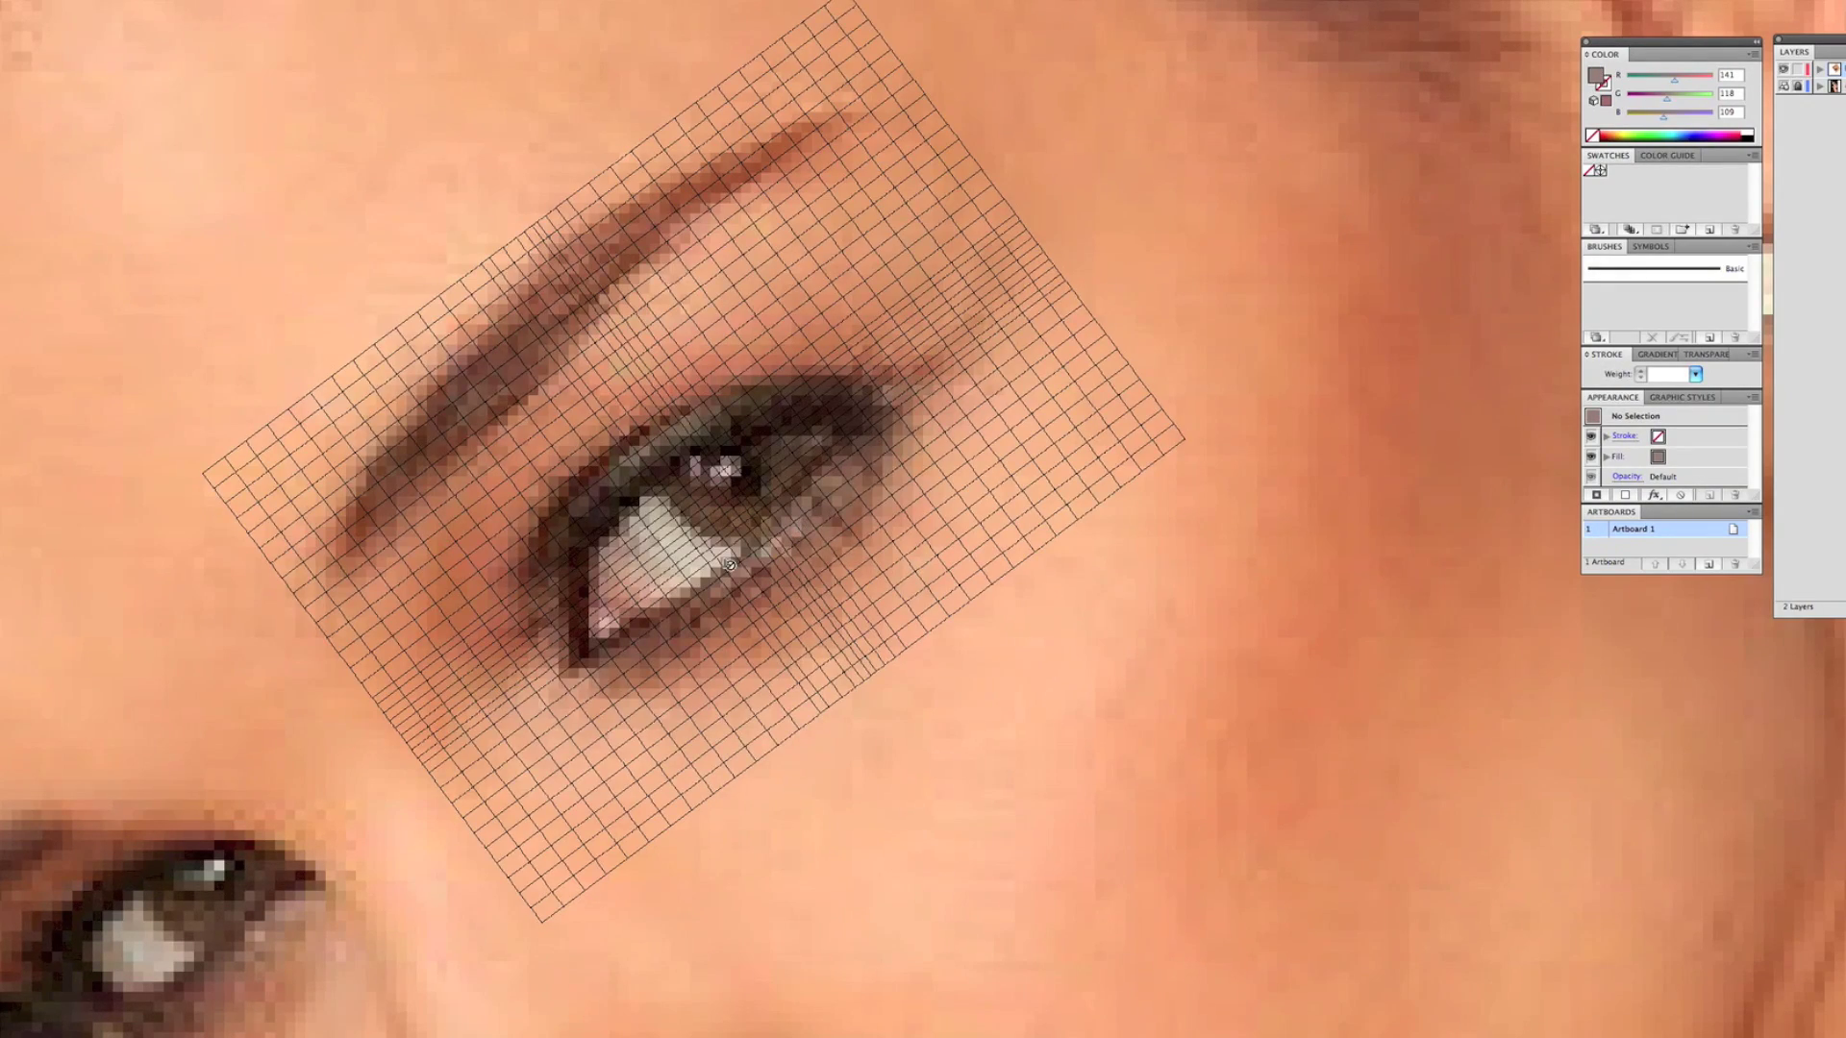
Step: Color mesh points along the lower lid rim to the outer corner, and the white of the eye, from the photo
click(715, 574)
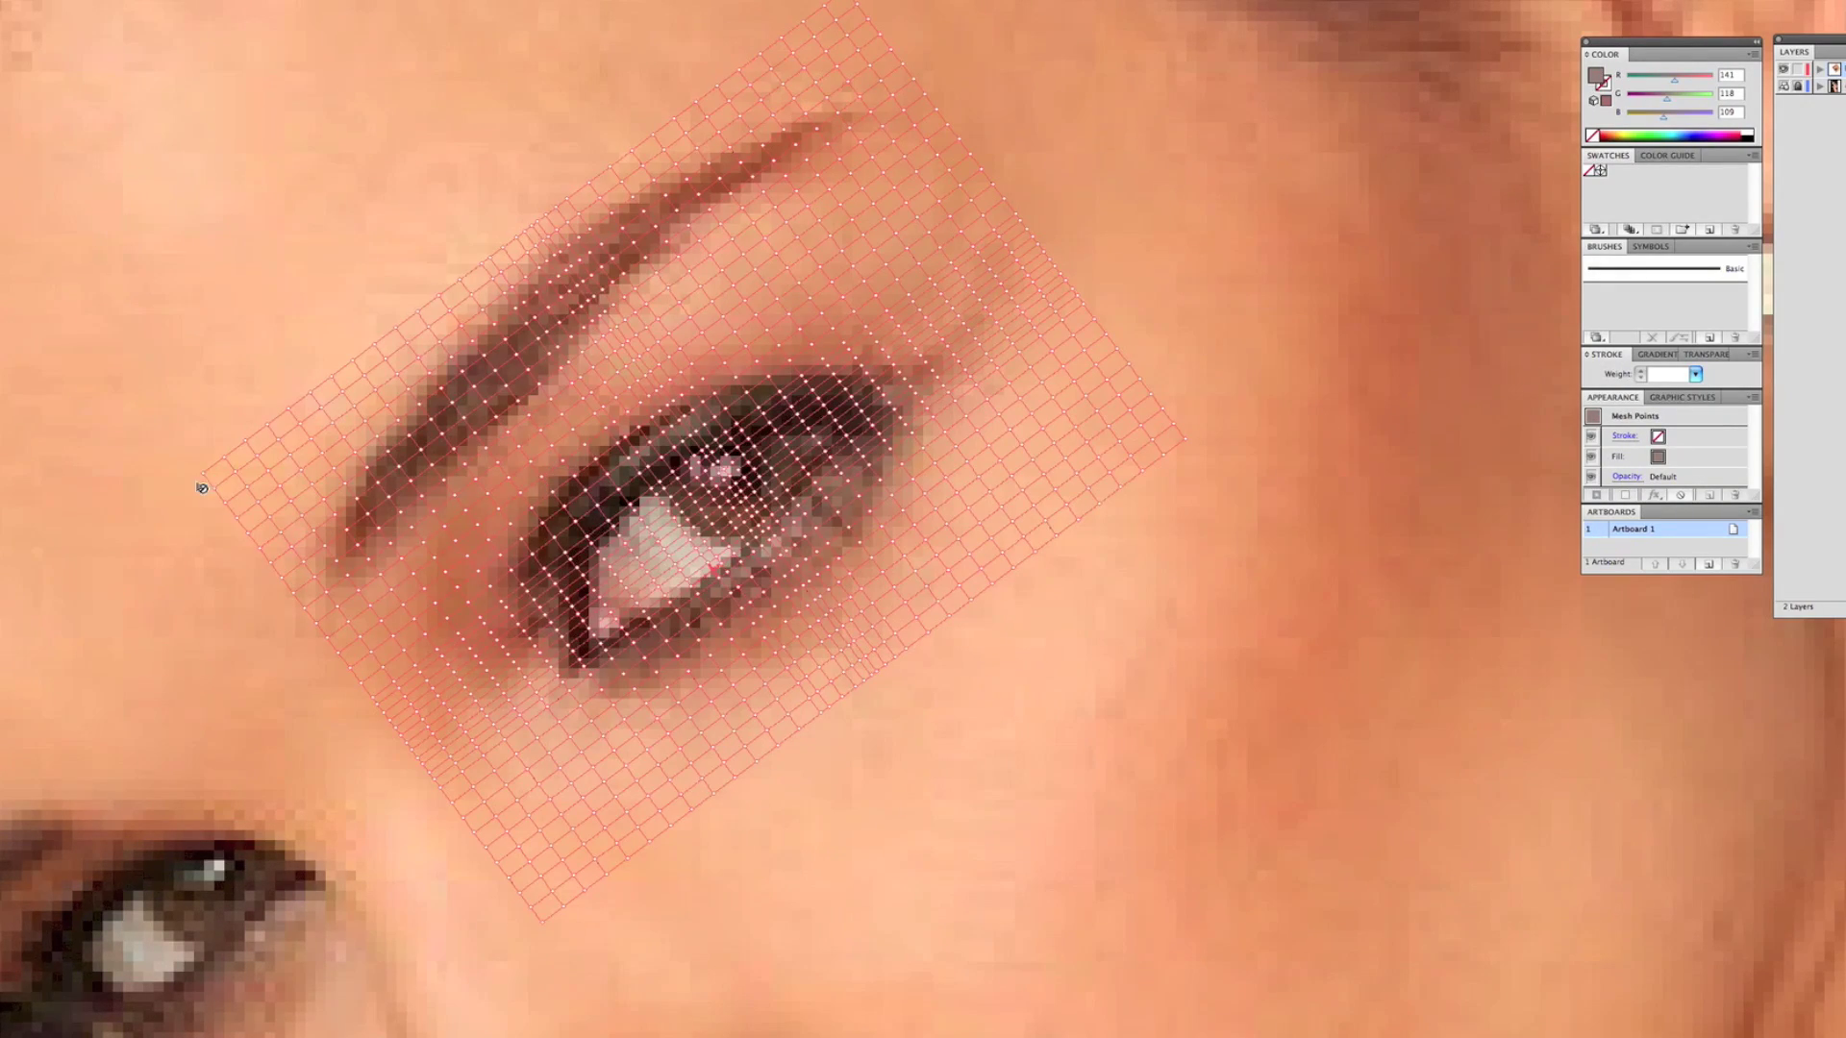
super+click(733, 557)
click(746, 547)
super+click(768, 528)
click(797, 505)
click(832, 516)
super+click(867, 456)
click(657, 493)
click(699, 547)
Step: Examine the colored mesh in preview against the whole portrait and close up at the eye
key(super+y)
key(super+shift+a)
key(super+minus)
key(super+minus)
key(super+minus)
key(super+minus)
key(super+minus)
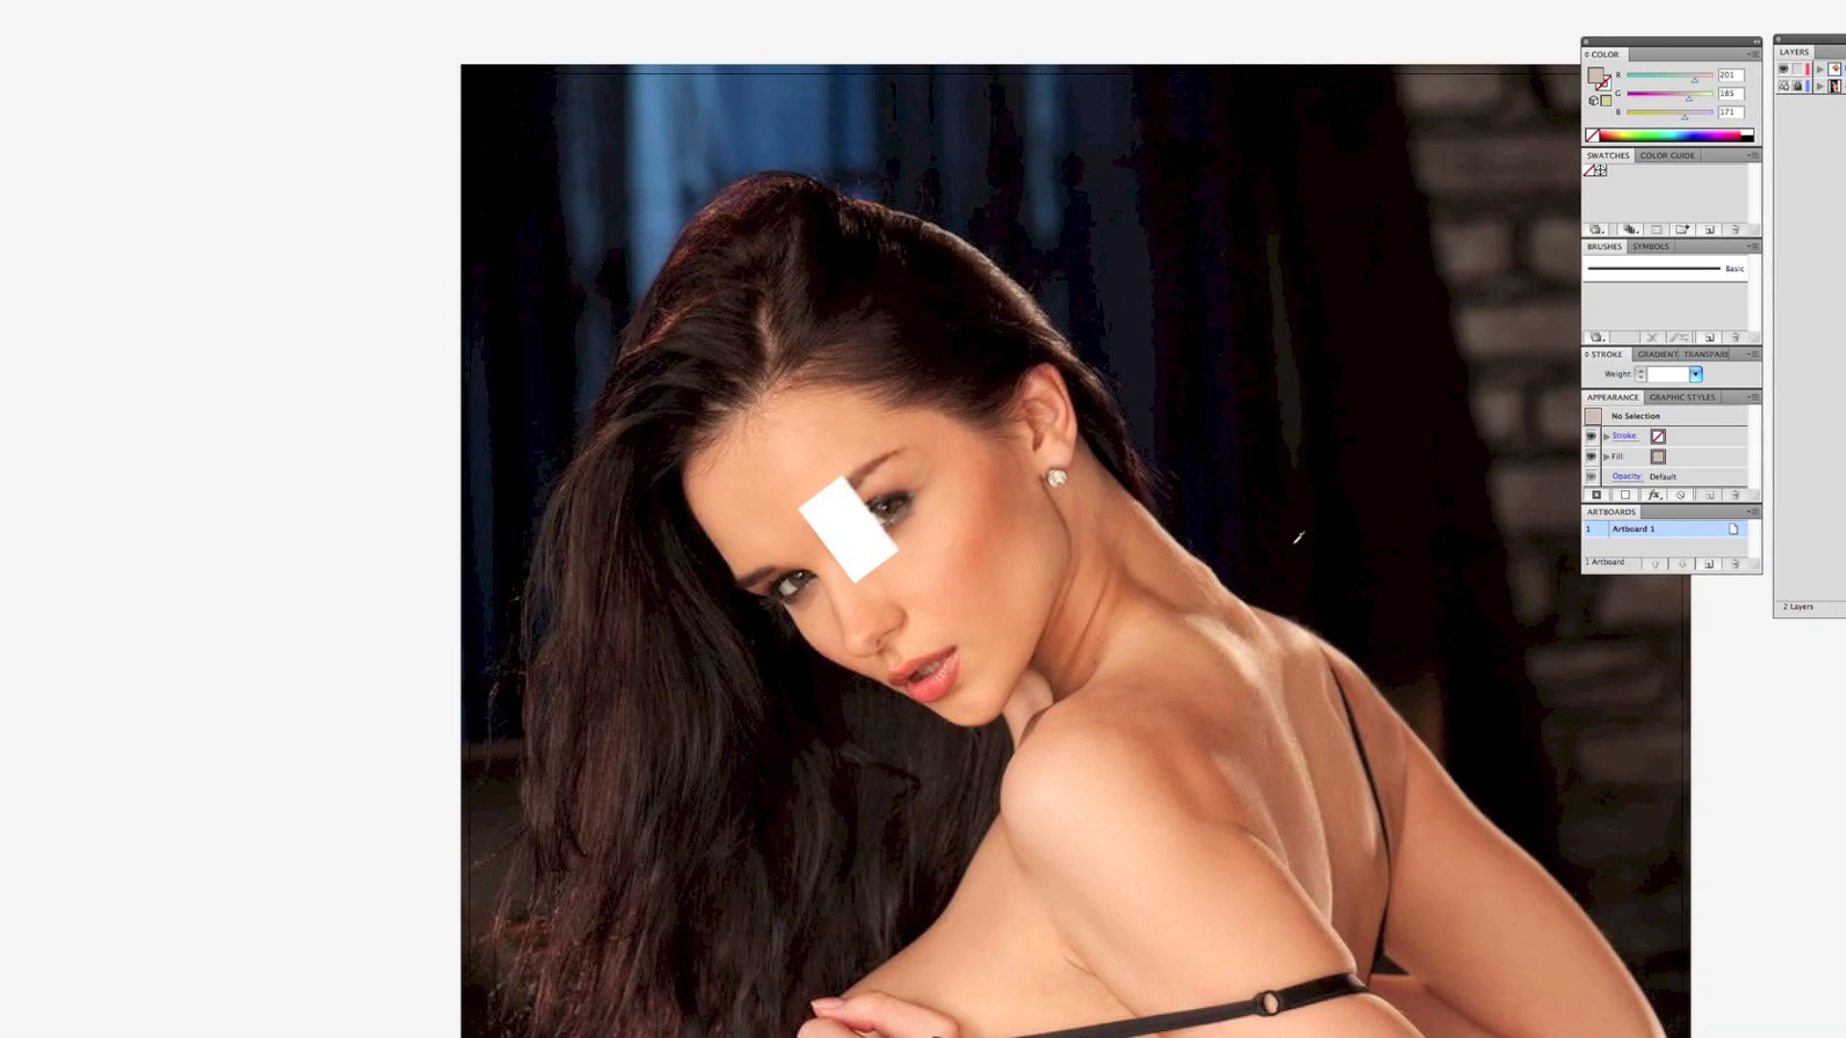
key(super+plus)
key(super+plus)
key(super+plus)
key(super+plus)
key(super+plus)
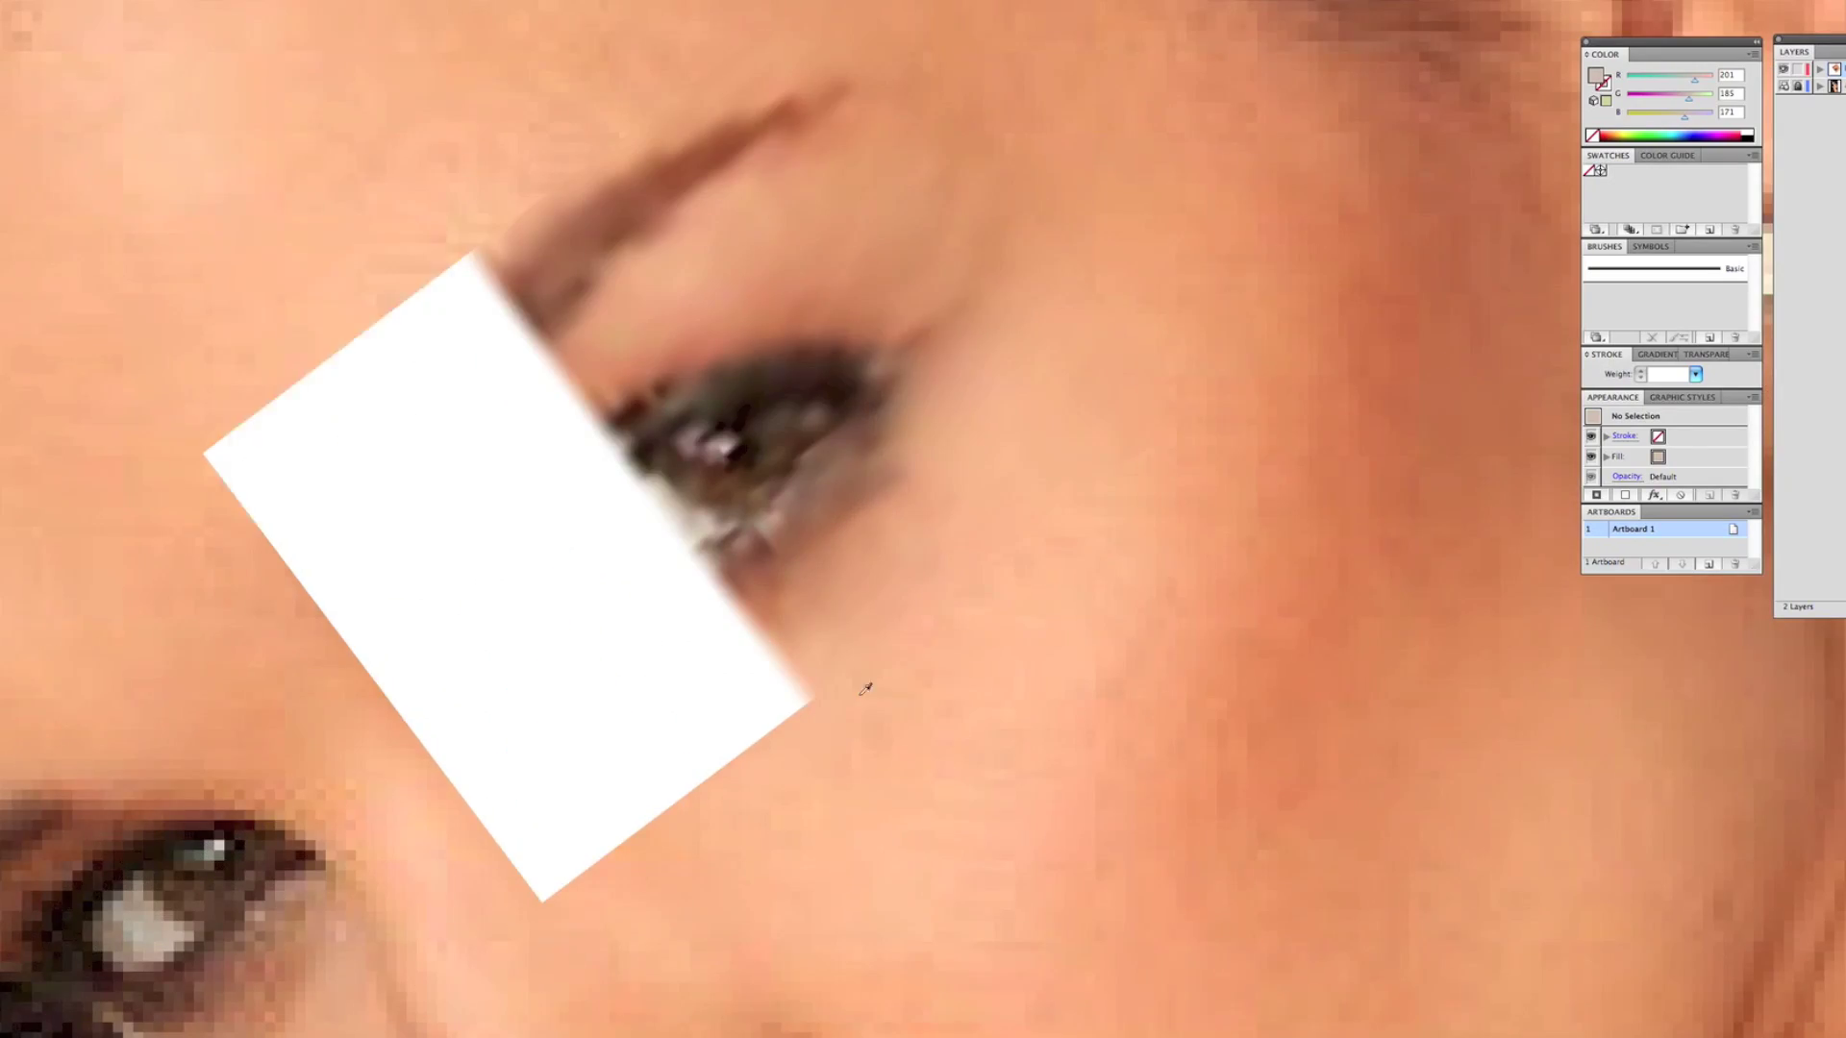
Step: Color the mesh points along the lower lash line toward the outer eye corner with colors sampled from the photo
key(super+y)
click(716, 550)
click(714, 551)
key(super+plus)
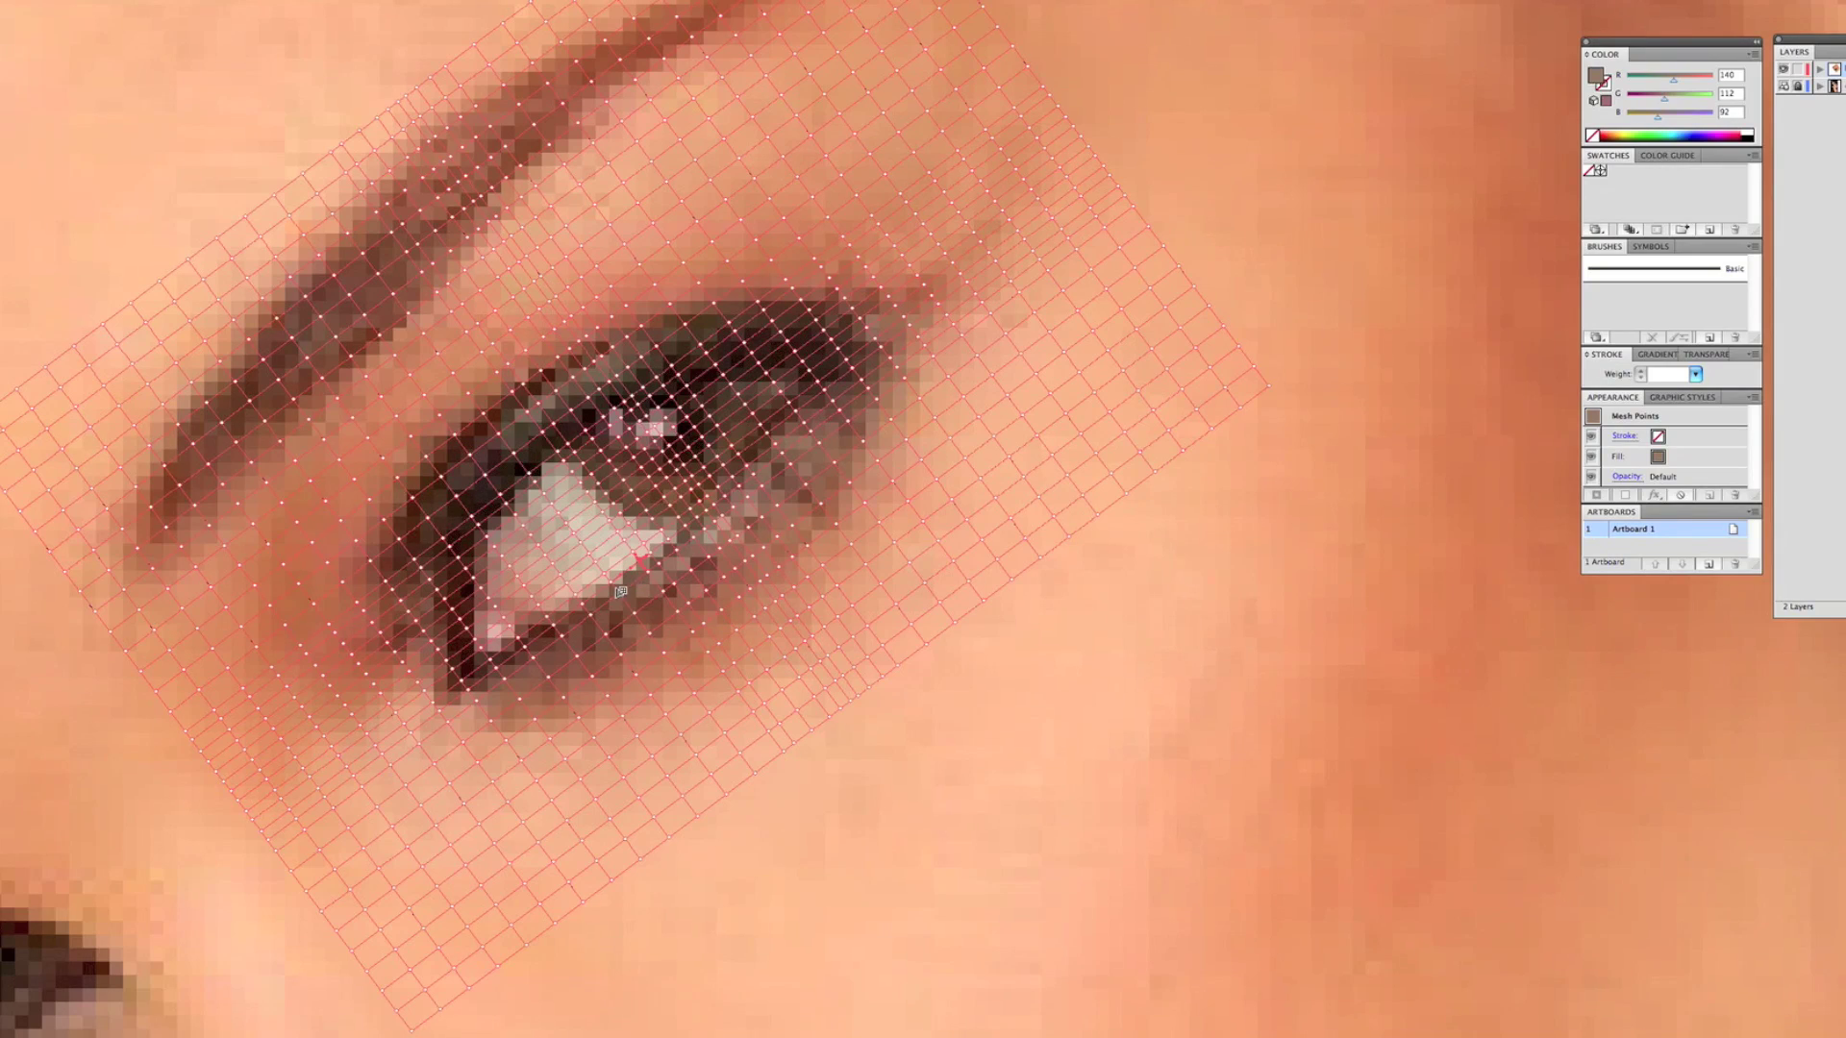
click(644, 569)
click(645, 568)
click(680, 543)
click(681, 542)
click(718, 517)
click(717, 516)
super+click(755, 483)
click(757, 481)
Step: Color the mesh points along the boundary between the white of the eye and the iris from the photo
super+click(660, 545)
click(659, 545)
super+click(644, 526)
click(644, 525)
super+click(625, 501)
click(594, 454)
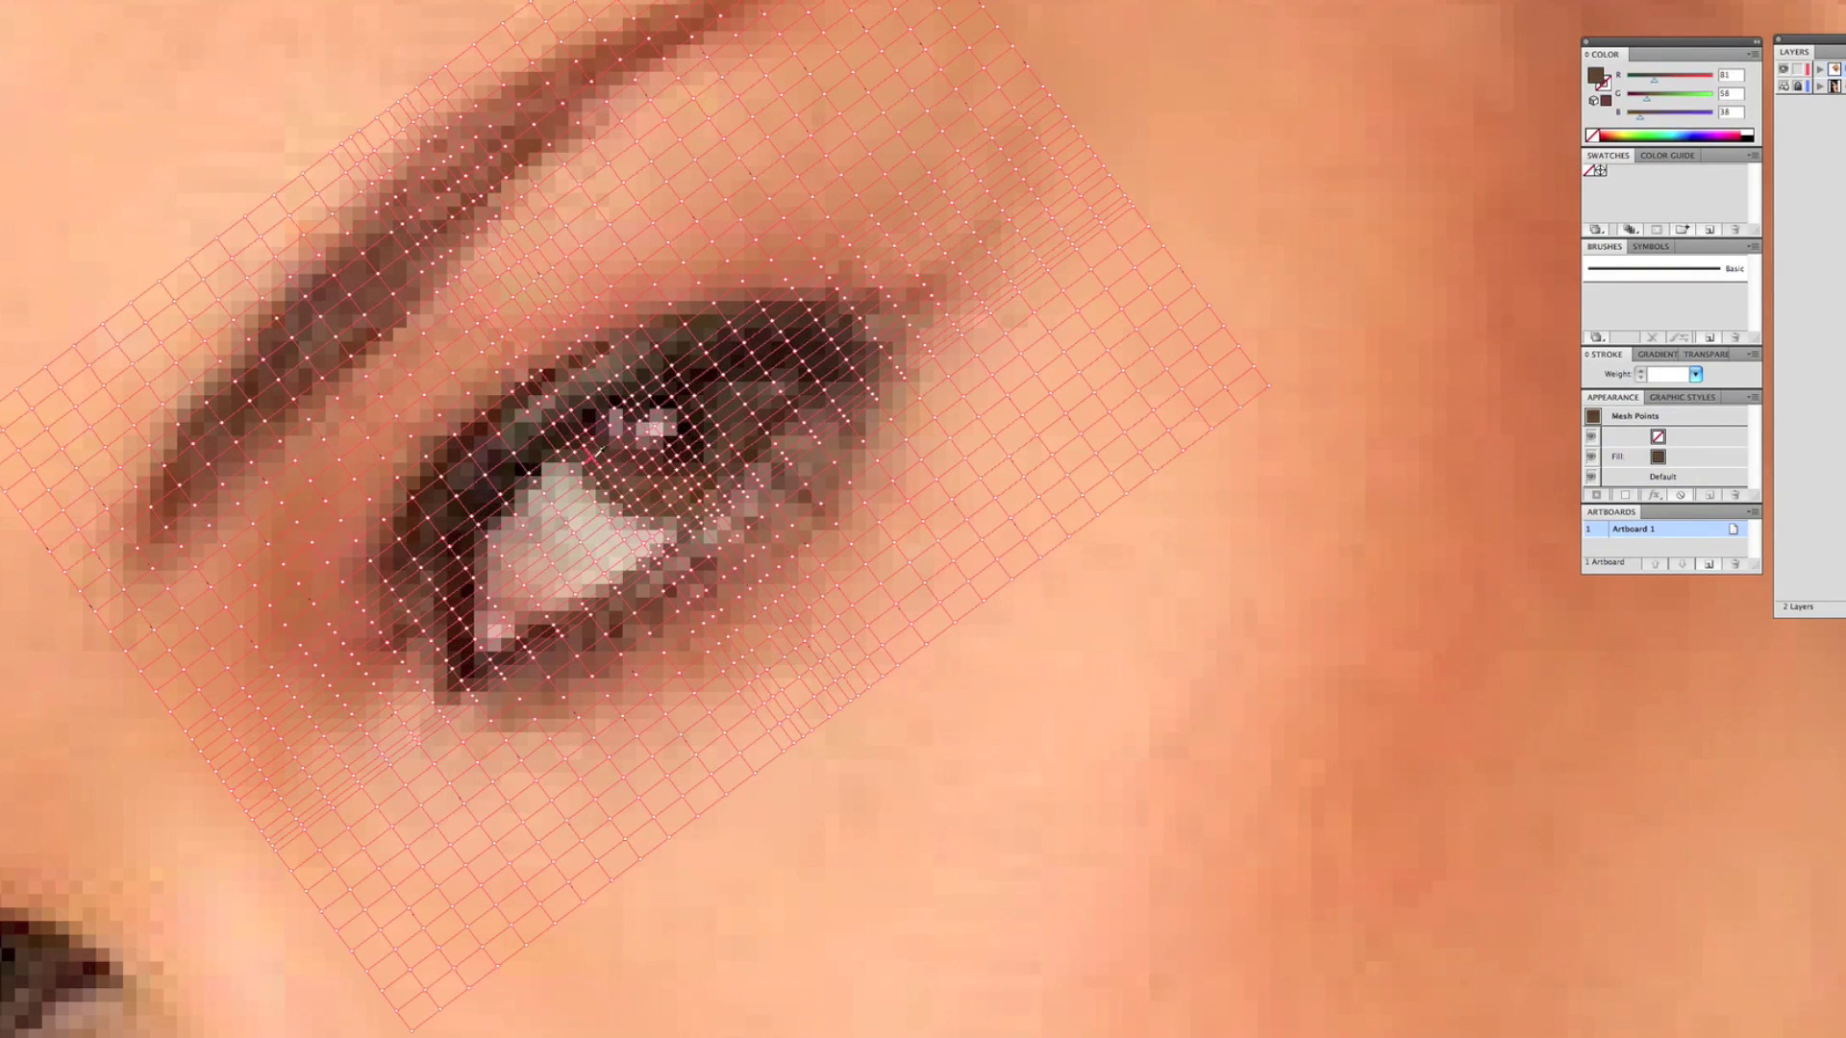
Step: Continue coloring that mesh column from the upper iris through the eyelid to the eyebrow, and check it in preview
super+click(578, 440)
click(562, 418)
super+click(547, 398)
click(531, 378)
super+click(515, 355)
click(498, 332)
super+click(472, 298)
click(472, 298)
super+click(460, 282)
key(super+y)
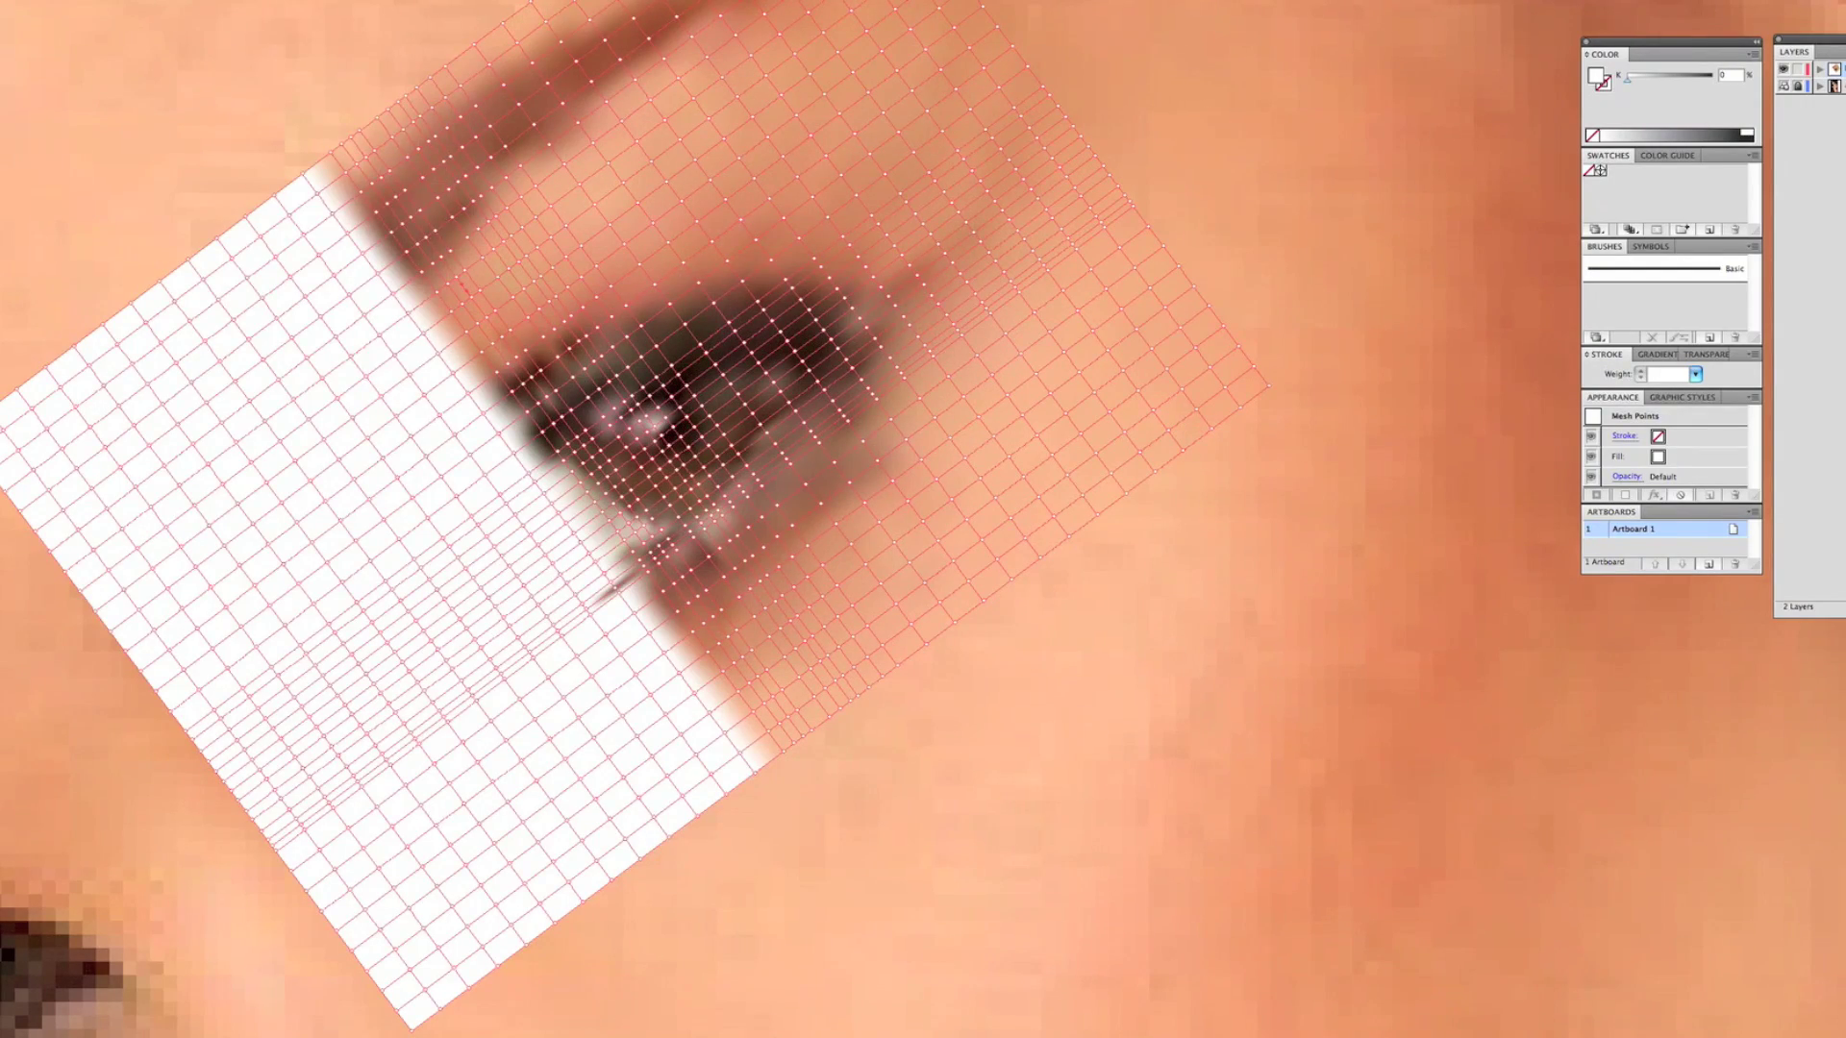
key(super+y)
Step: Refine the mesh along the dark upper lash line with brown and near-black colors sampled from the photo
click(569, 402)
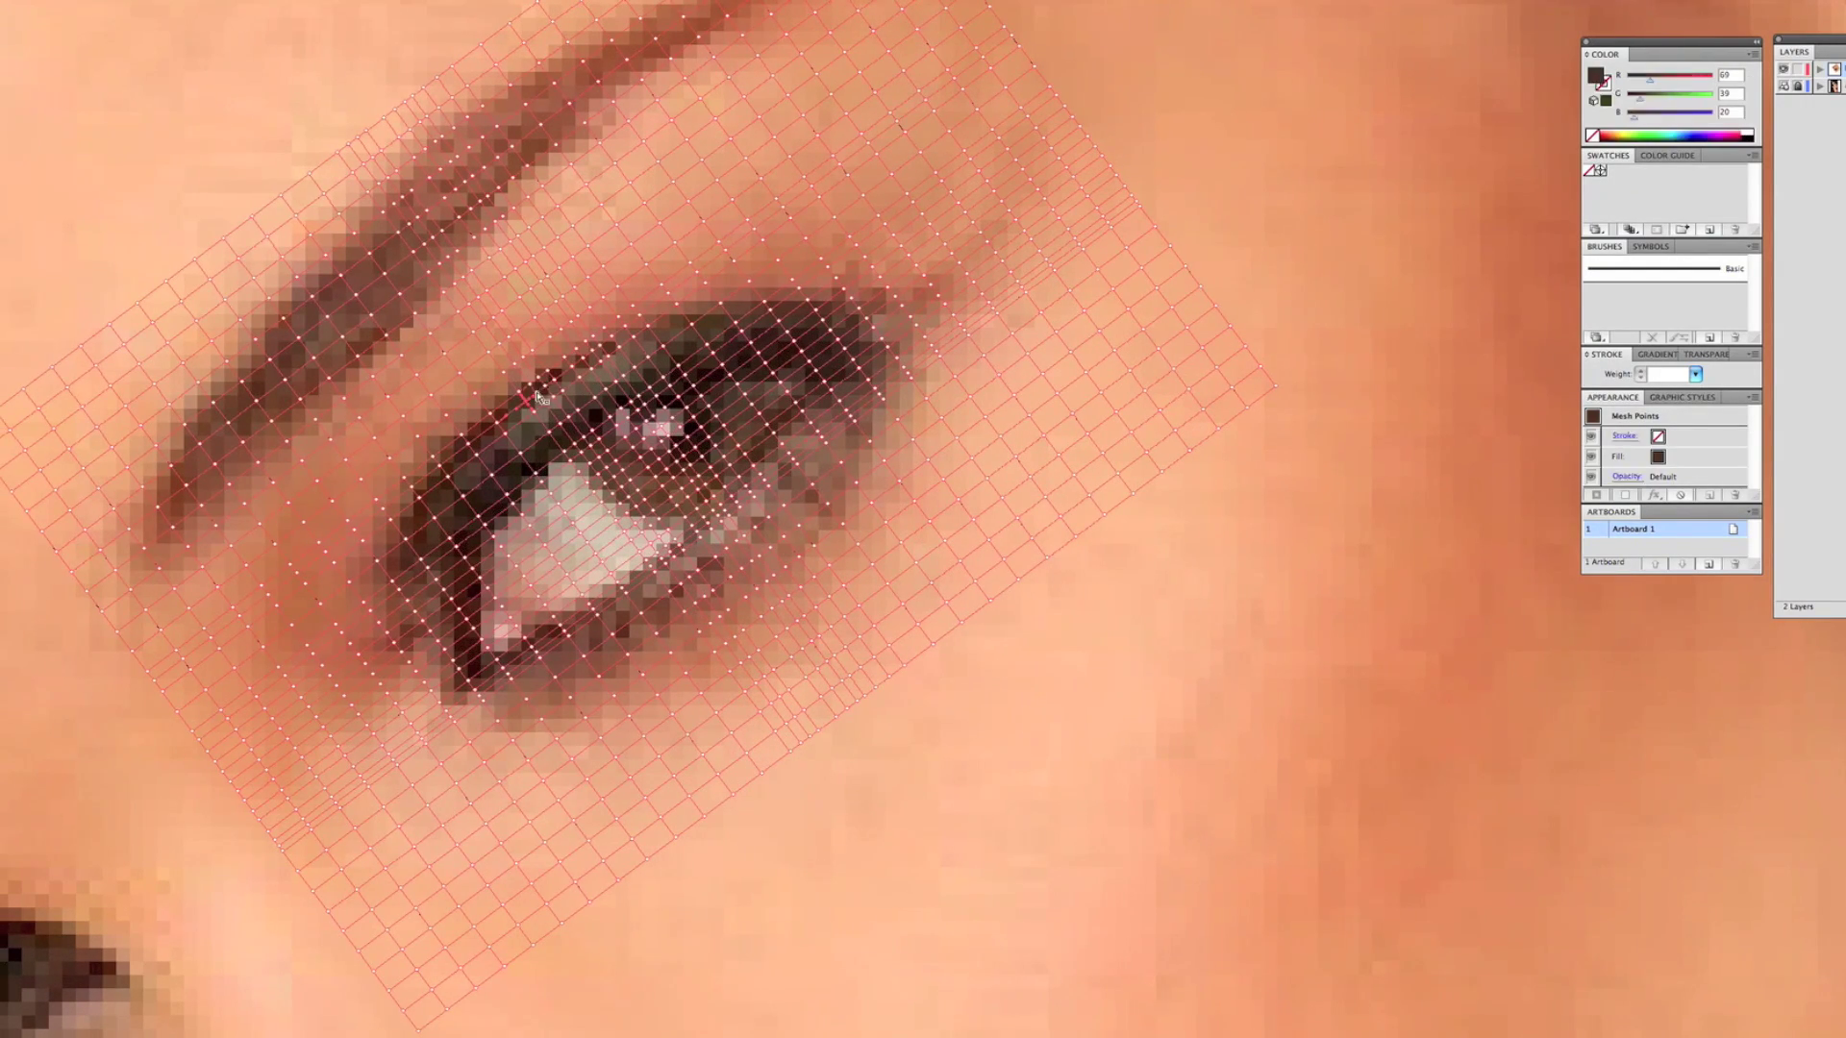
click(582, 359)
click(636, 323)
click(565, 410)
click(603, 374)
click(621, 359)
click(654, 333)
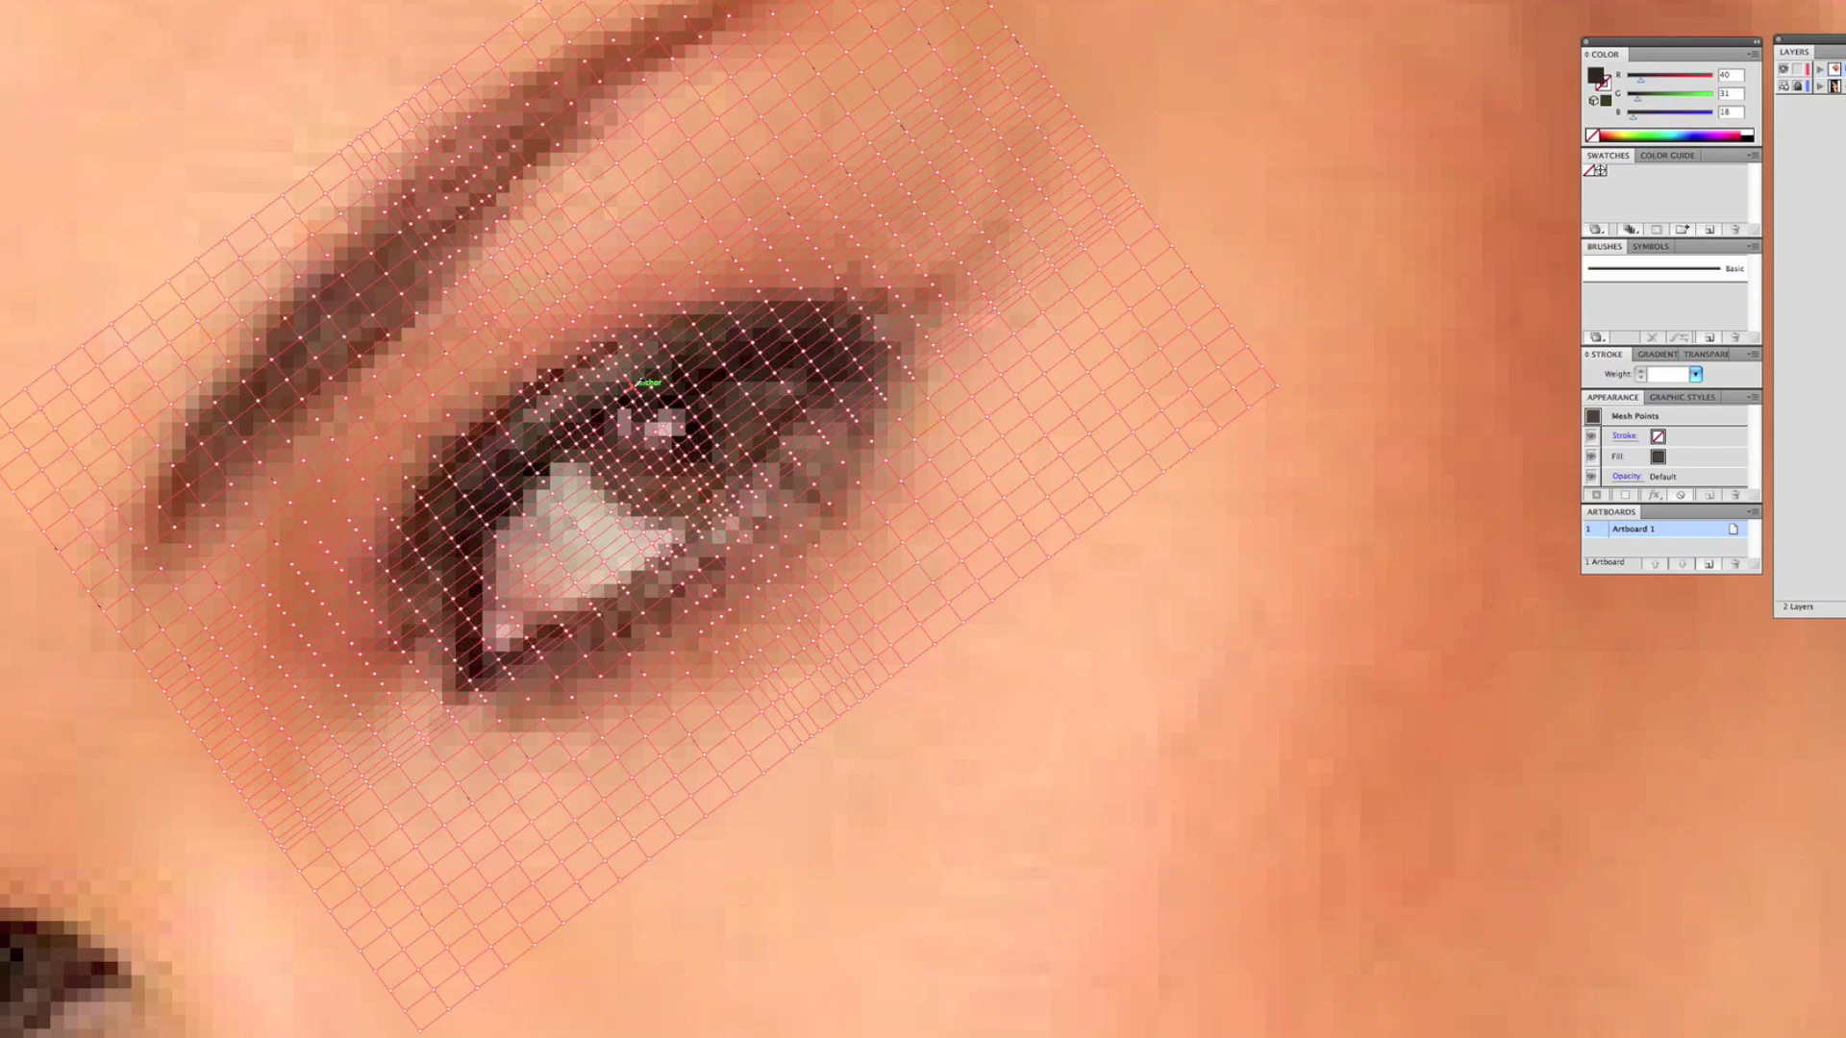
Step: Refine the mesh between the upper lid and the pupil highlight with dark tones sampled from the photo
click(589, 421)
click(559, 439)
click(580, 394)
click(585, 400)
click(604, 419)
click(618, 431)
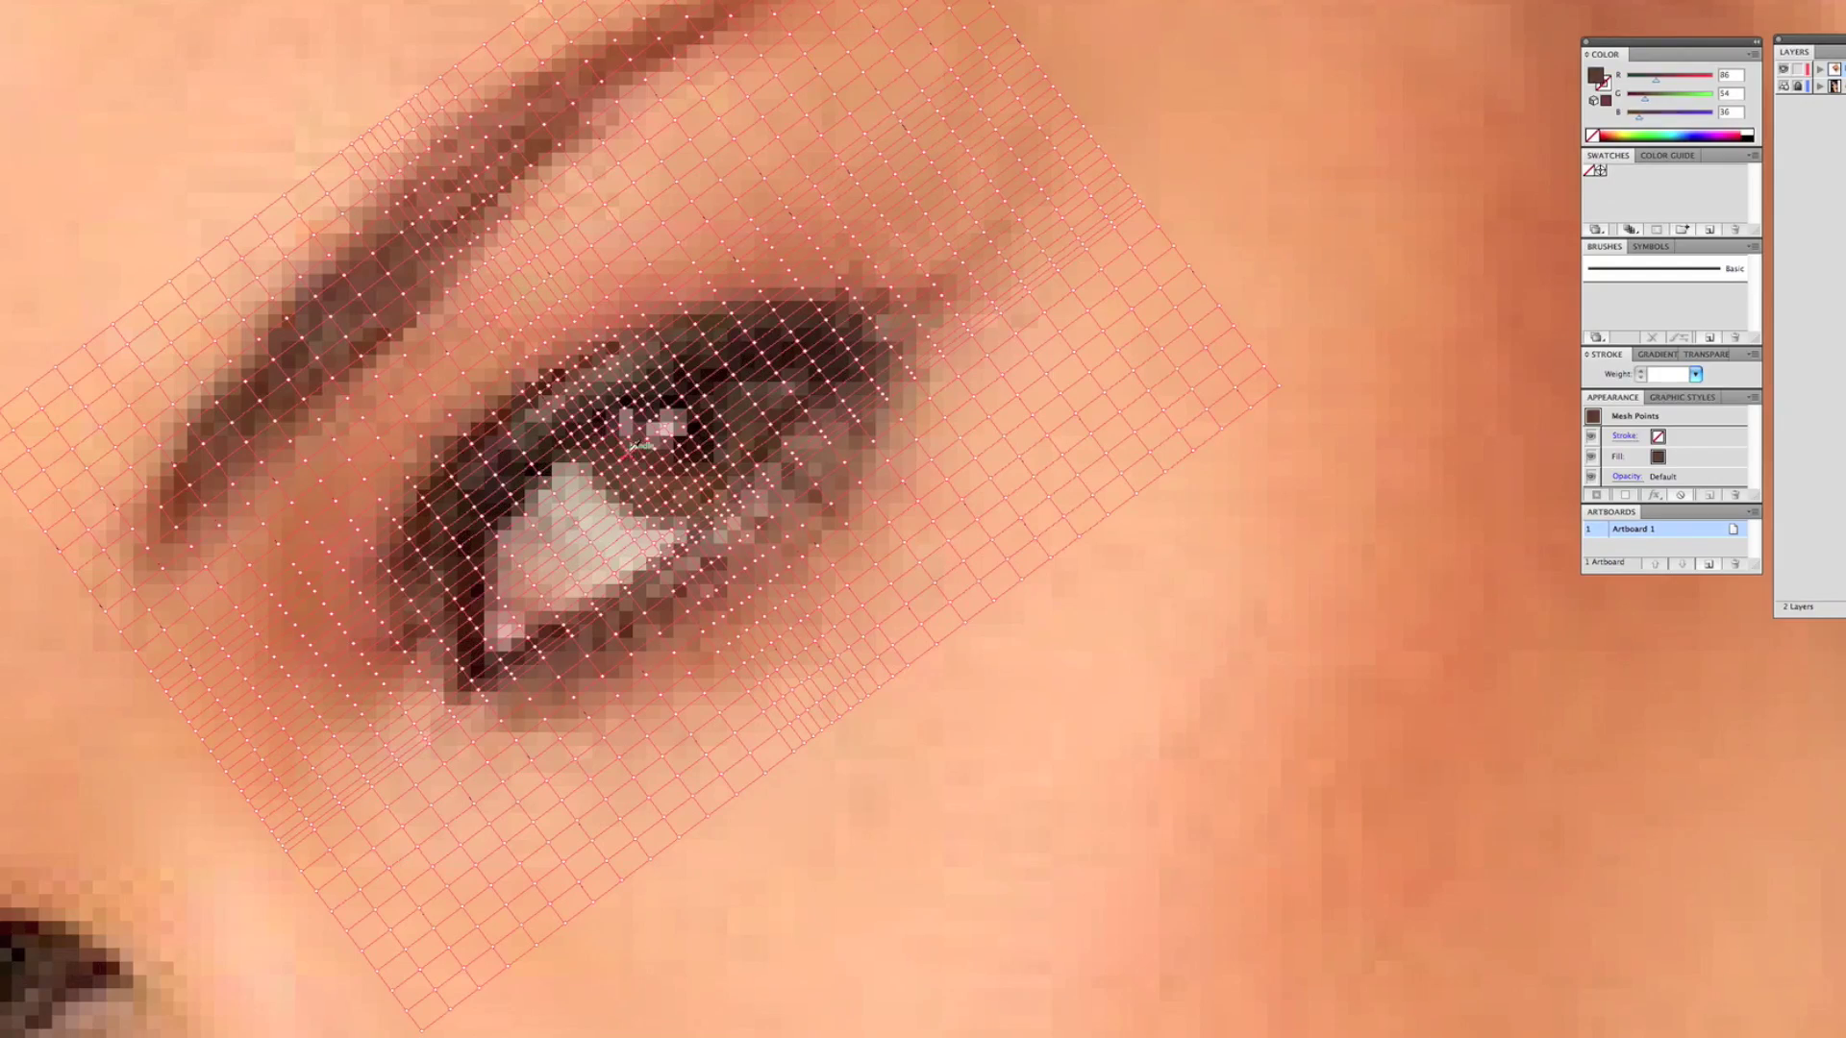
Step: Match the mesh points at the lower iris edge to the photo, and preview the deselected mesh over the face
click(668, 509)
click(696, 544)
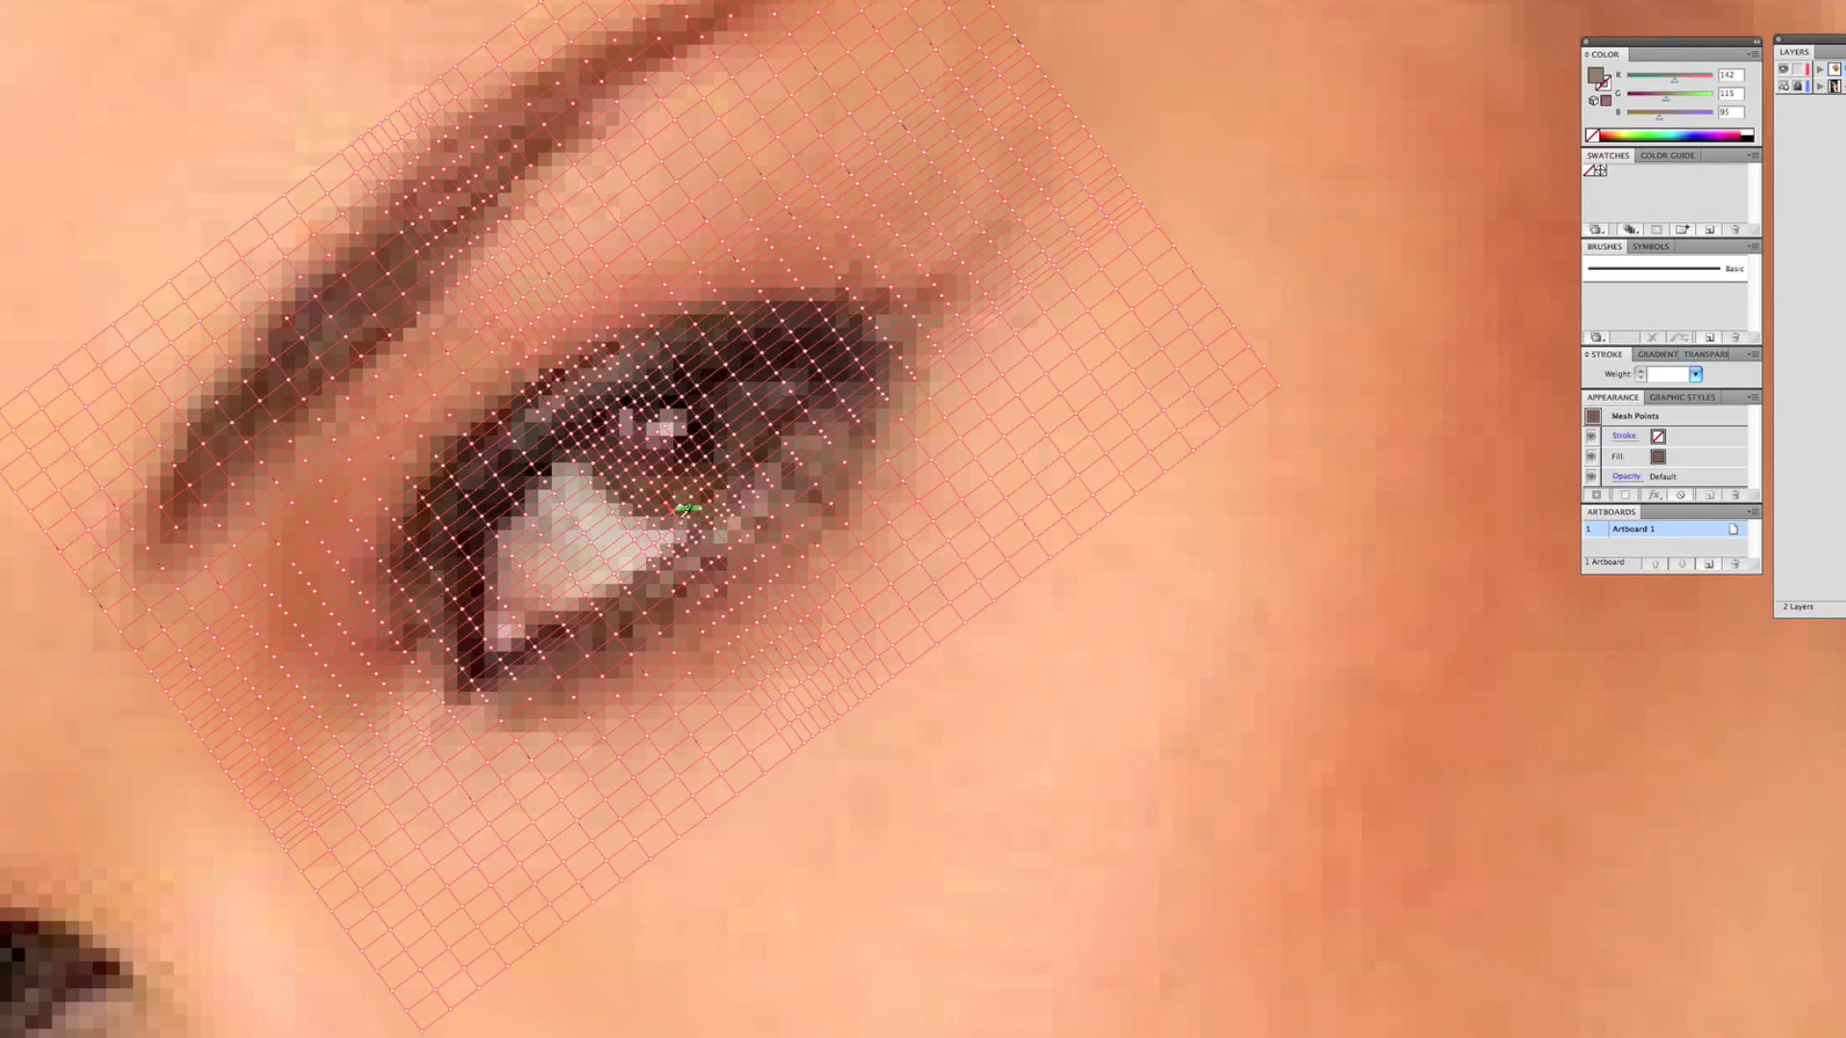
key(super+minus)
key(super+minus)
key(super+minus)
key(super+y)
key(super+shift+a)
key(super+z)
key(super+shift+a)
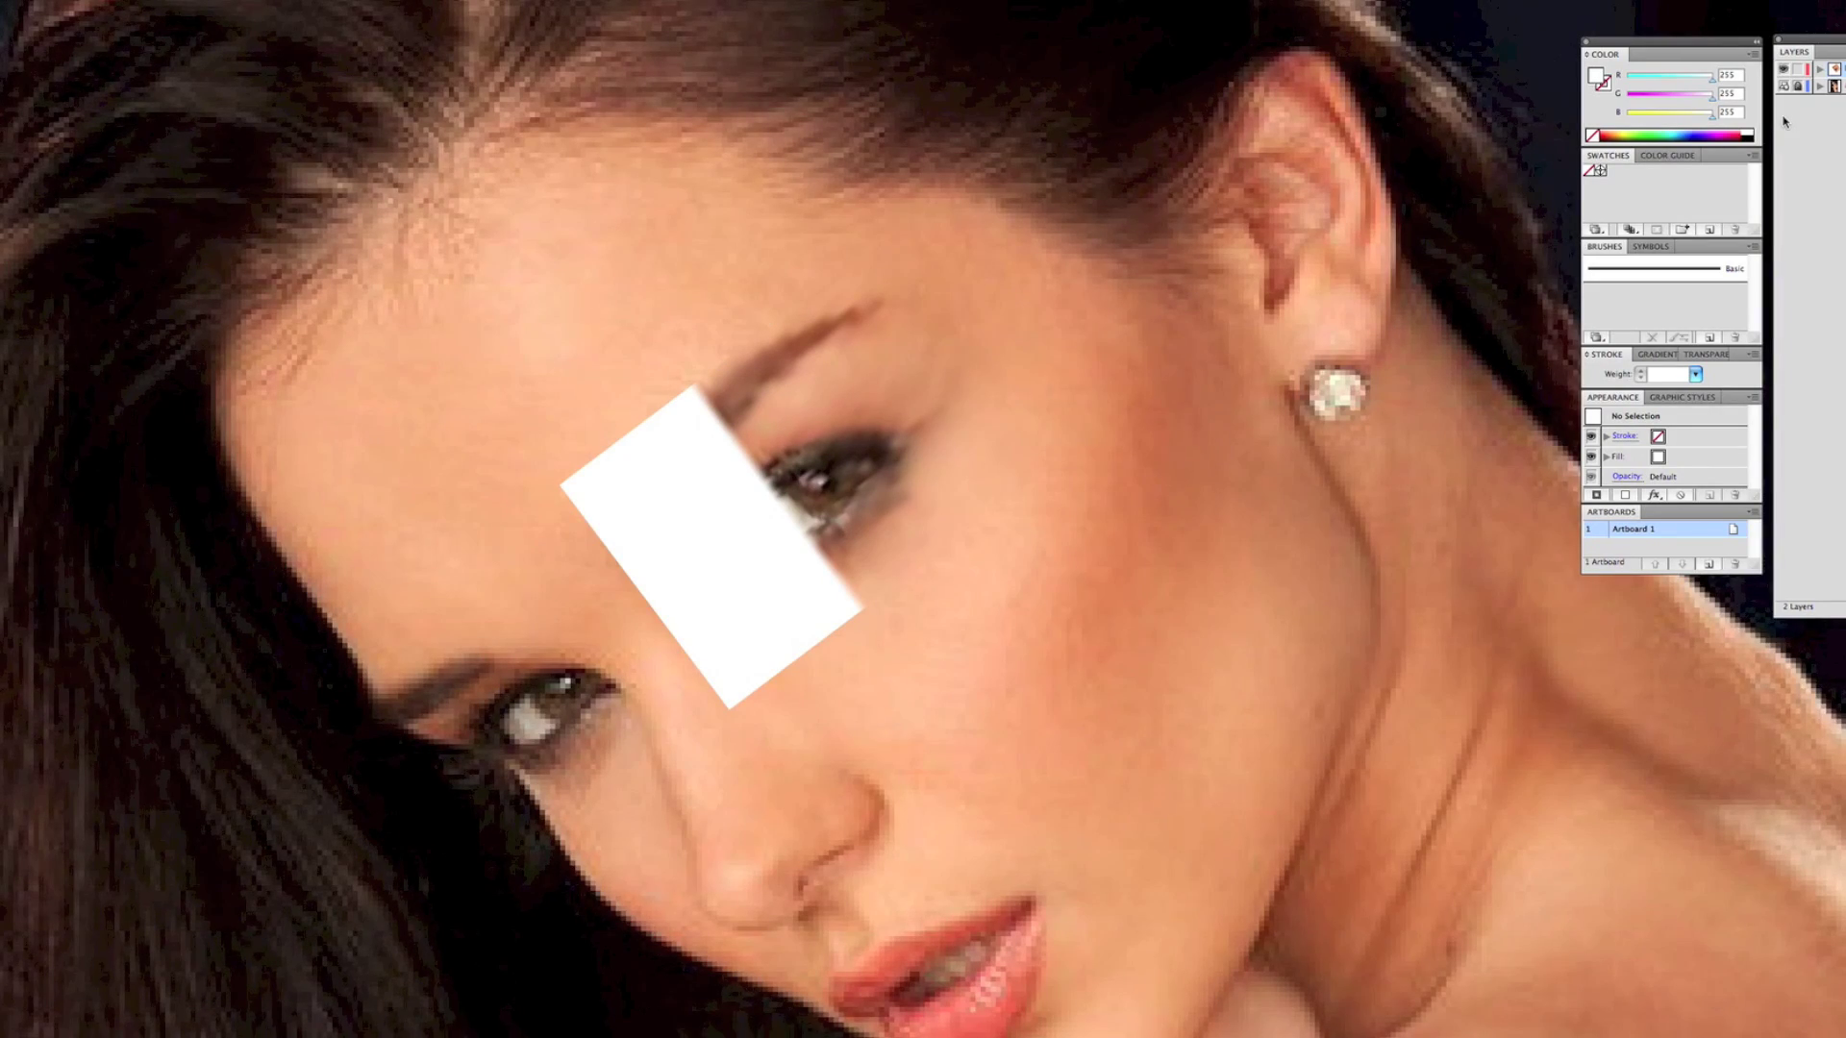
Step: Color the next uncolored mesh column from above the eyebrow down through it with colors sampled from the photo
super+click(705, 403)
key(super+y)
super+click(700, 405)
click(705, 402)
key(super+plus)
key(super+plus)
super+click(496, 309)
click(497, 310)
super+click(511, 329)
click(512, 330)
super+click(526, 349)
click(526, 350)
super+click(540, 367)
click(542, 367)
Step: Continue that mesh column from below the eyebrow across the eyelid to the upper lash line with sampled colors
super+click(569, 403)
click(569, 404)
super+click(583, 423)
click(584, 423)
super+click(598, 442)
click(599, 443)
super+click(613, 460)
click(613, 461)
super+click(627, 478)
click(628, 480)
Step: Color that column's mesh points from the upper lash line through the white of the eye from the photo
super+click(640, 497)
click(641, 498)
super+click(653, 515)
click(654, 516)
super+click(667, 534)
click(668, 534)
super+click(681, 550)
click(682, 551)
super+click(693, 566)
click(694, 568)
scroll(694, 567, down, 2)
Step: Finish the mesh column from the lower lashes across the under-eye skin to the mesh's lower edge with sampled colors
super+click(706, 545)
click(707, 545)
super+click(722, 562)
click(724, 563)
super+click(739, 585)
click(741, 586)
super+click(756, 609)
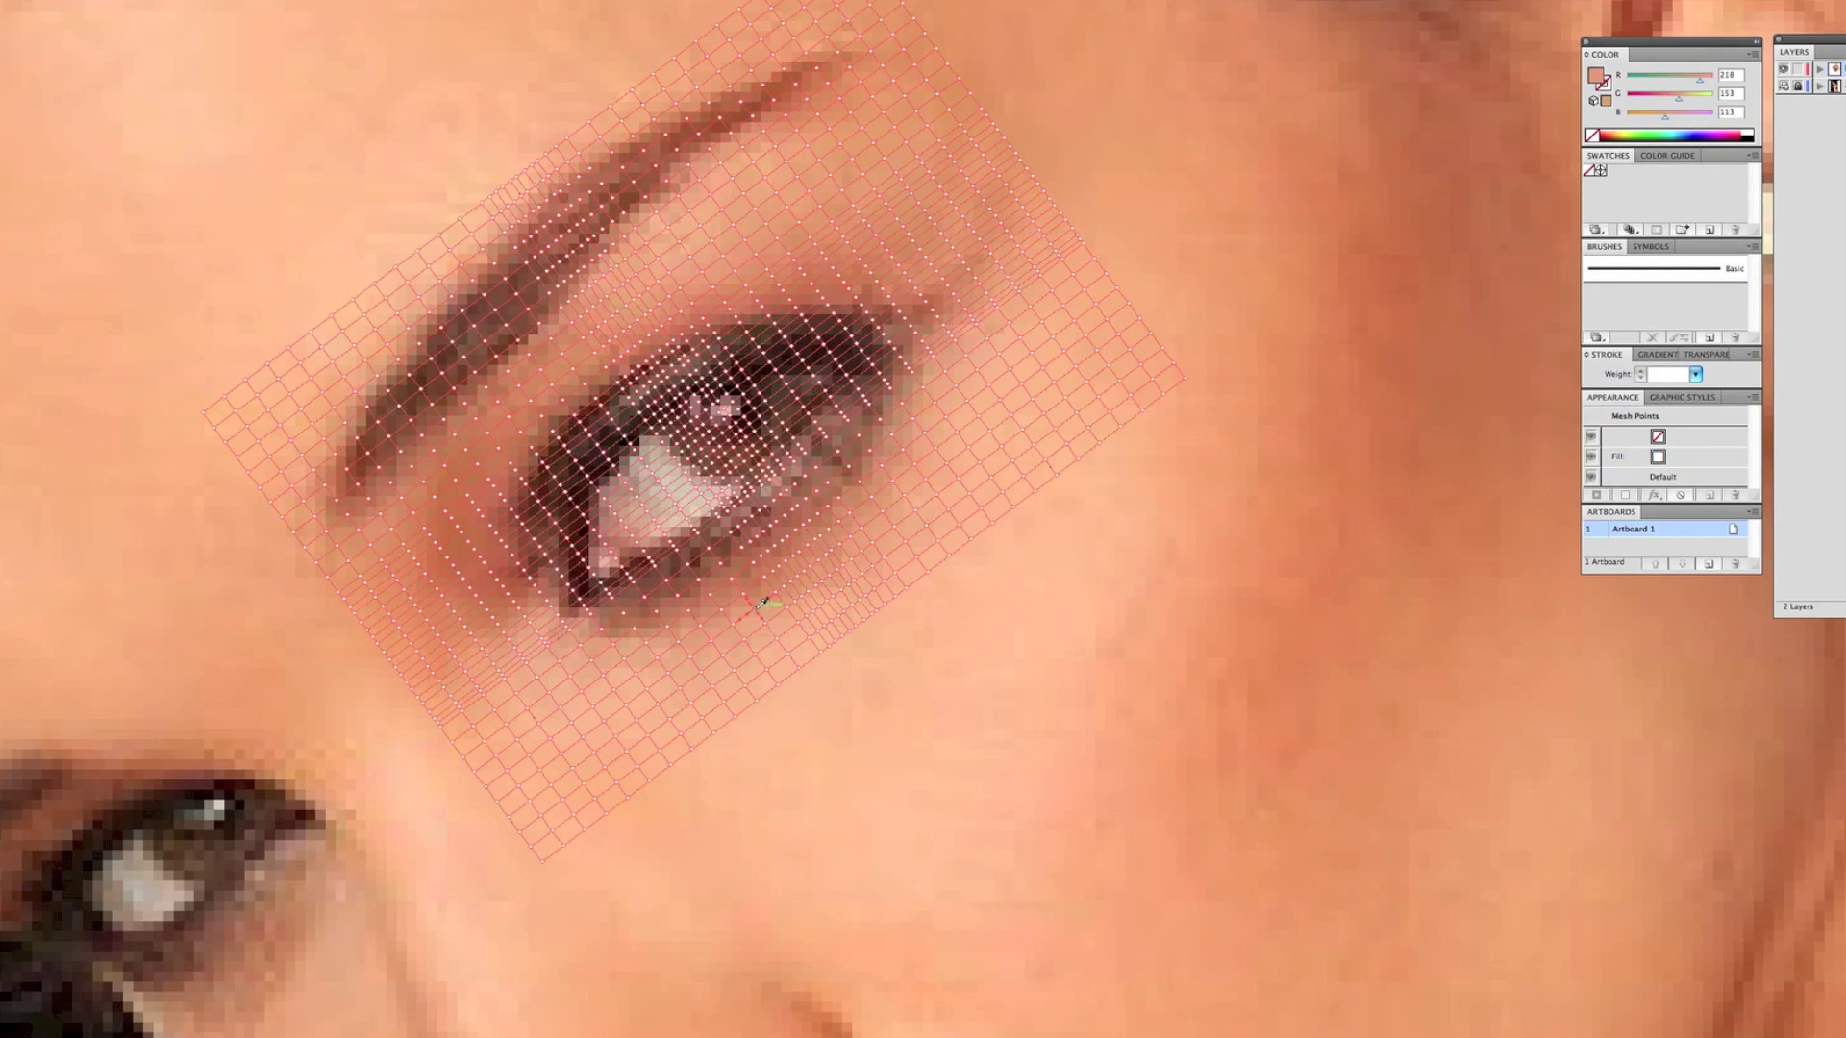
click(799, 670)
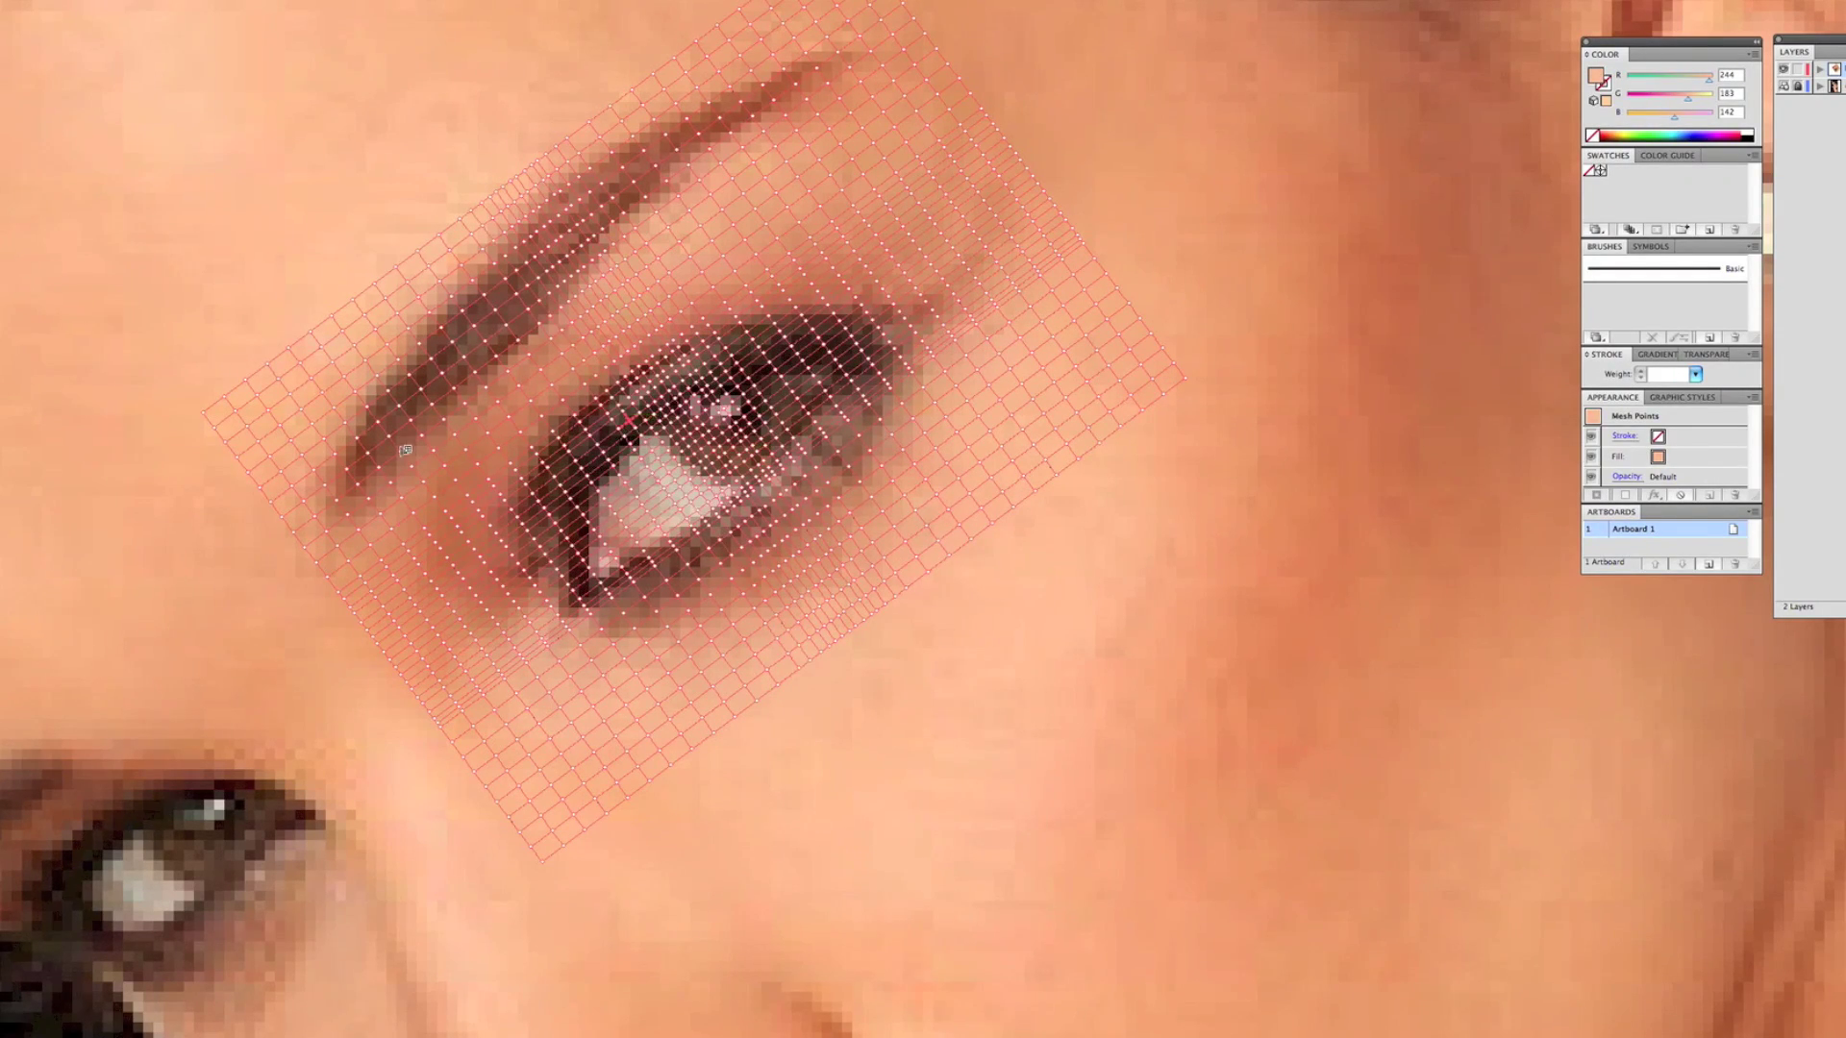
Step: Color mesh points from the dark upper lash line into the white of the eye with dark brown and grey-beige tones
click(612, 397)
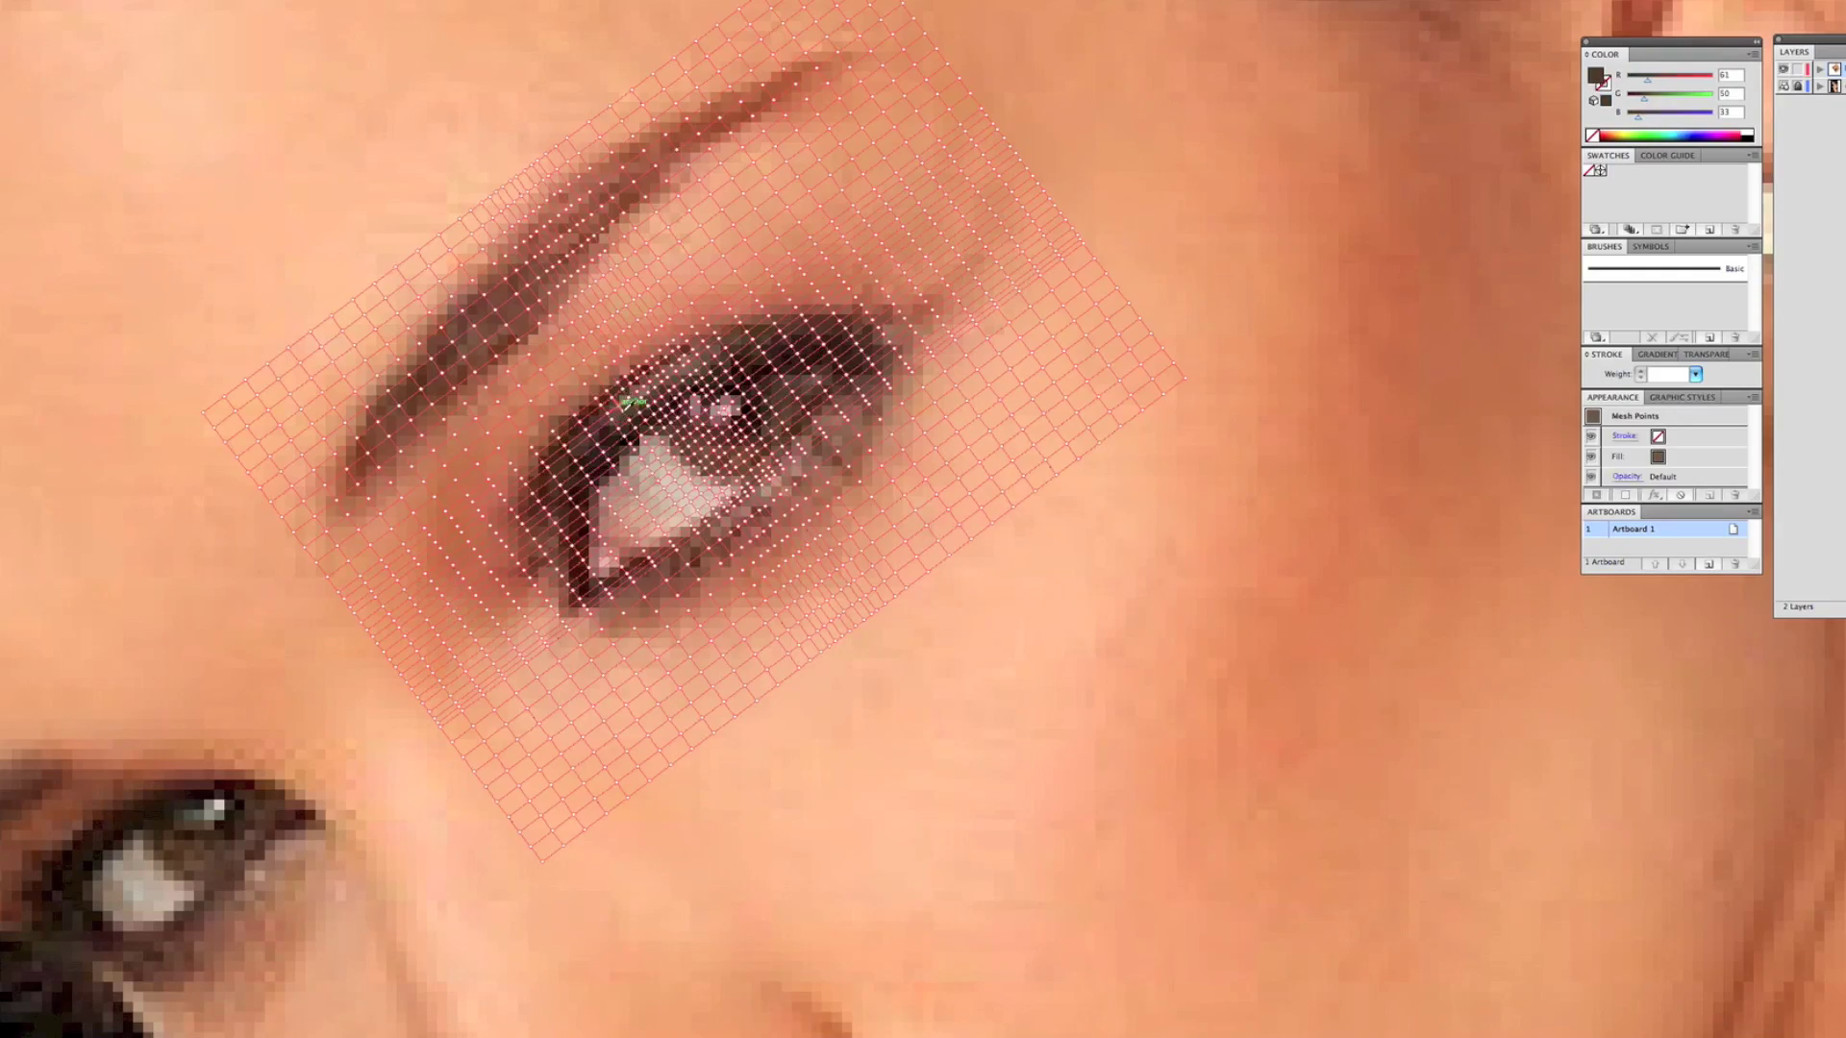
click(645, 437)
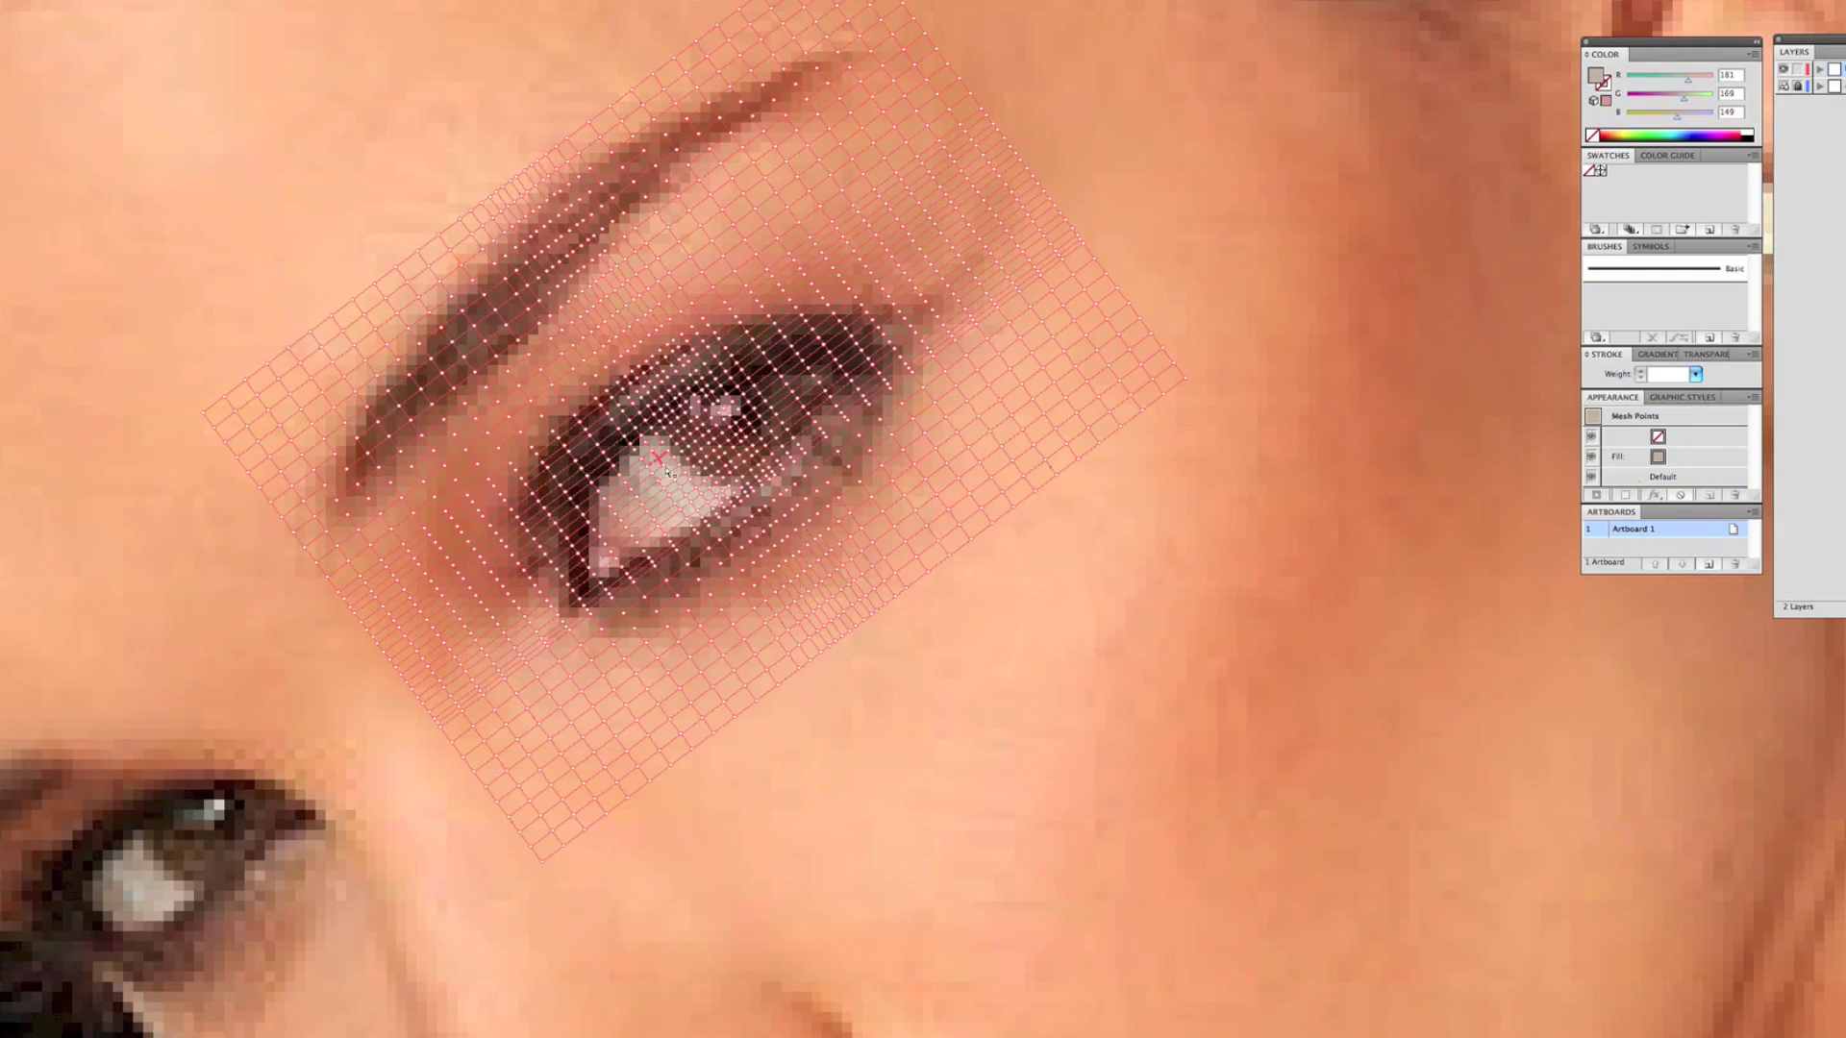
super+click(689, 499)
click(698, 513)
super+click(700, 513)
click(714, 530)
Step: Match the mesh points in the lower white of the eye and at the lower lid edge to the photo
super+click(710, 528)
drag(710, 532, 694, 565)
click(694, 563)
super+click(705, 576)
scroll(705, 576, down, 1)
click(695, 555)
click(690, 551)
super+click(677, 533)
click(678, 533)
Step: Deselect the mesh and examine the colored part in preview against the whole portrait
click(252, 0)
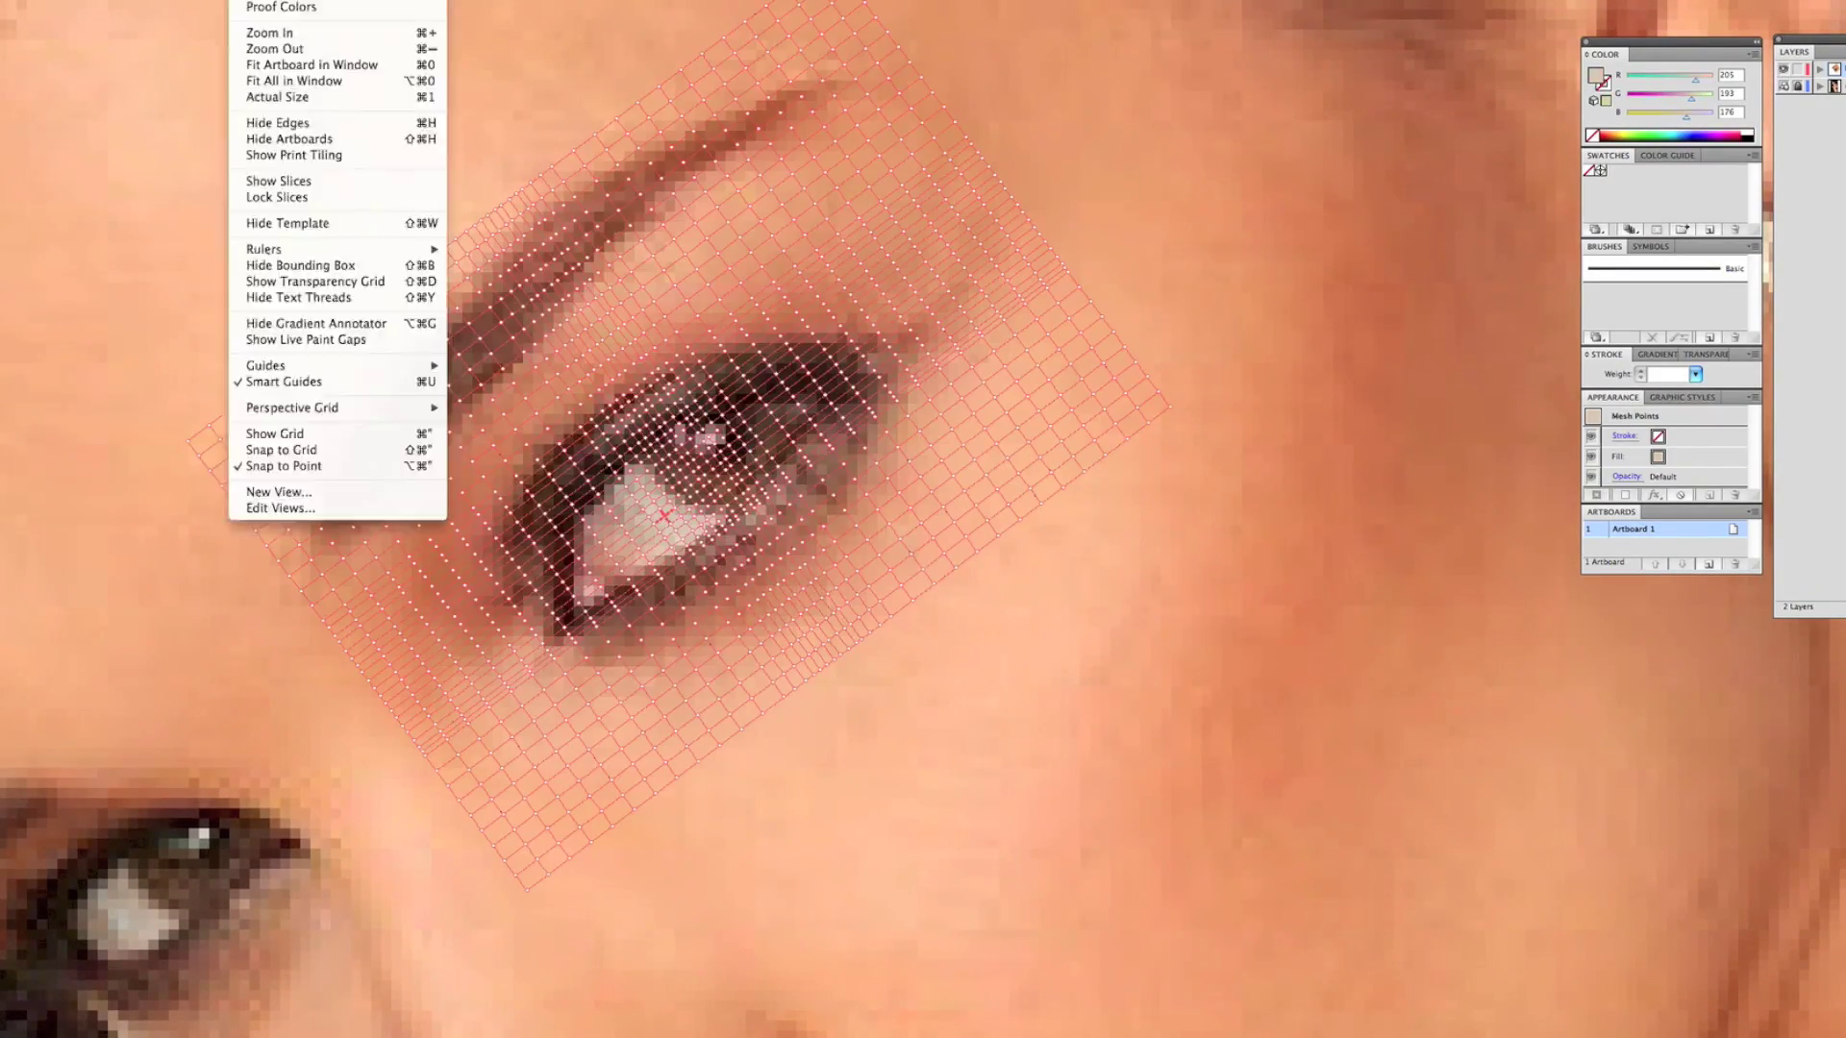
click(252, 0)
click(246, 172)
key(super+minus)
key(super+minus)
key(super+minus)
key(super+minus)
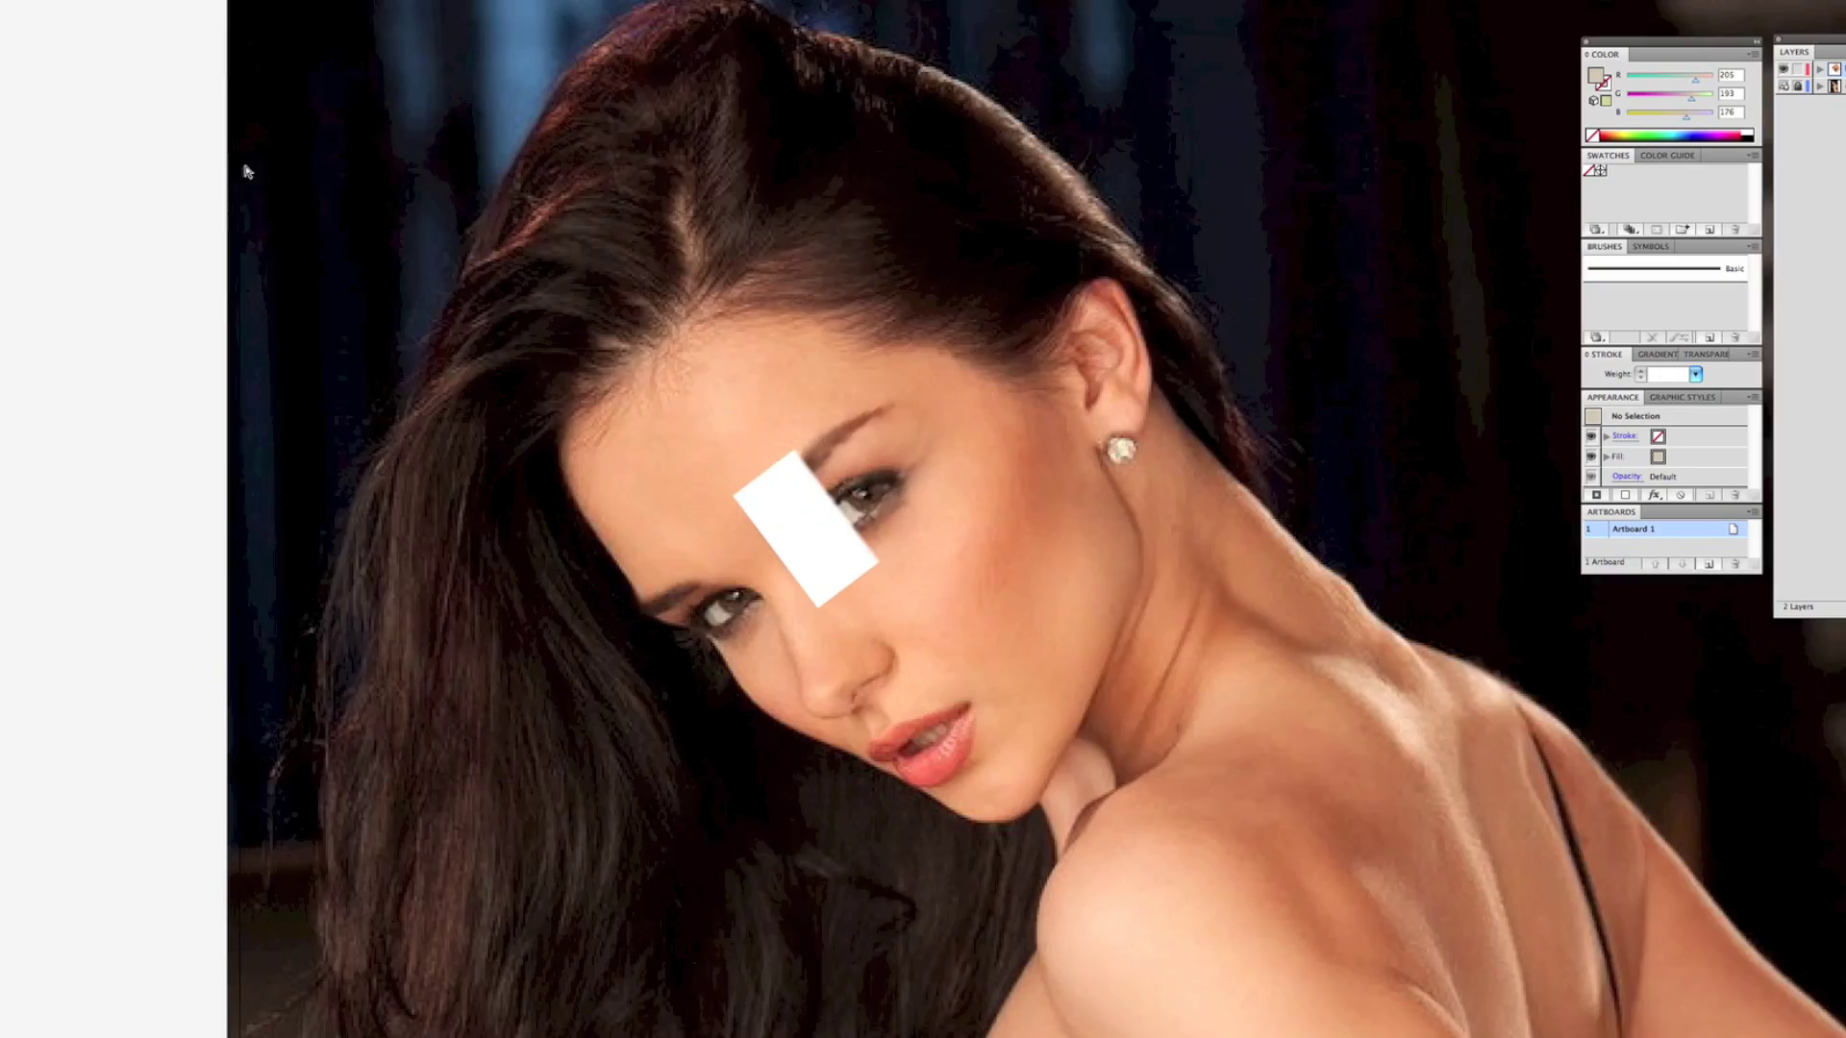
key(super+minus)
key(super+minus)
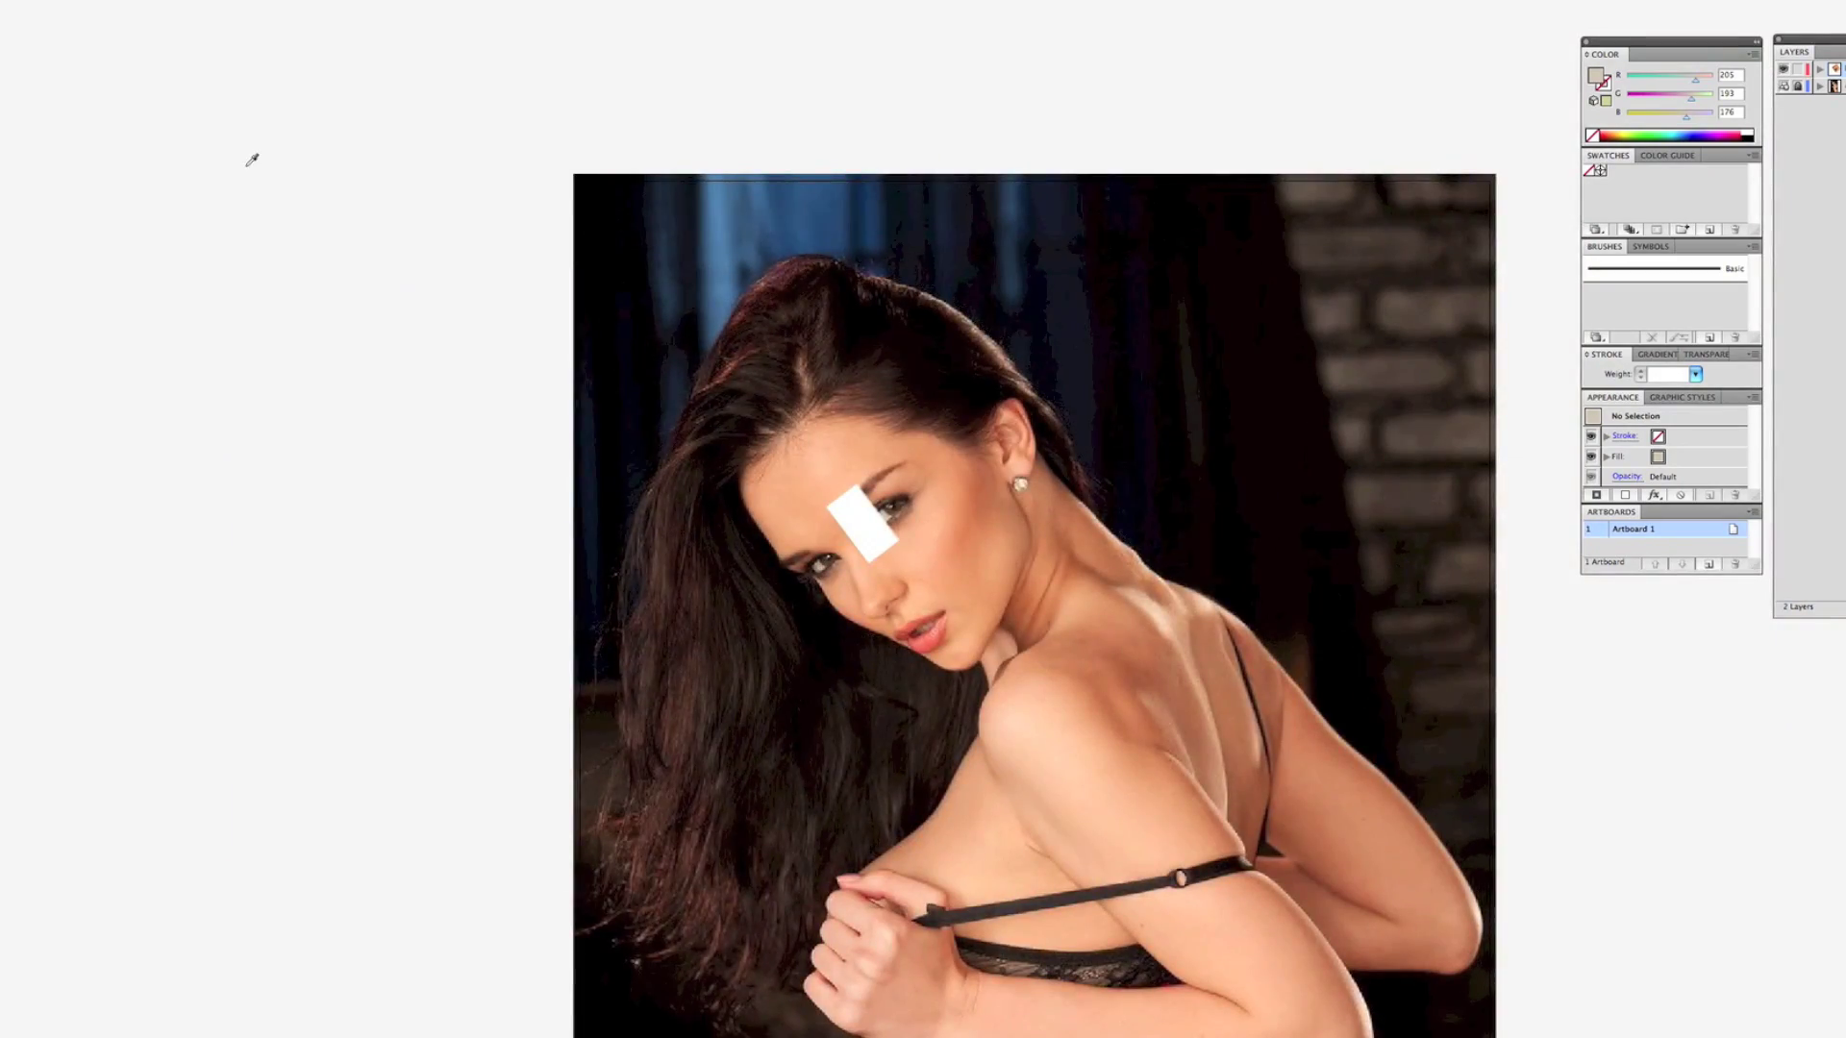
key(super+plus)
key(super+plus)
key(super+plus)
key(super+plus)
Step: Refine the mesh points along the lower lid below the white of the eye with sampled colors, and deselect the mesh
super+click(860, 480)
key(super+plus)
key(super+plus)
key(super+plus)
key(super+plus)
key(super+plus)
drag(287, 497, 896, 524)
super+click(894, 567)
click(904, 571)
click(919, 557)
super+click(865, 588)
click(870, 586)
key(super+shift+a)
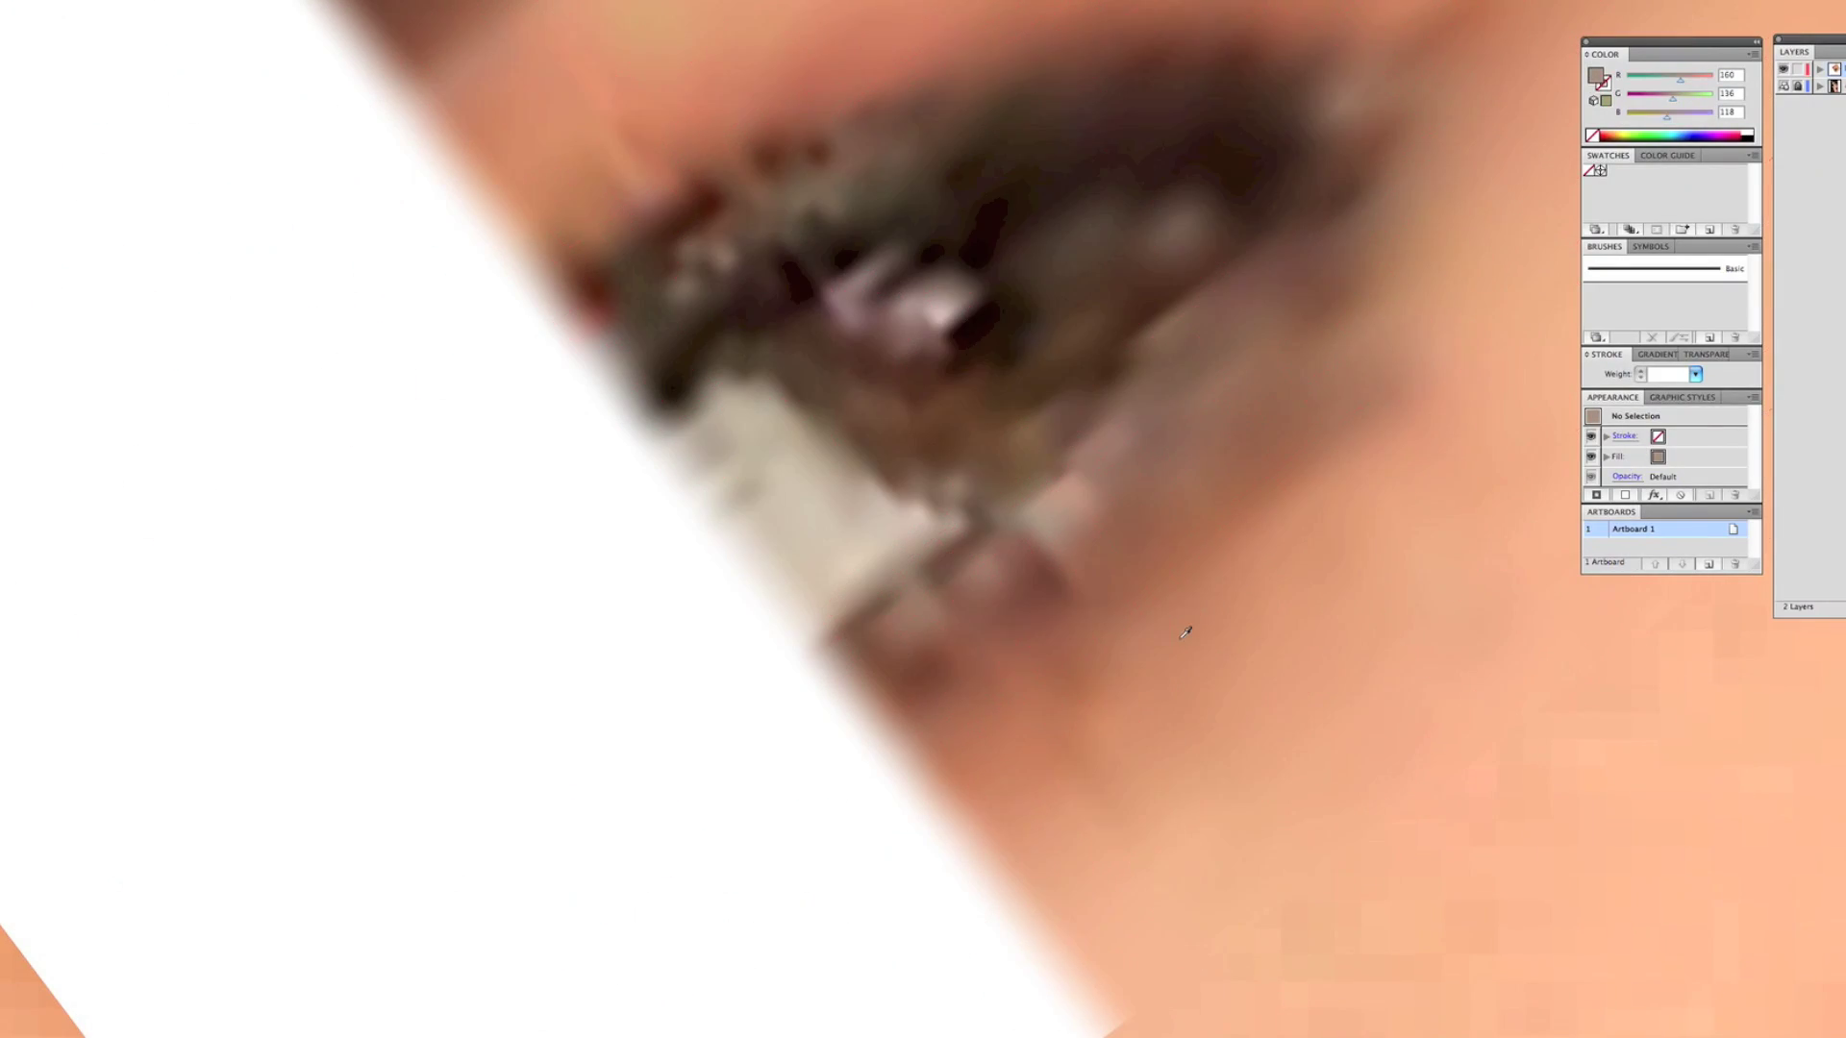
Step: Recolor the mesh points where the bottom of the iris meets the lower lid with grey-brown tones
click(960, 530)
click(934, 490)
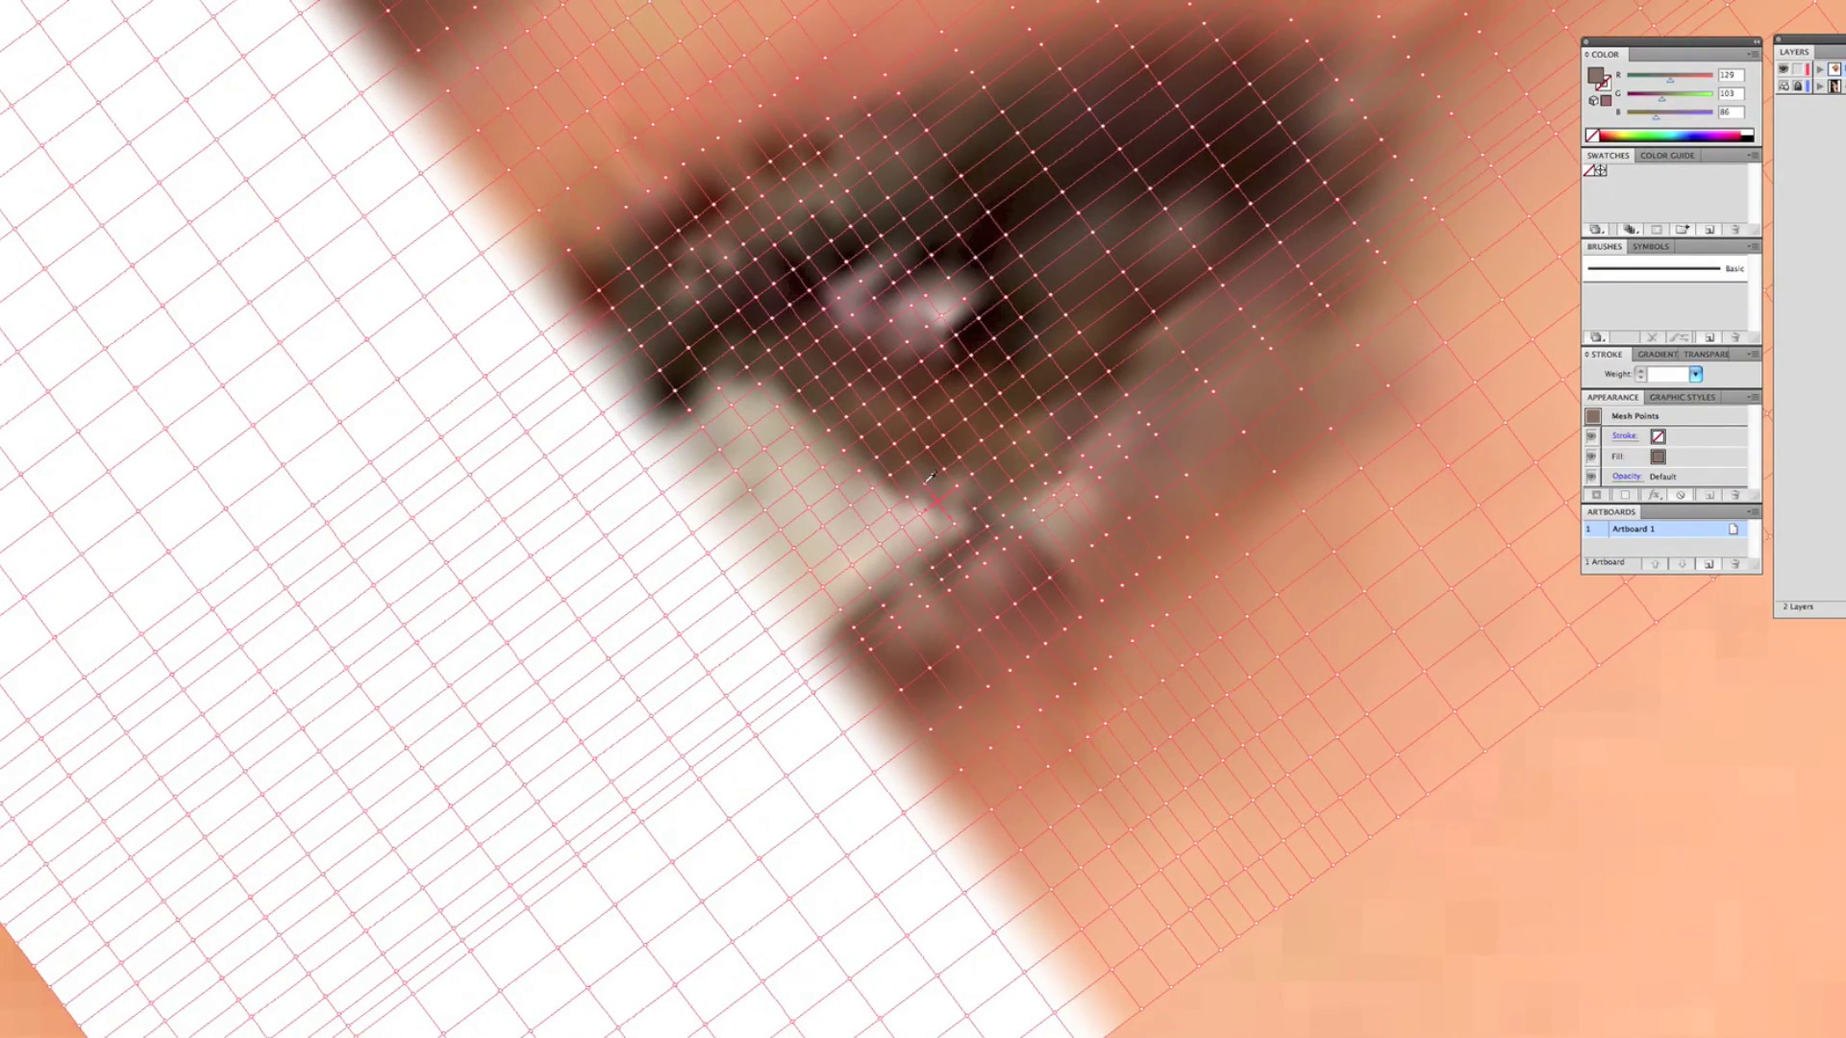
click(948, 484)
super+click(947, 514)
super+click(934, 501)
Step: Darken the mesh points along the iris edge beside the white of the eye with brown tones, and preview the face
click(838, 458)
click(825, 434)
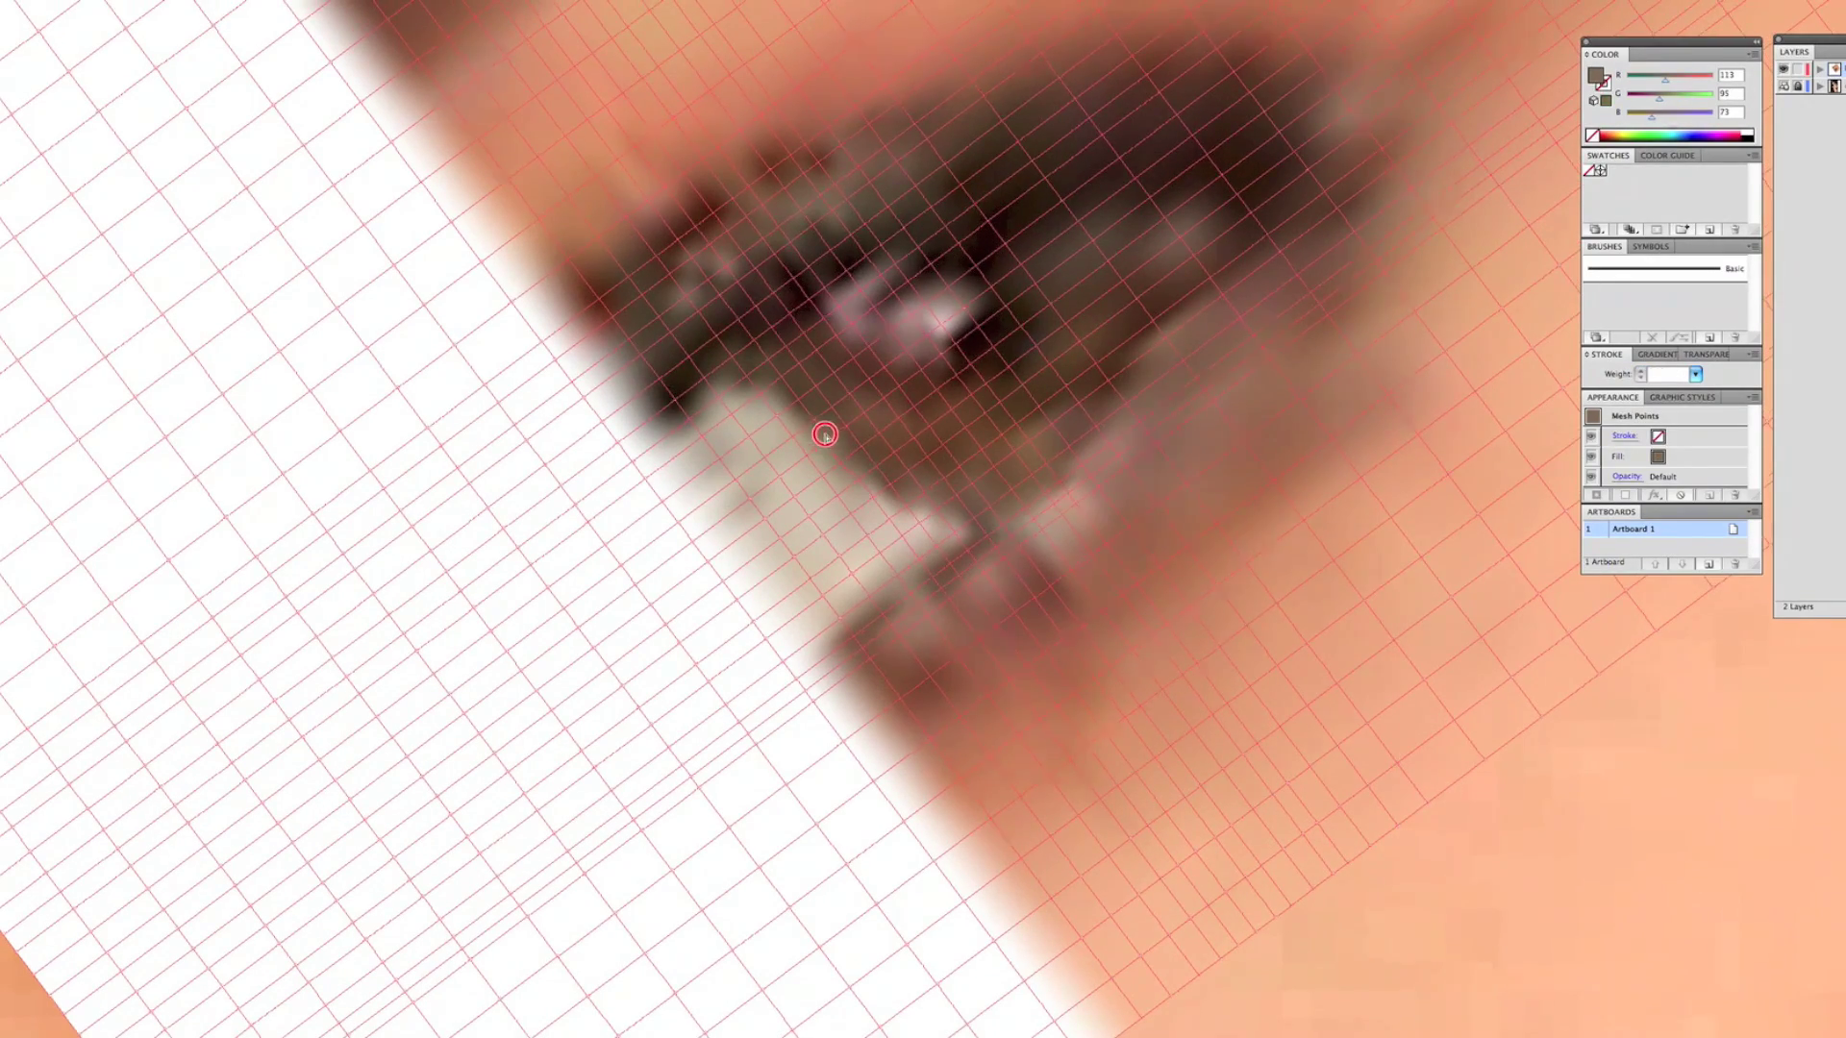
click(850, 485)
click(890, 487)
click(857, 484)
click(938, 512)
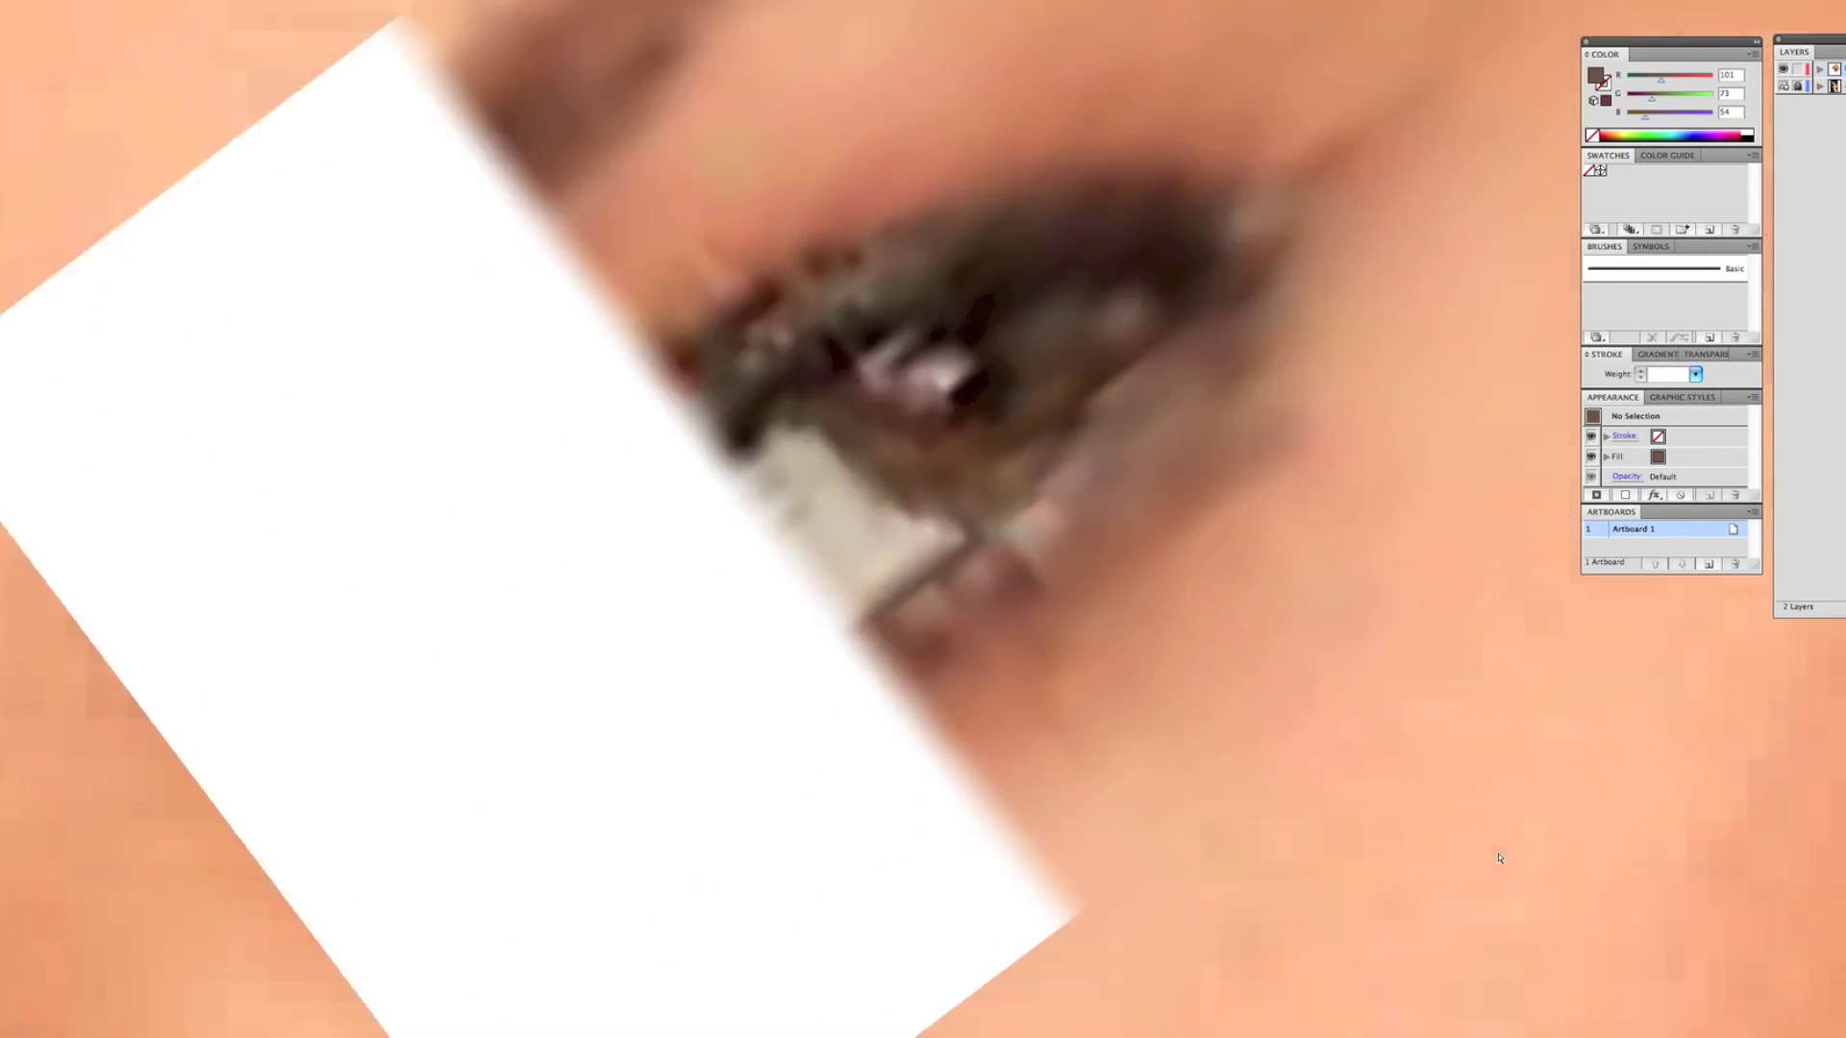
key(super+minus)
key(super+minus)
key(super+minus)
key(super+minus)
key(super+minus)
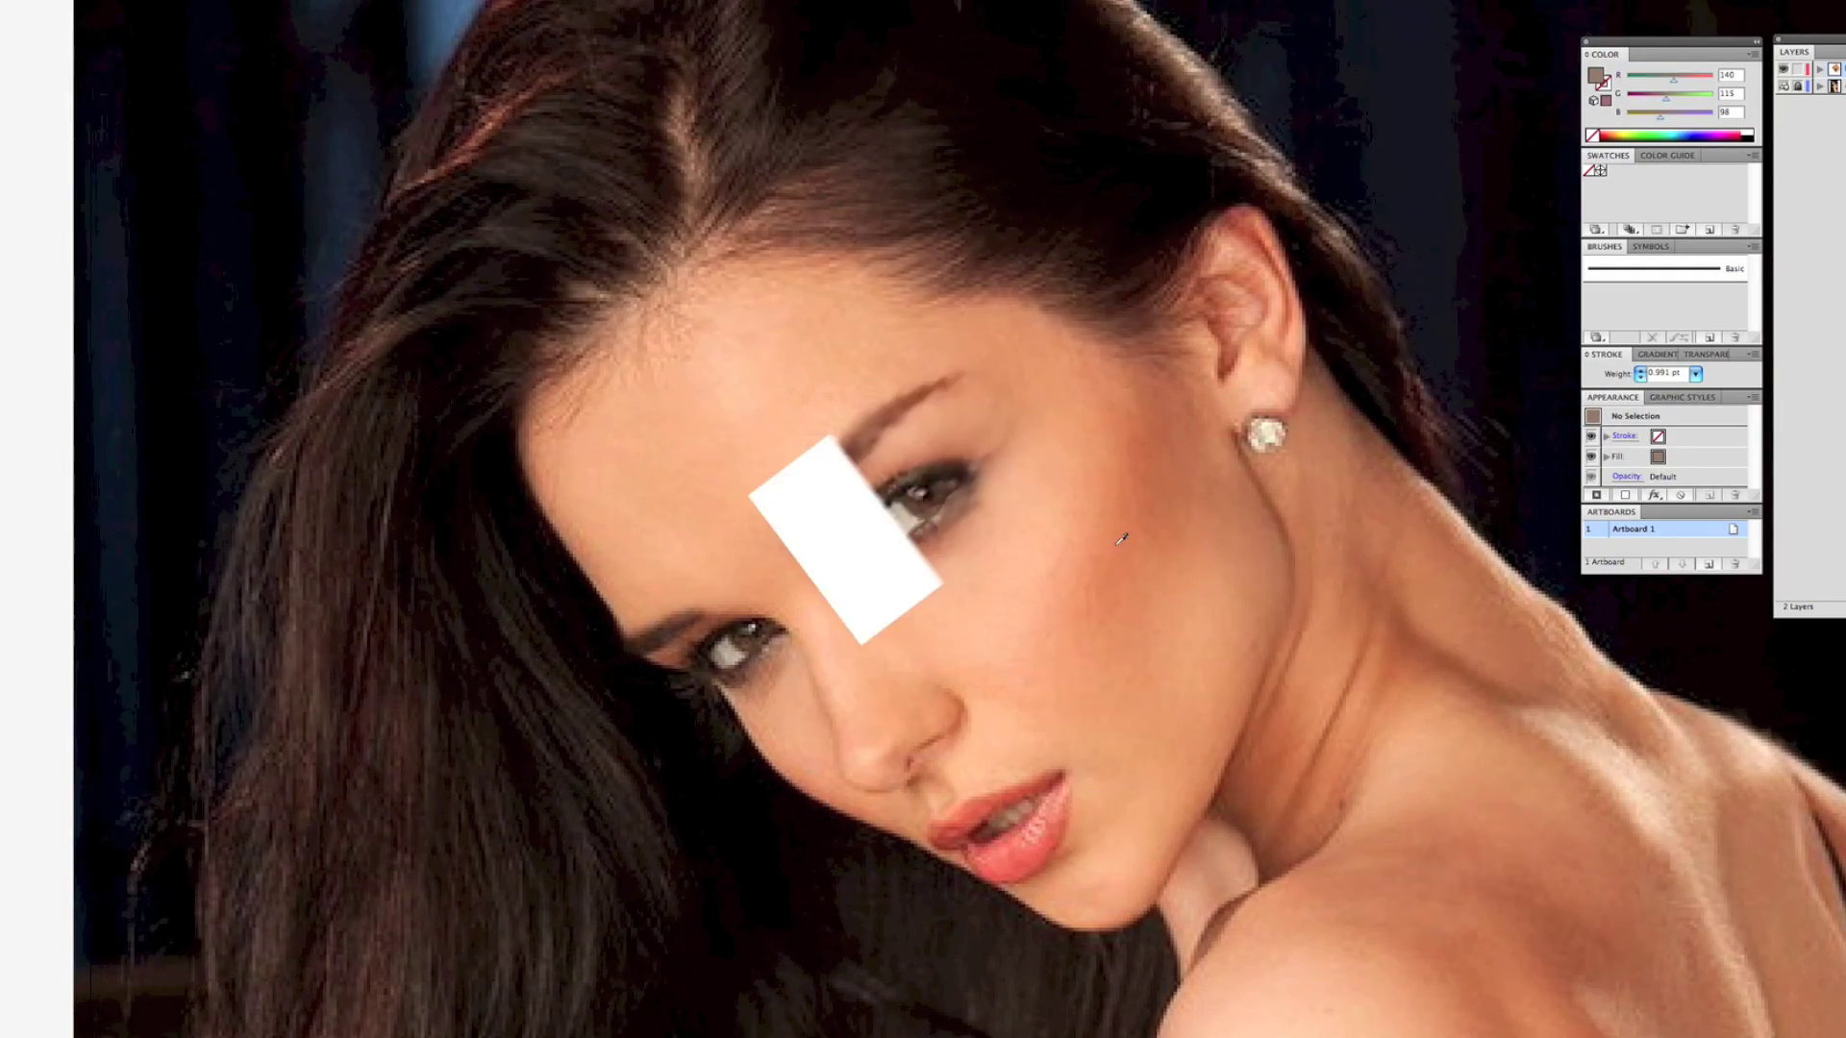
Step: Adjust the mesh points at the lower tip of the iris with a sampled grey-brown color
click(1050, 499)
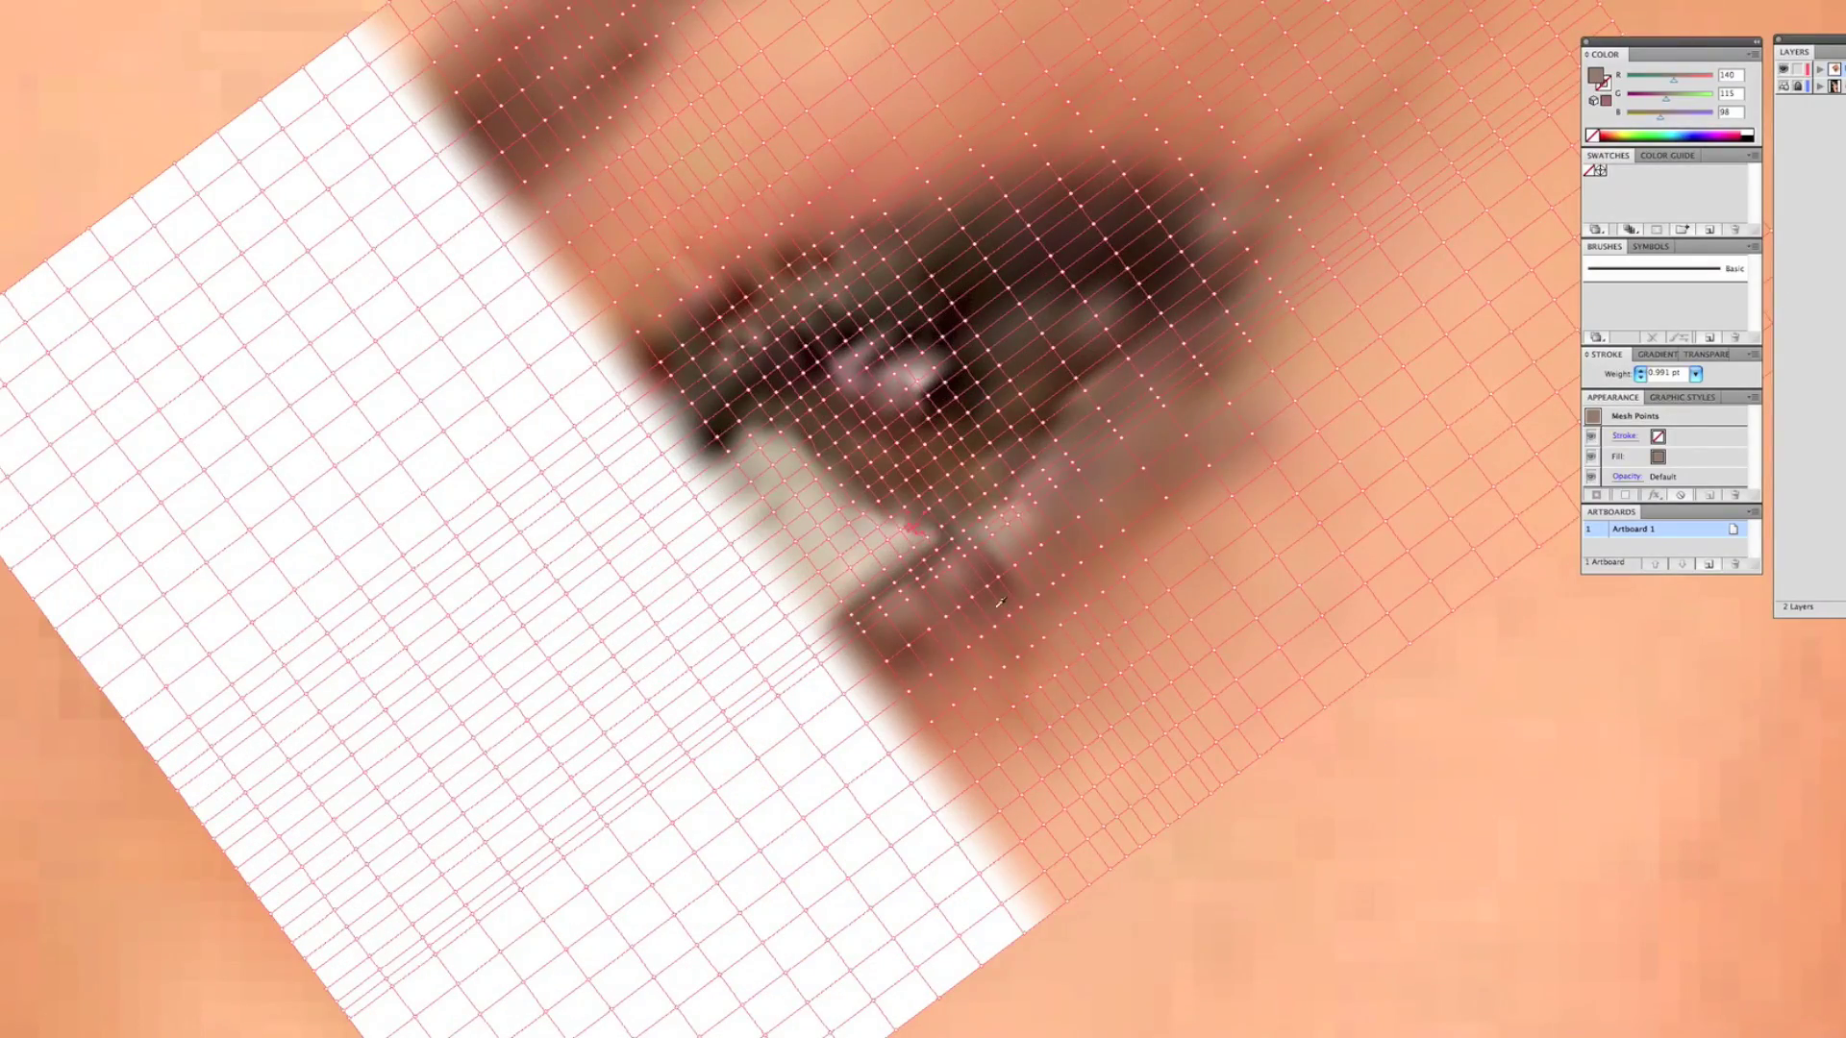
key(a)
click(902, 515)
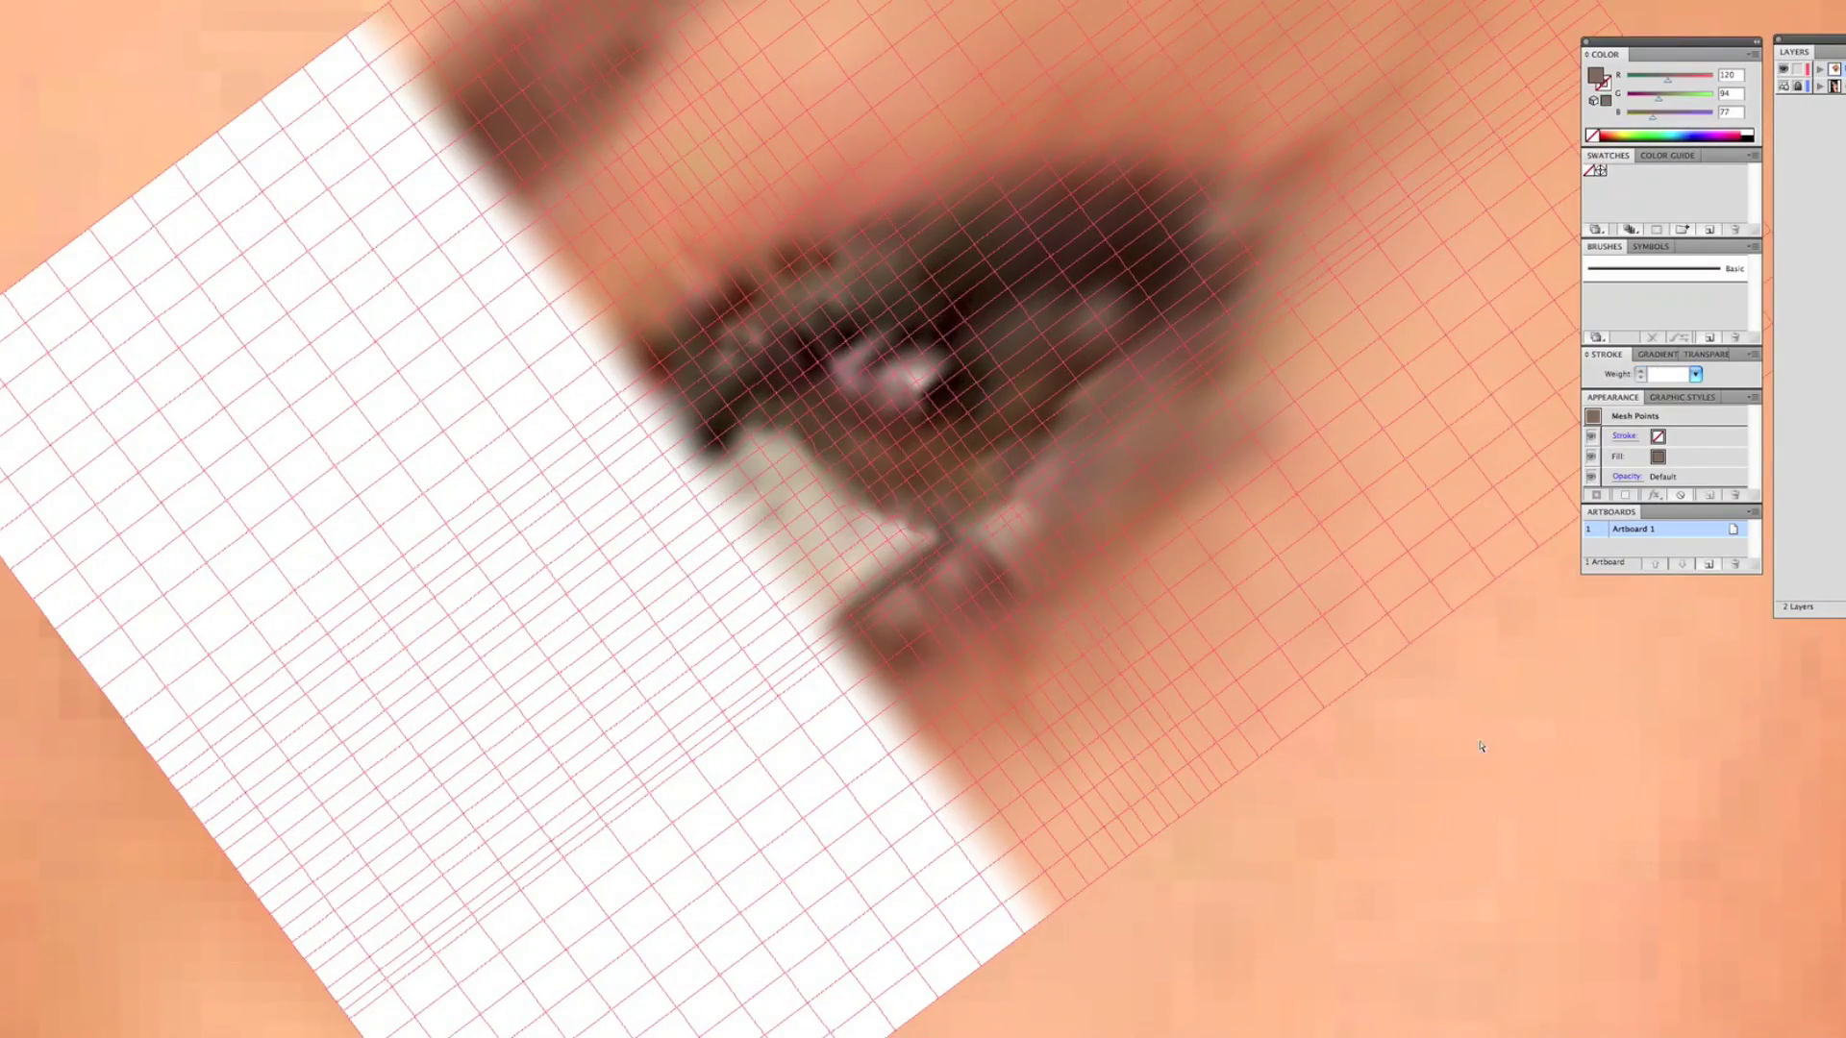
drag(912, 528, 922, 526)
click(908, 542)
key(i)
key(i)
key(a)
Step: Recolor the mesh points along the lower iris rim next to the white of the eye with sampled brown tones
click(951, 539)
key(i)
key(a)
click(901, 525)
click(885, 517)
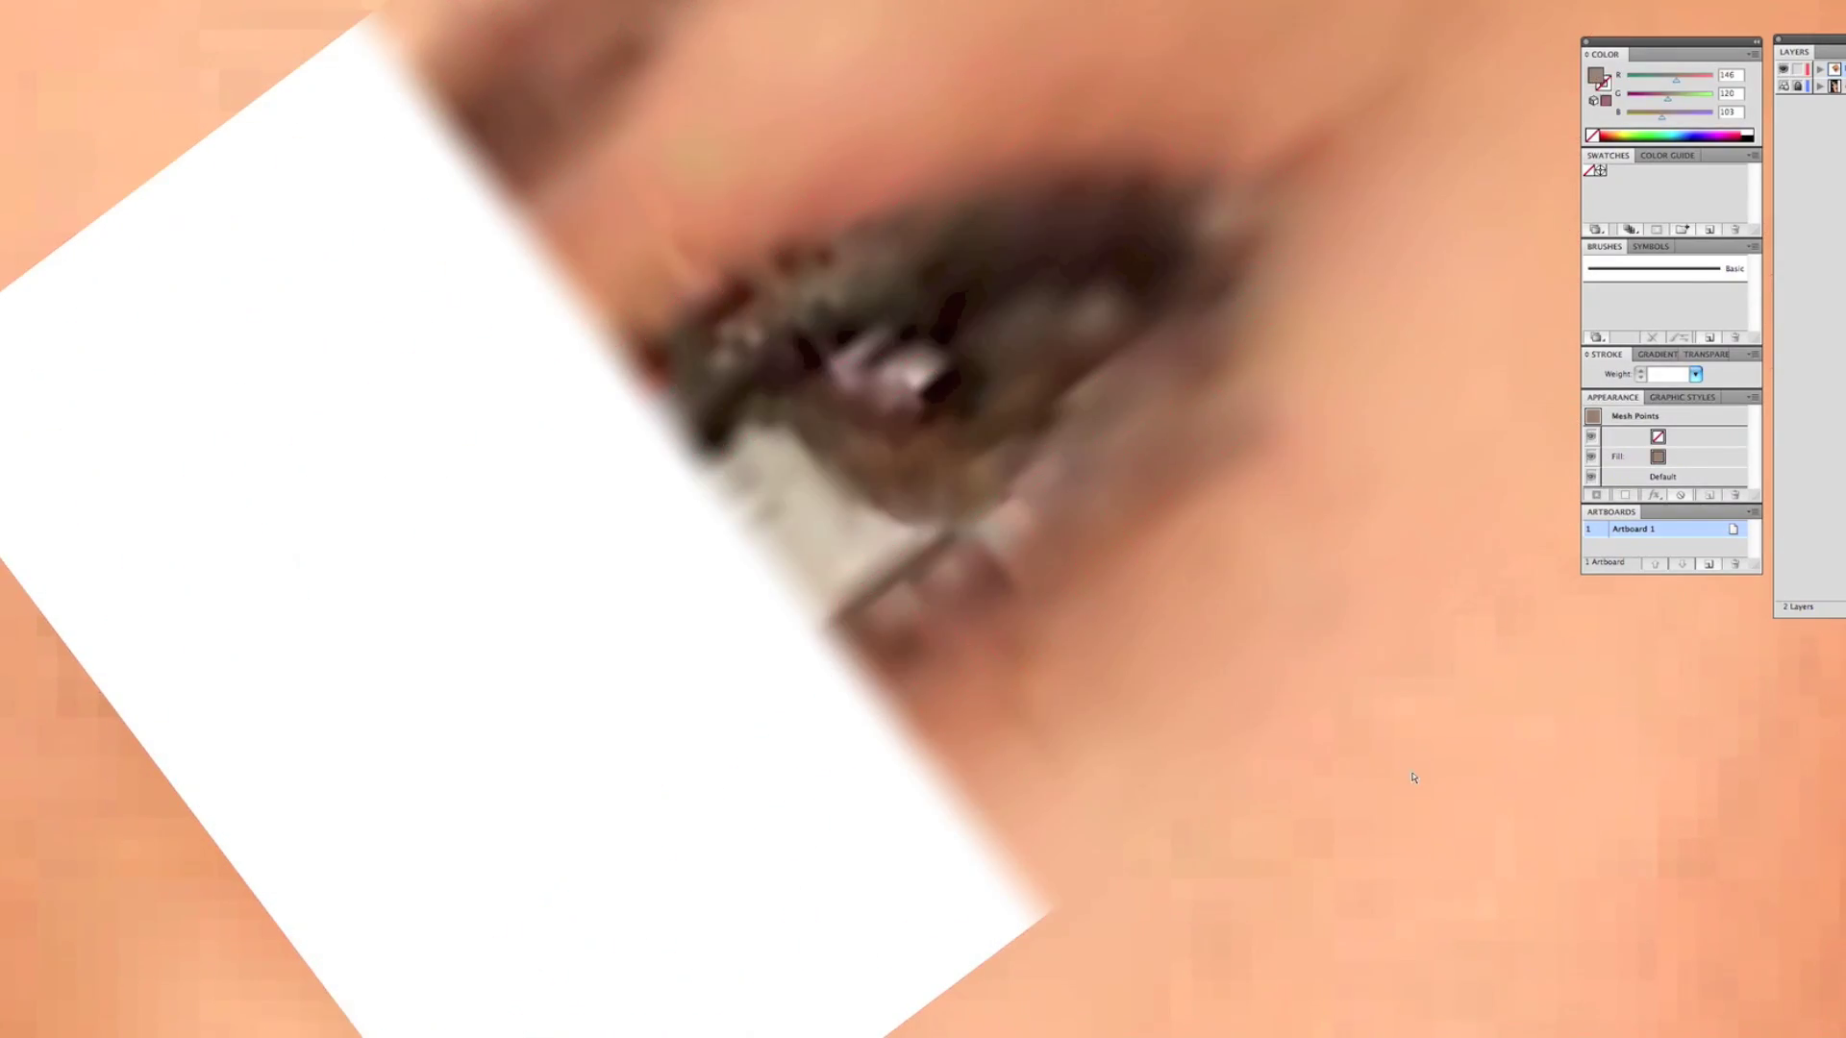
key(i)
click(874, 499)
key(a)
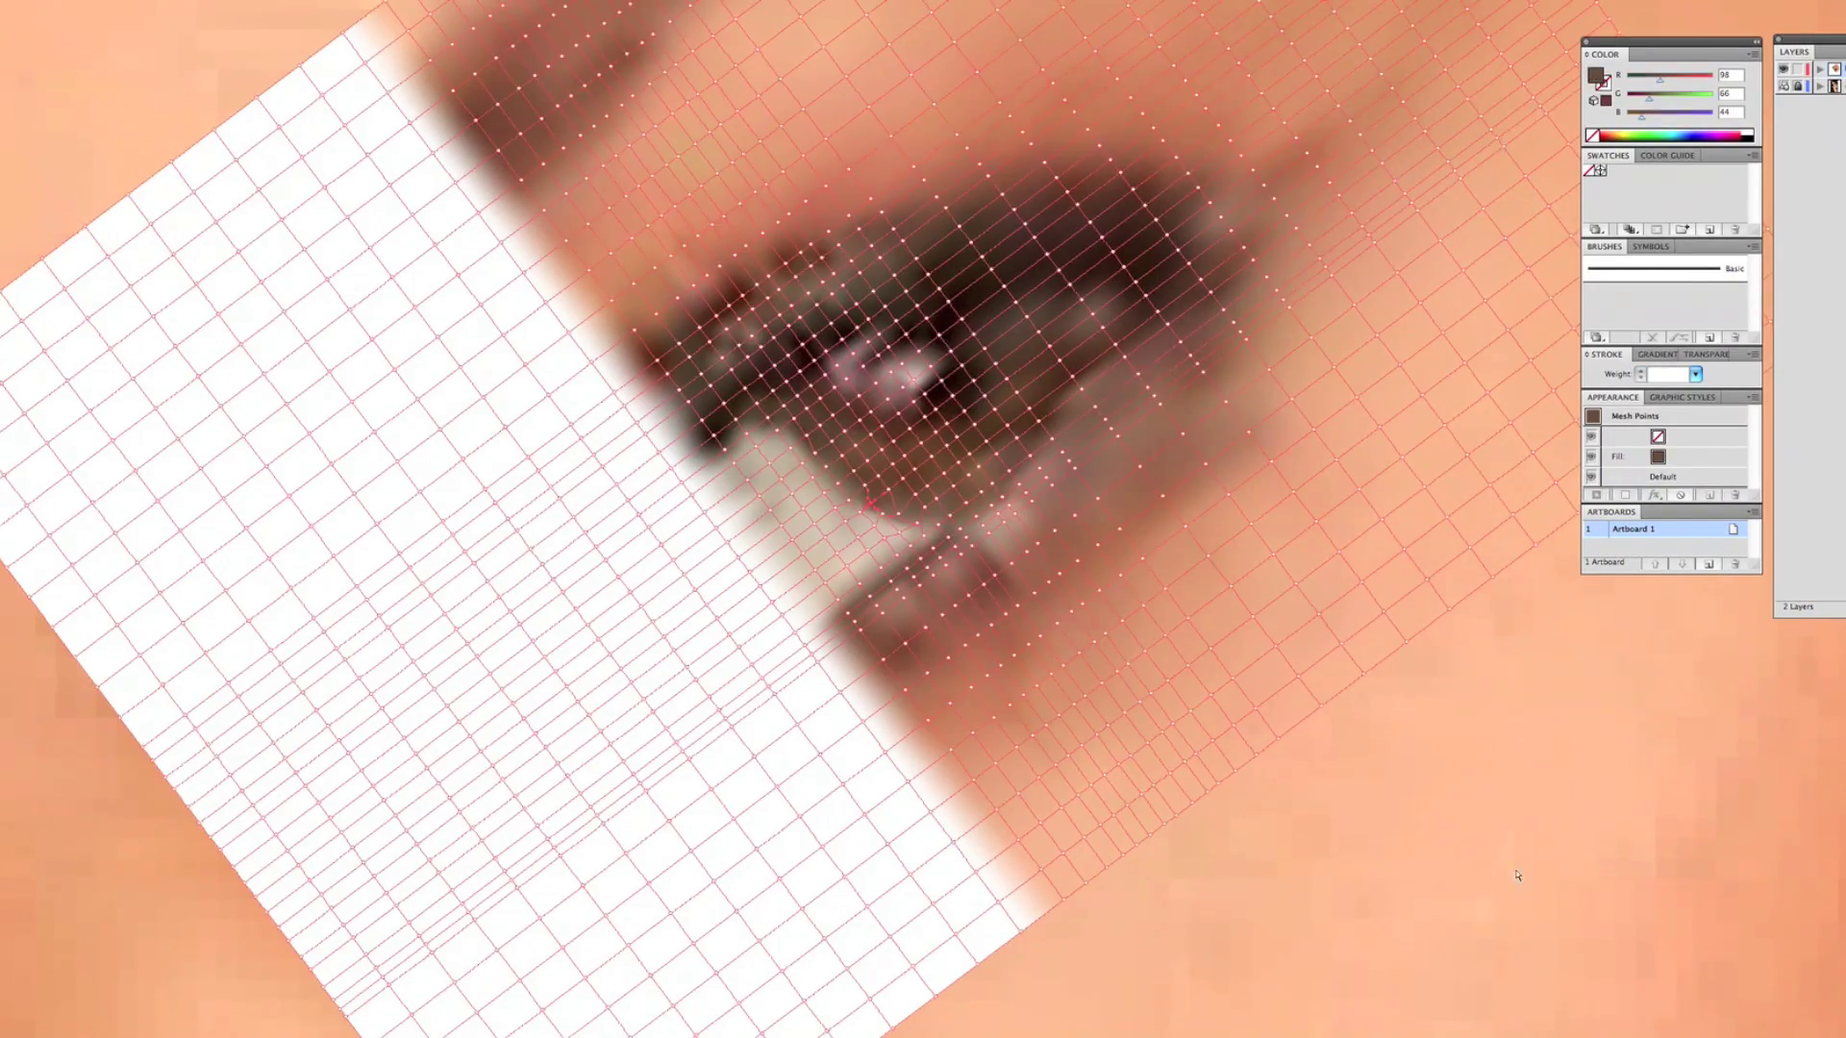
Step: Soften the transition between the iris and the white of the eye at its mesh points, and deselect the mesh
click(865, 490)
key(super+shift+a)
key(a)
click(876, 488)
click(1437, 812)
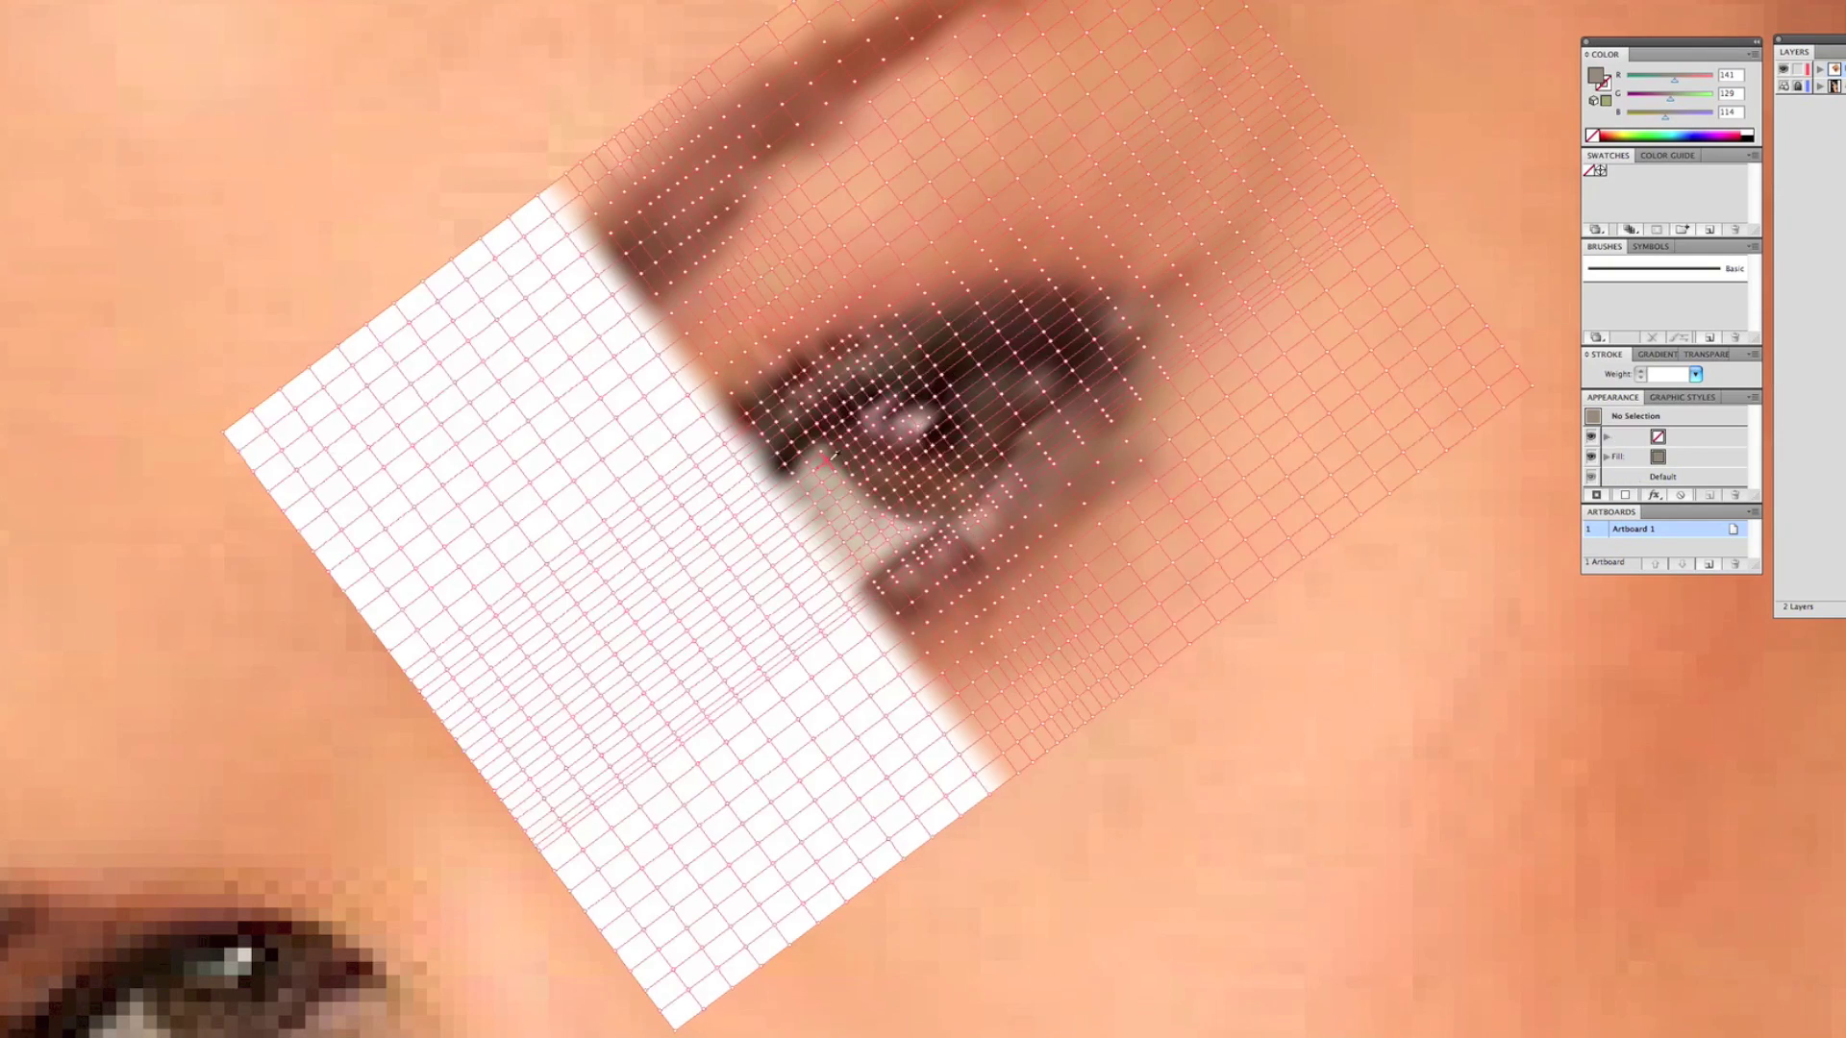
click(875, 523)
key(super+shift+a)
key(i)
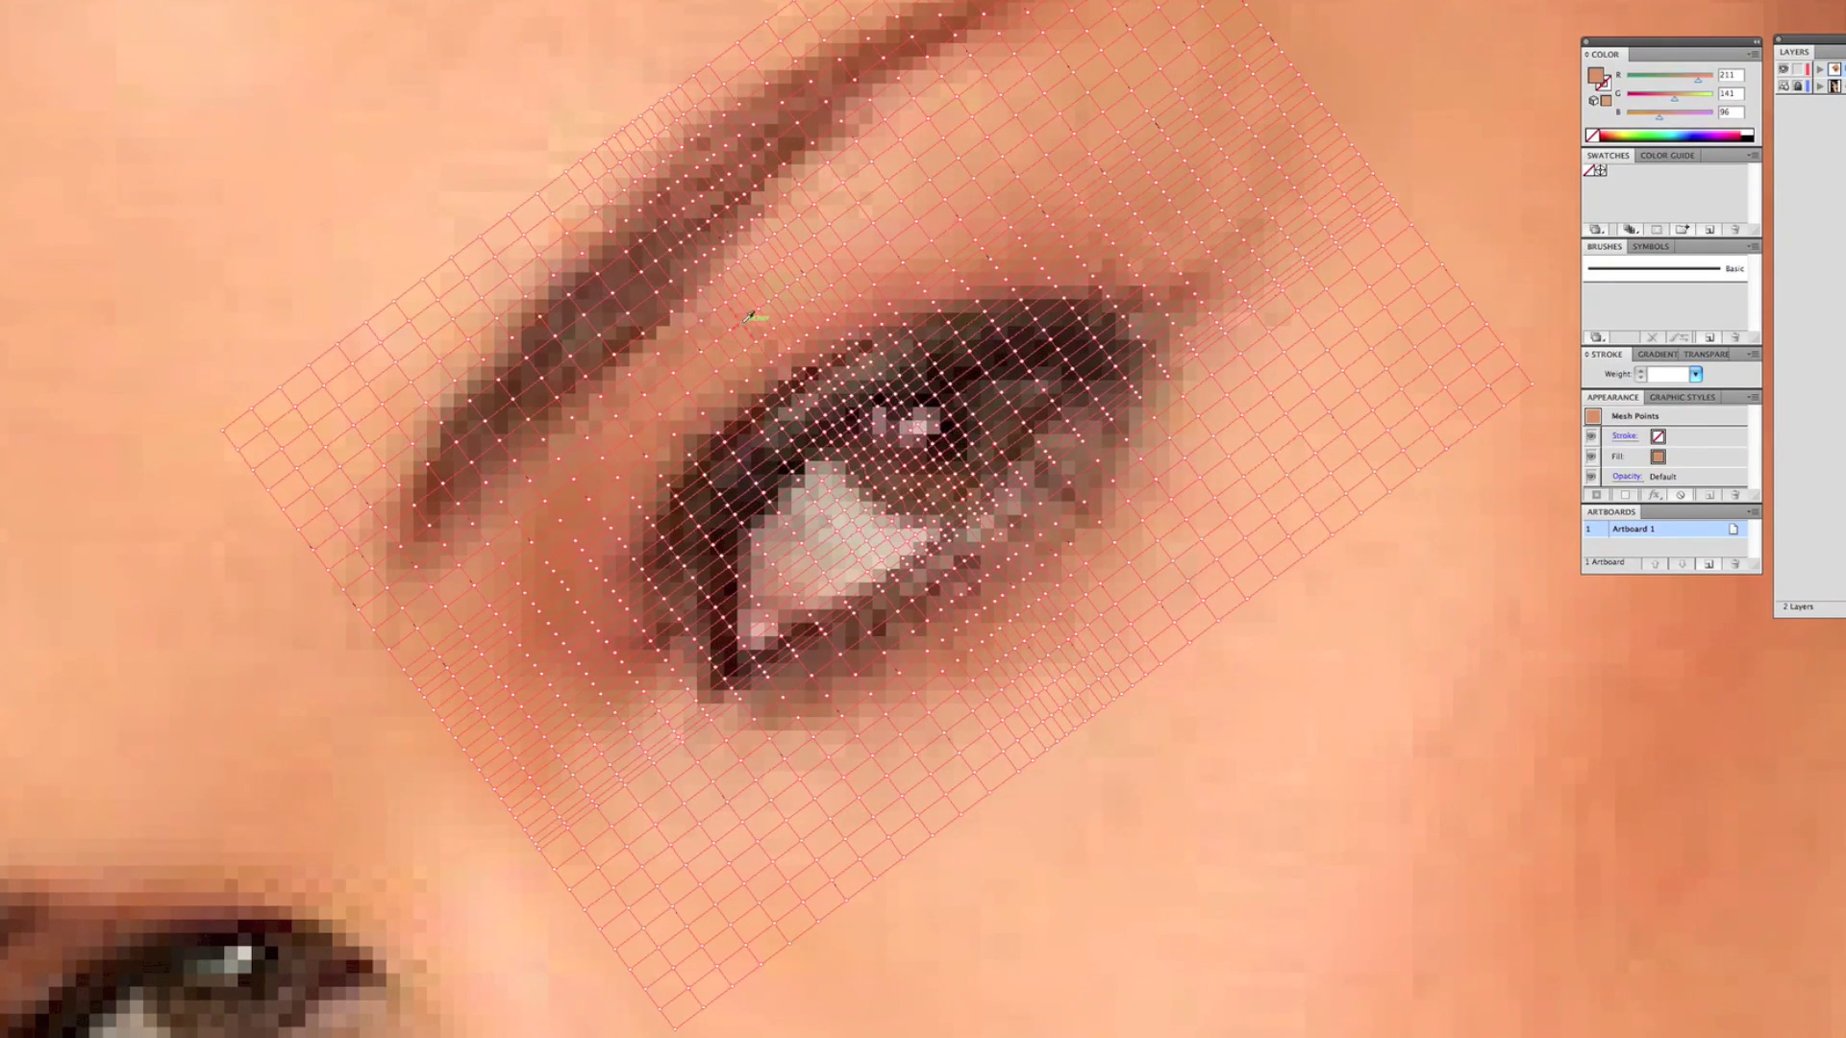
Step: Color the mesh points from the upper eyelid through the eyebrow to the mesh's upper edge, and check them in preview
click(699, 255)
click(642, 177)
click(625, 157)
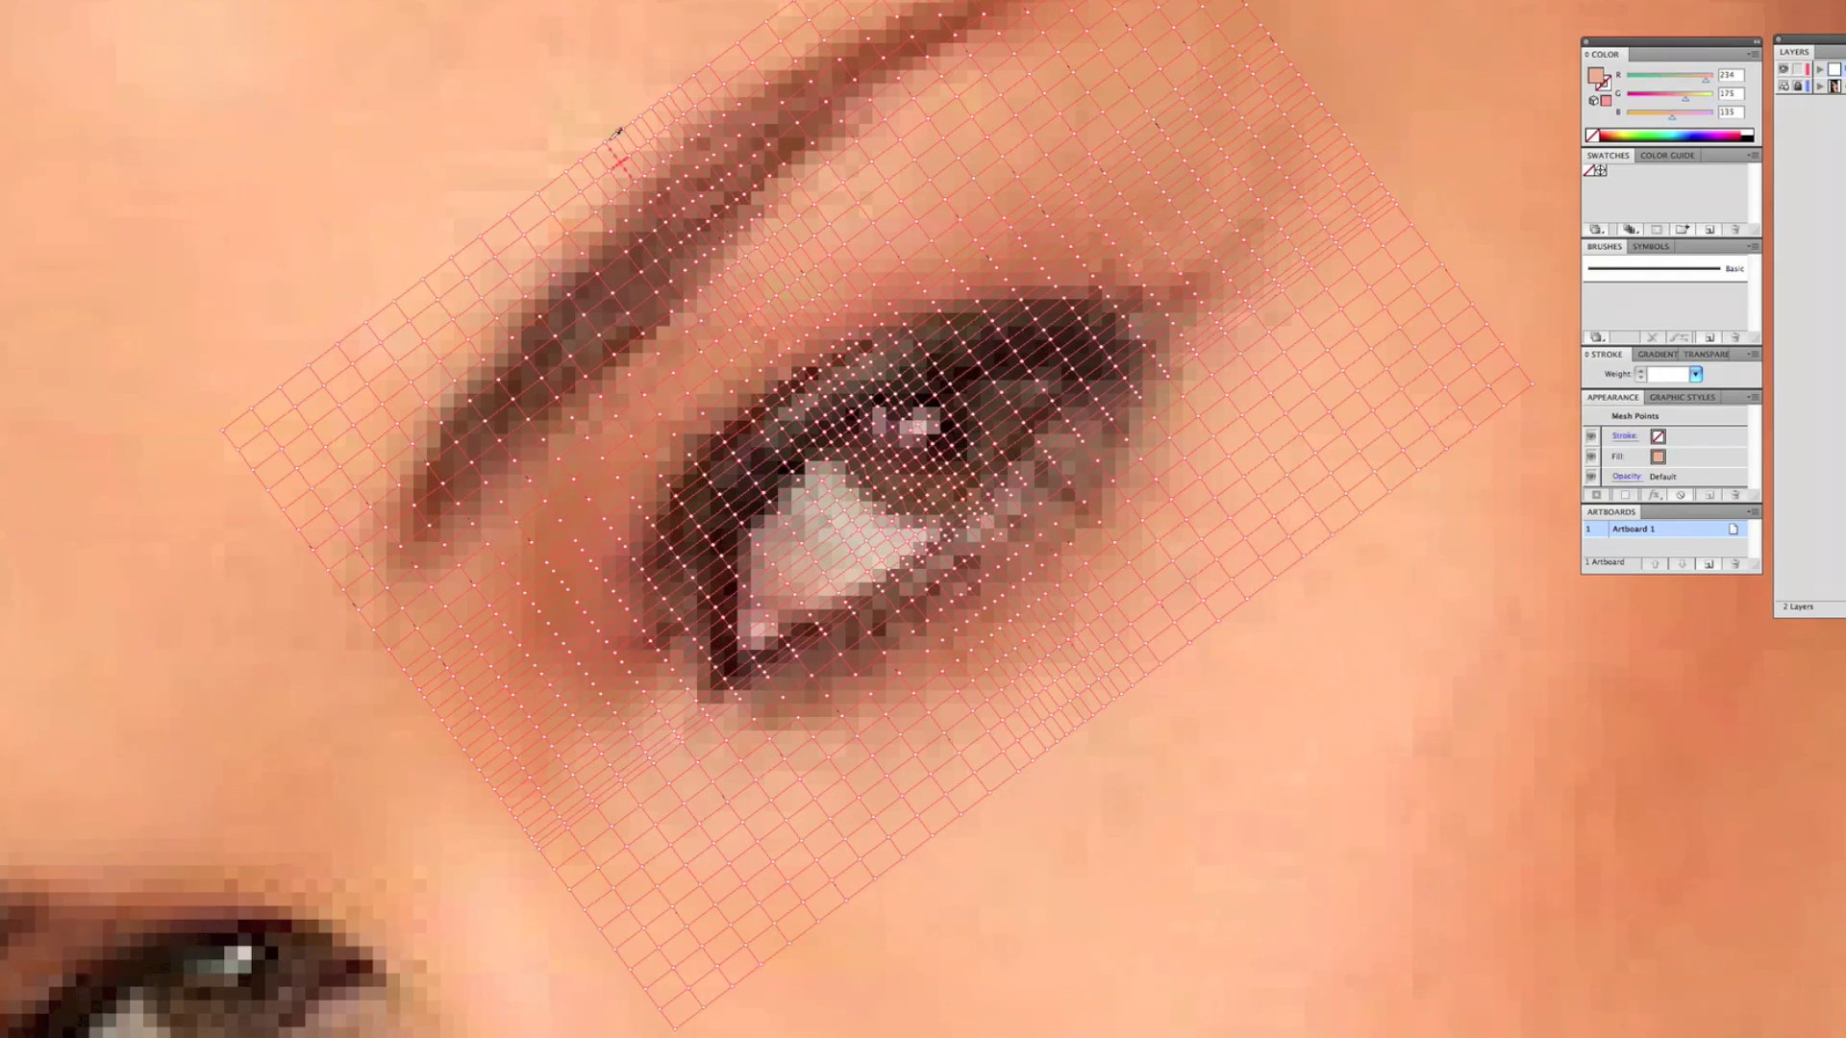
key(super+y)
click(539, 101)
super+click(357, 103)
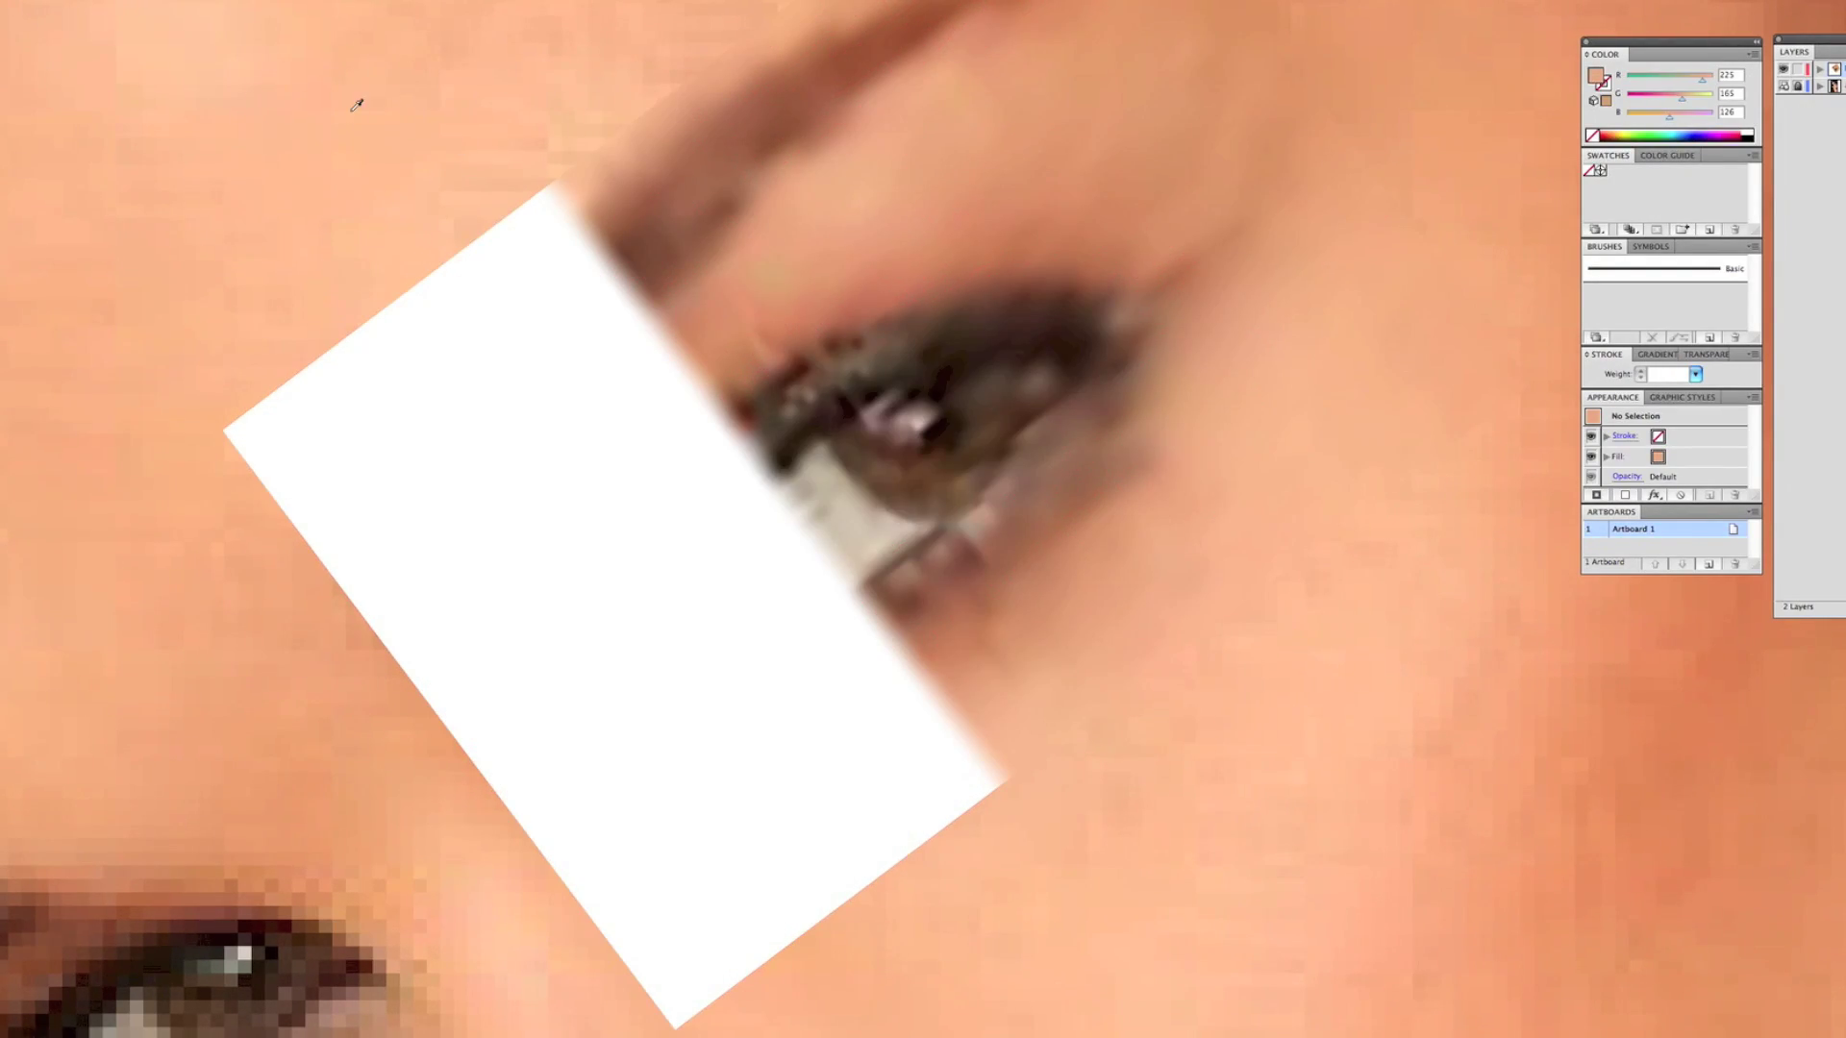
Step: Match the skin mesh points between the upper lashes and the eyebrow to the photo, and preview them over the face
super+click(773, 363)
click(721, 330)
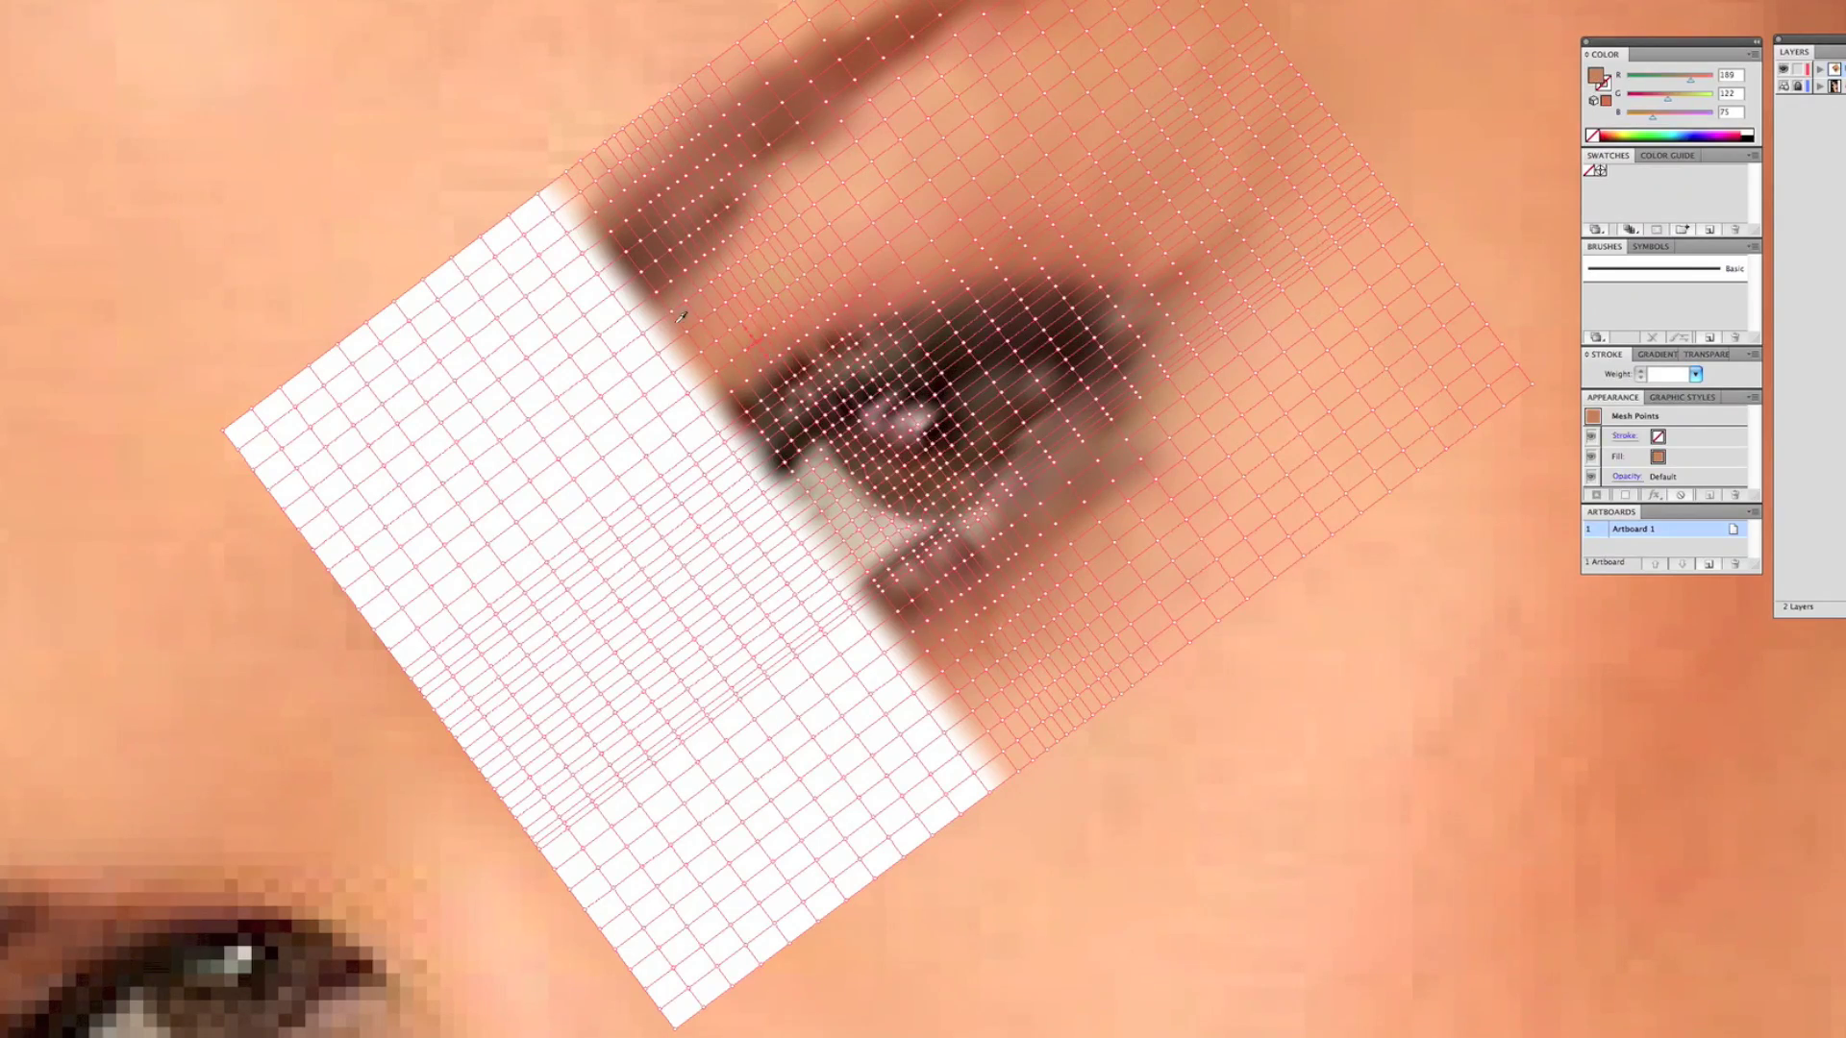
super+click(446, 155)
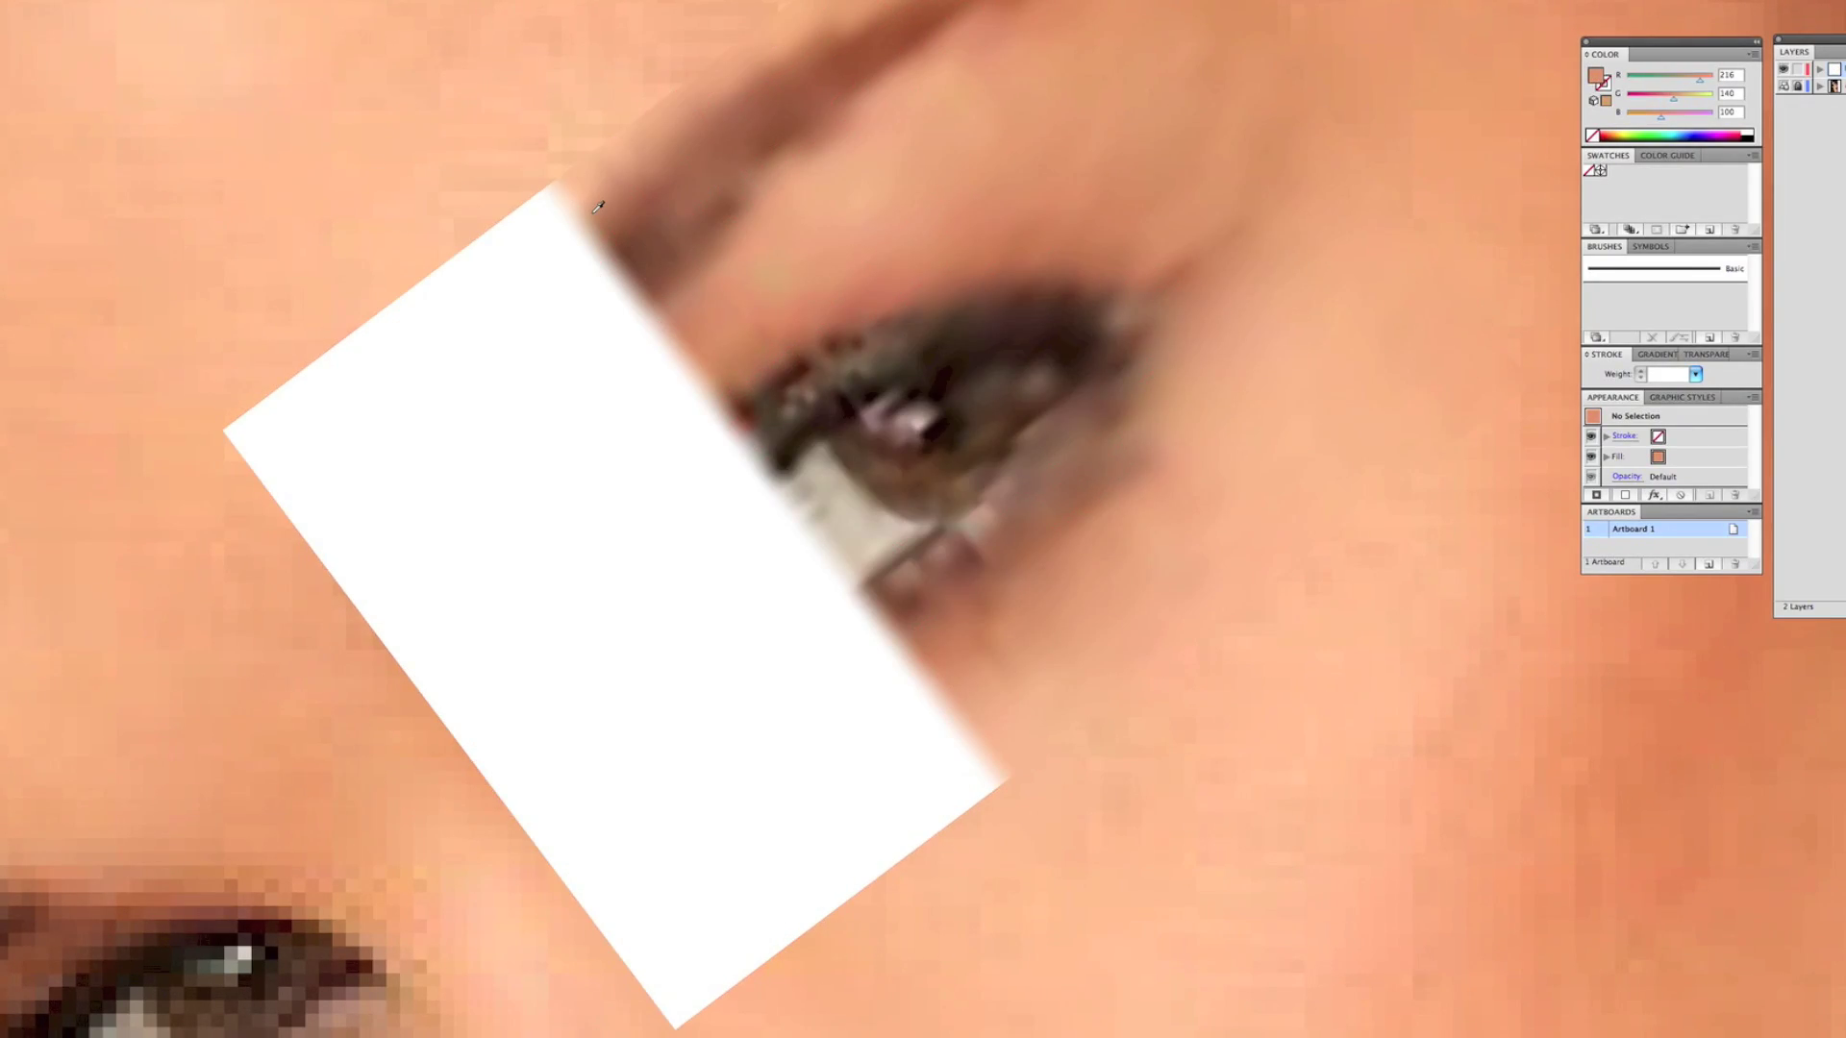
key(super+minus)
key(super+minus)
key(super+minus)
key(super+minus)
key(super+minus)
key(super+equal)
key(super+equal)
key(super+equal)
Step: Color the mesh points along the lower edge of the eyebrow with brown tones sampled from the photo
super+click(816, 372)
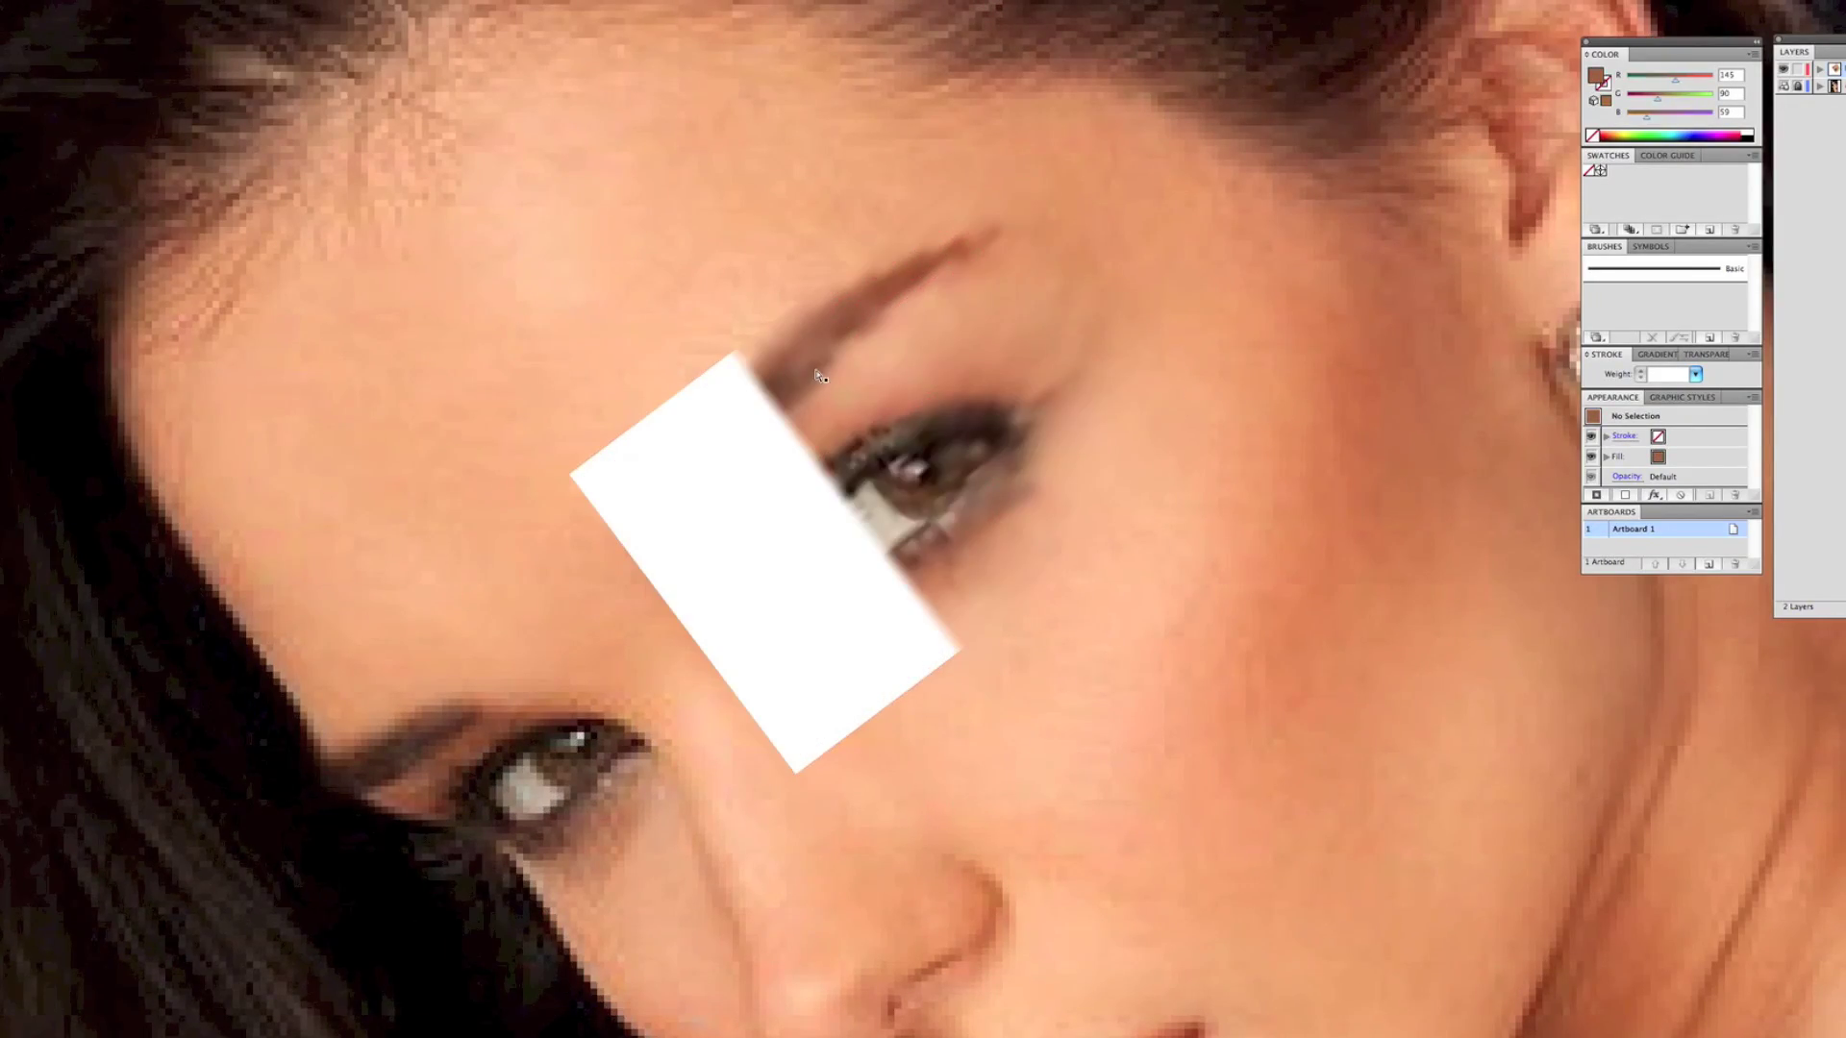
super+click(1219, 618)
super+click(870, 360)
click(870, 360)
super+click(1198, 583)
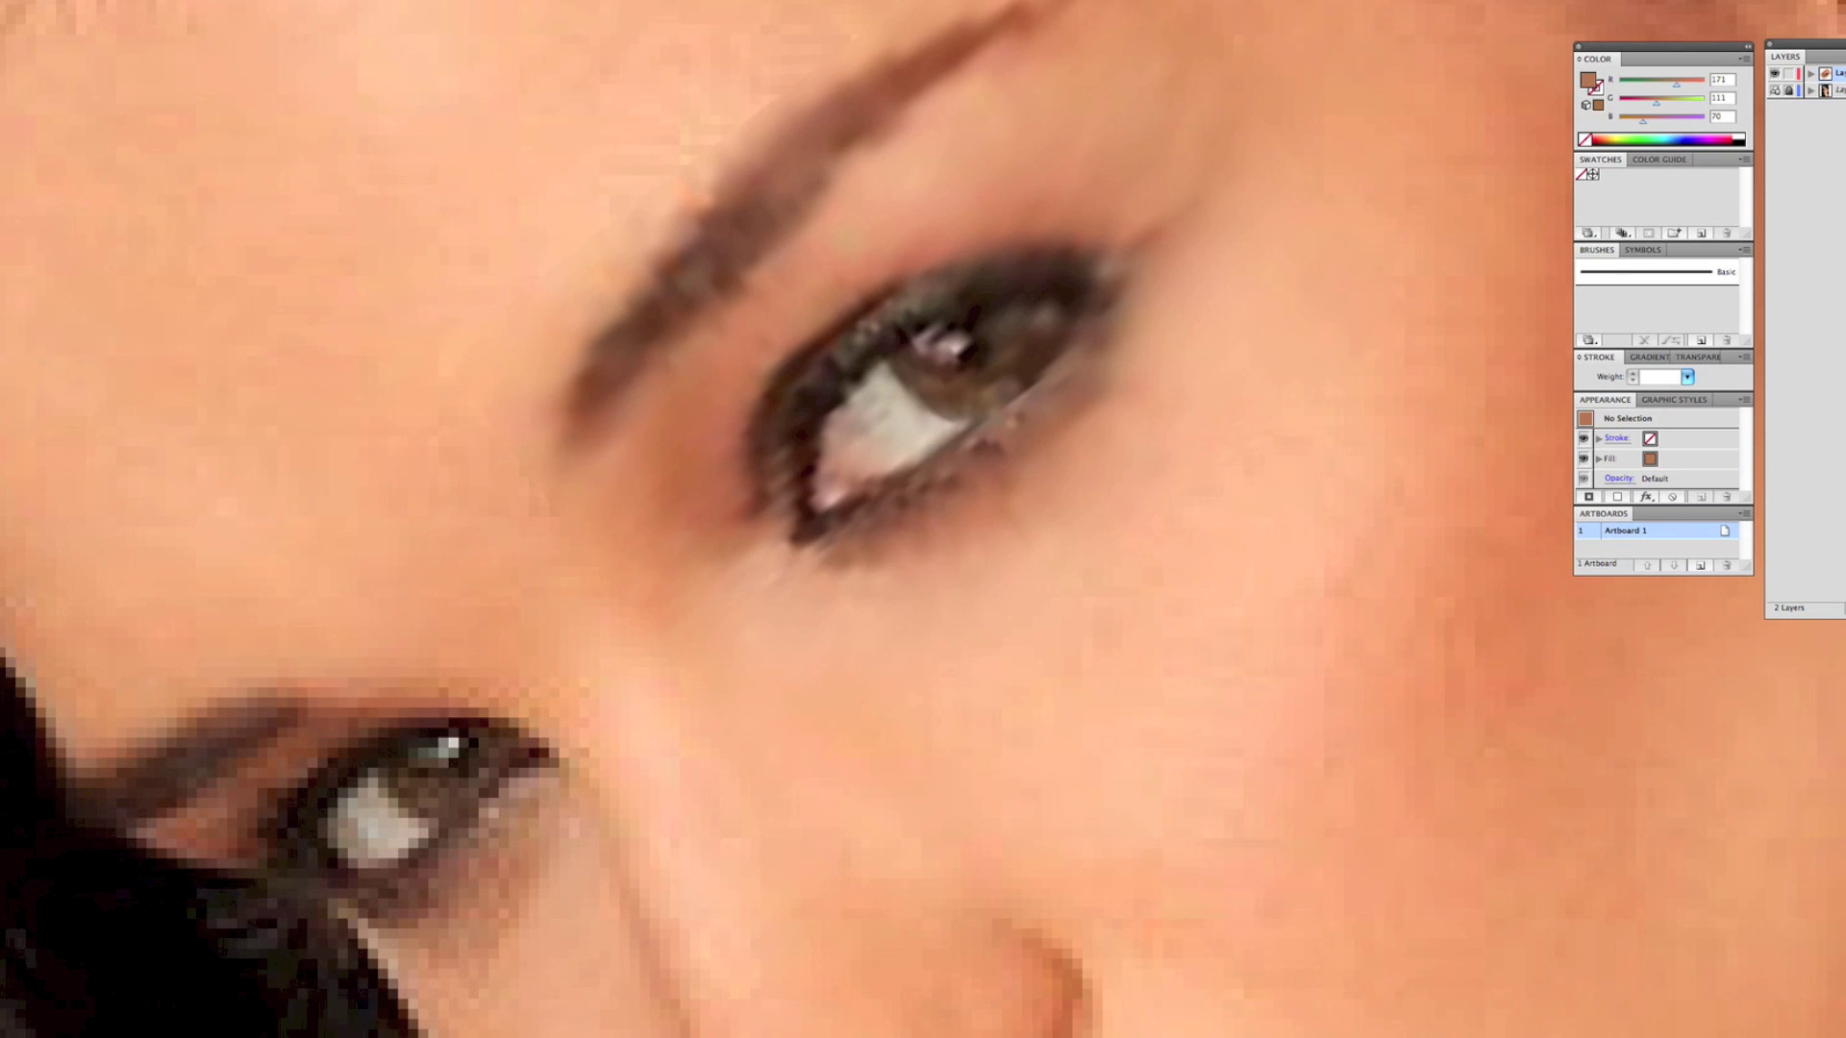
Step: Select the finished eye mesh, examine its grid within the whole portrait, and deselect it to compare the result with the photo
click(817, 285)
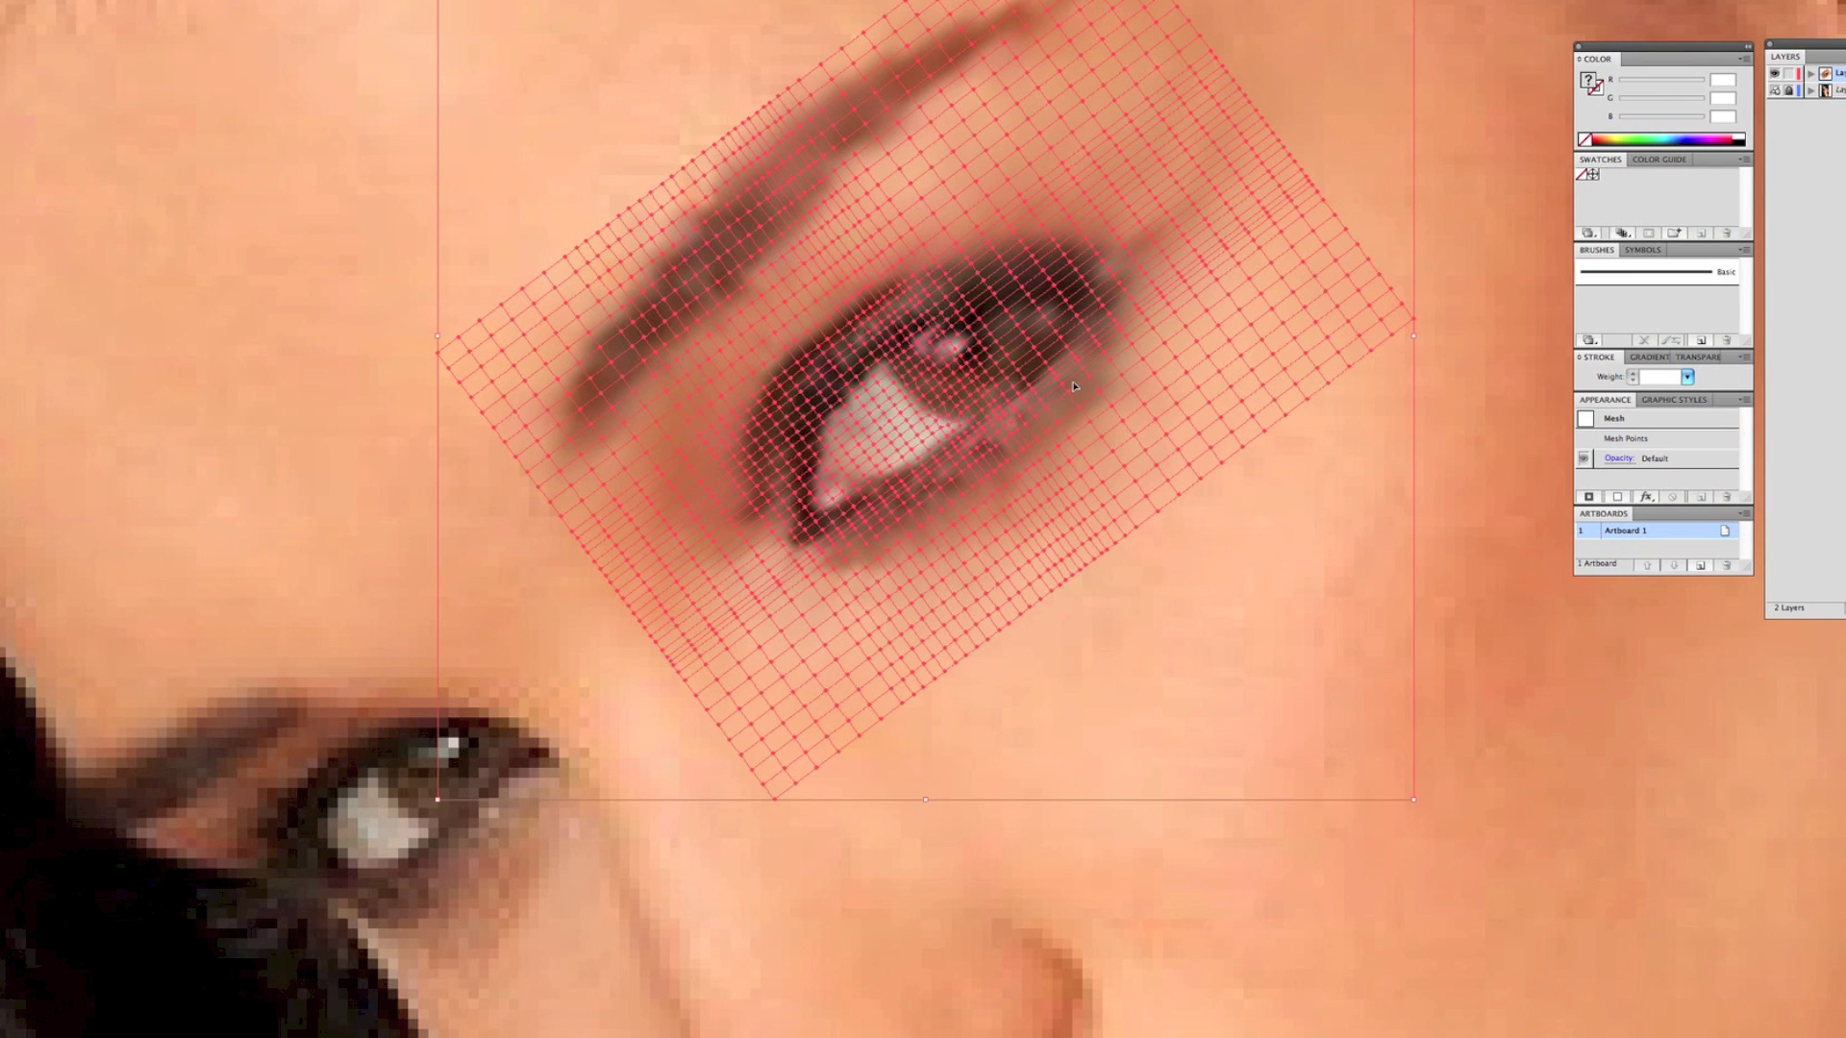
key(a)
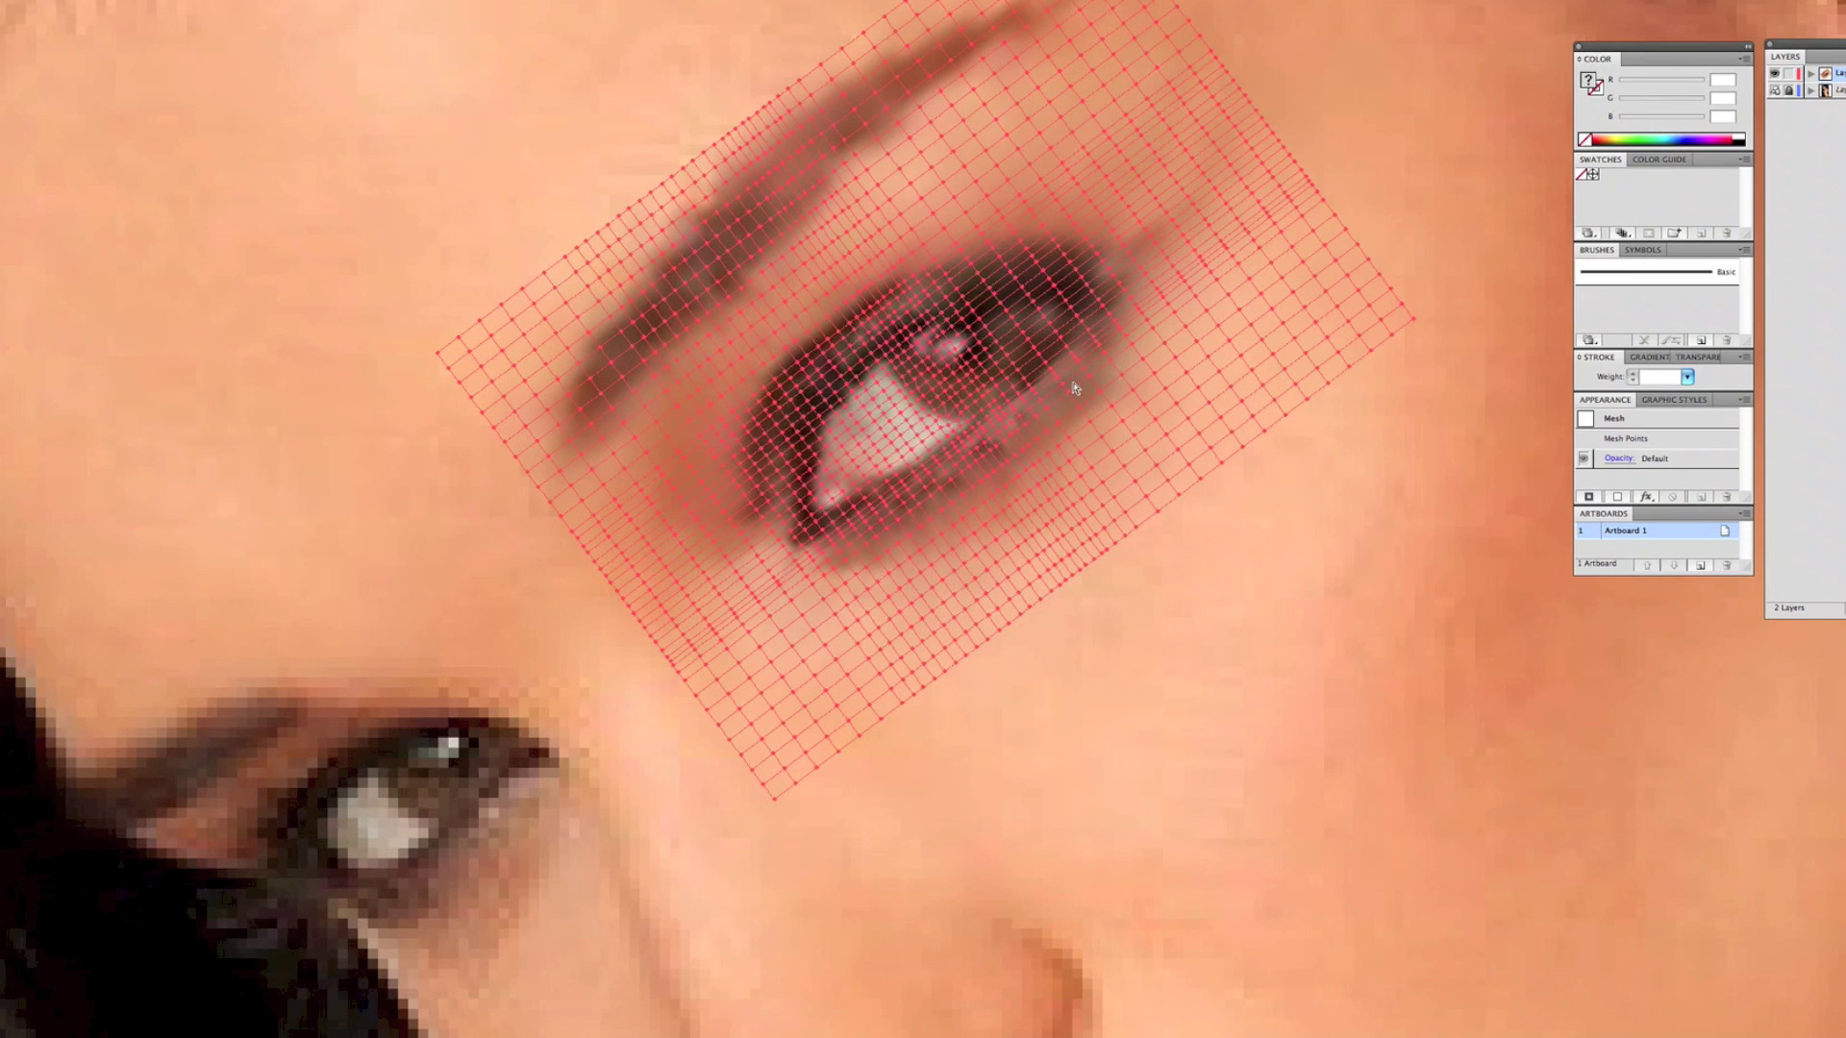
key(super+minus)
key(super+minus)
key(super+minus)
key(super+minus)
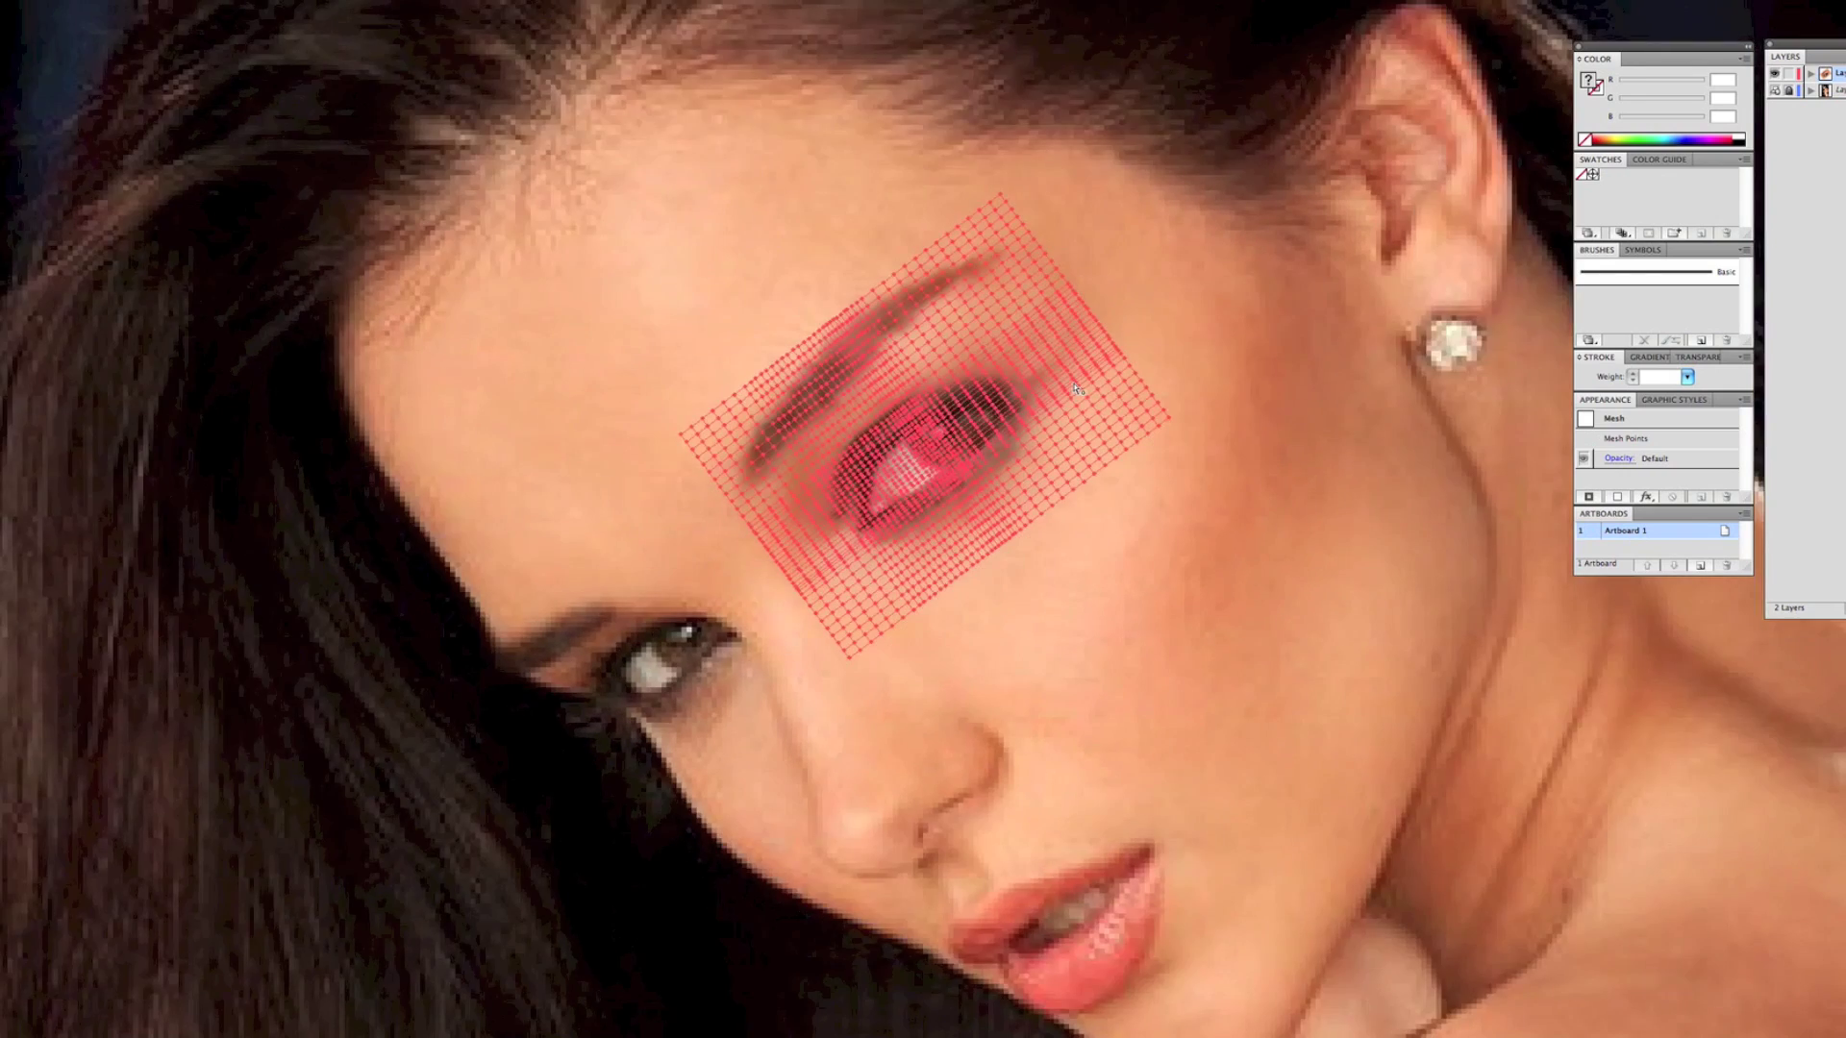
key(super+minus)
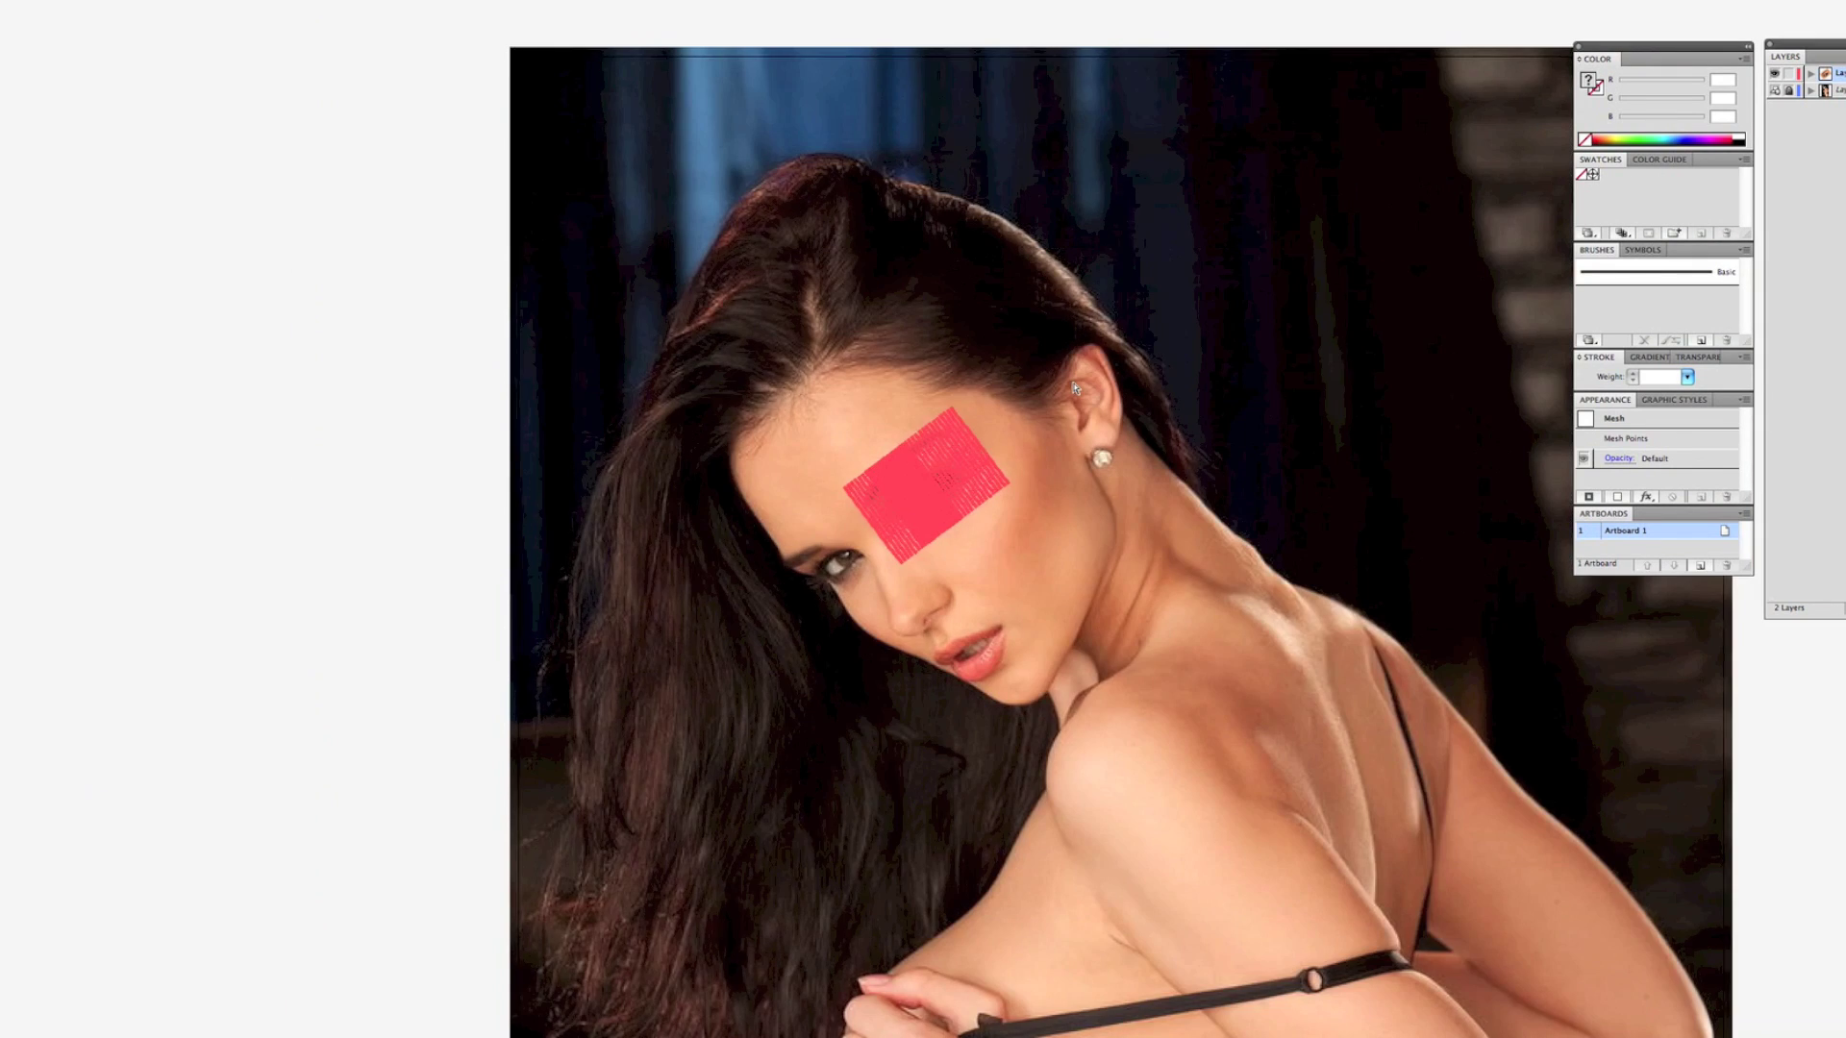
key(super+minus)
key(v)
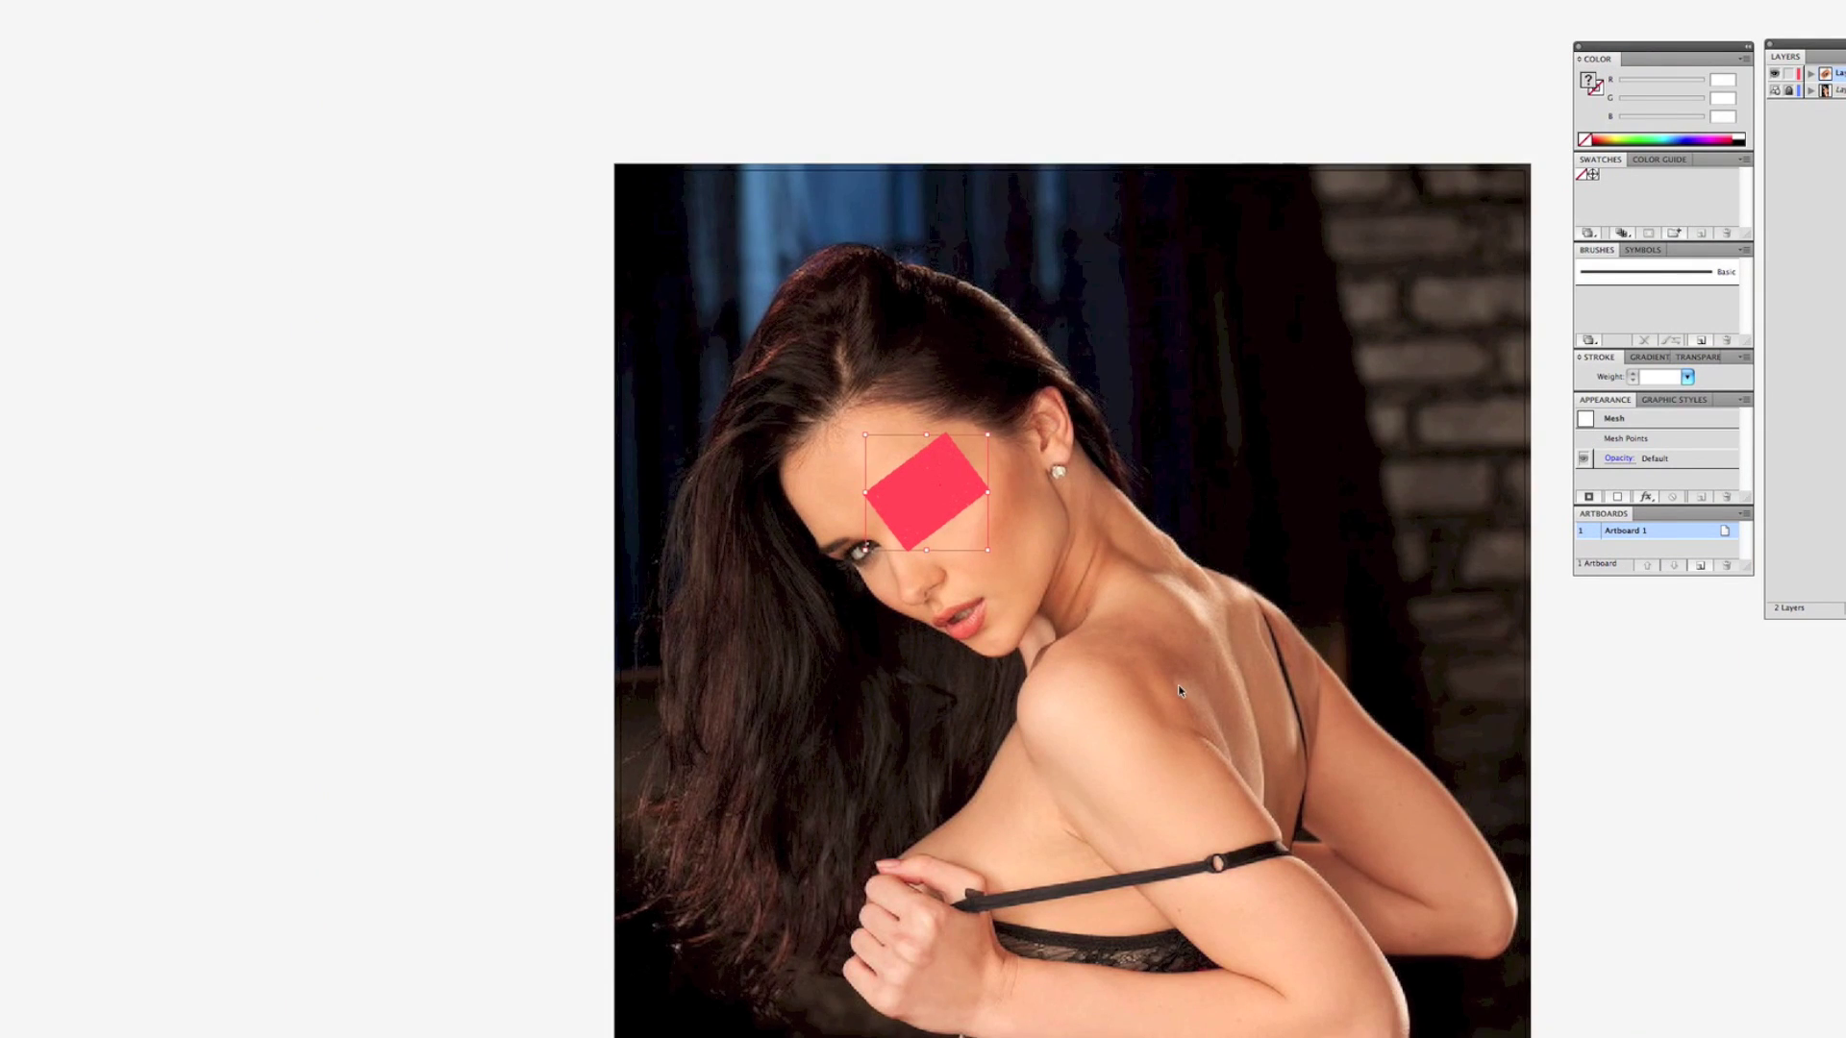
scroll(1182, 673, down, 10)
scroll(1179, 690, up, 8)
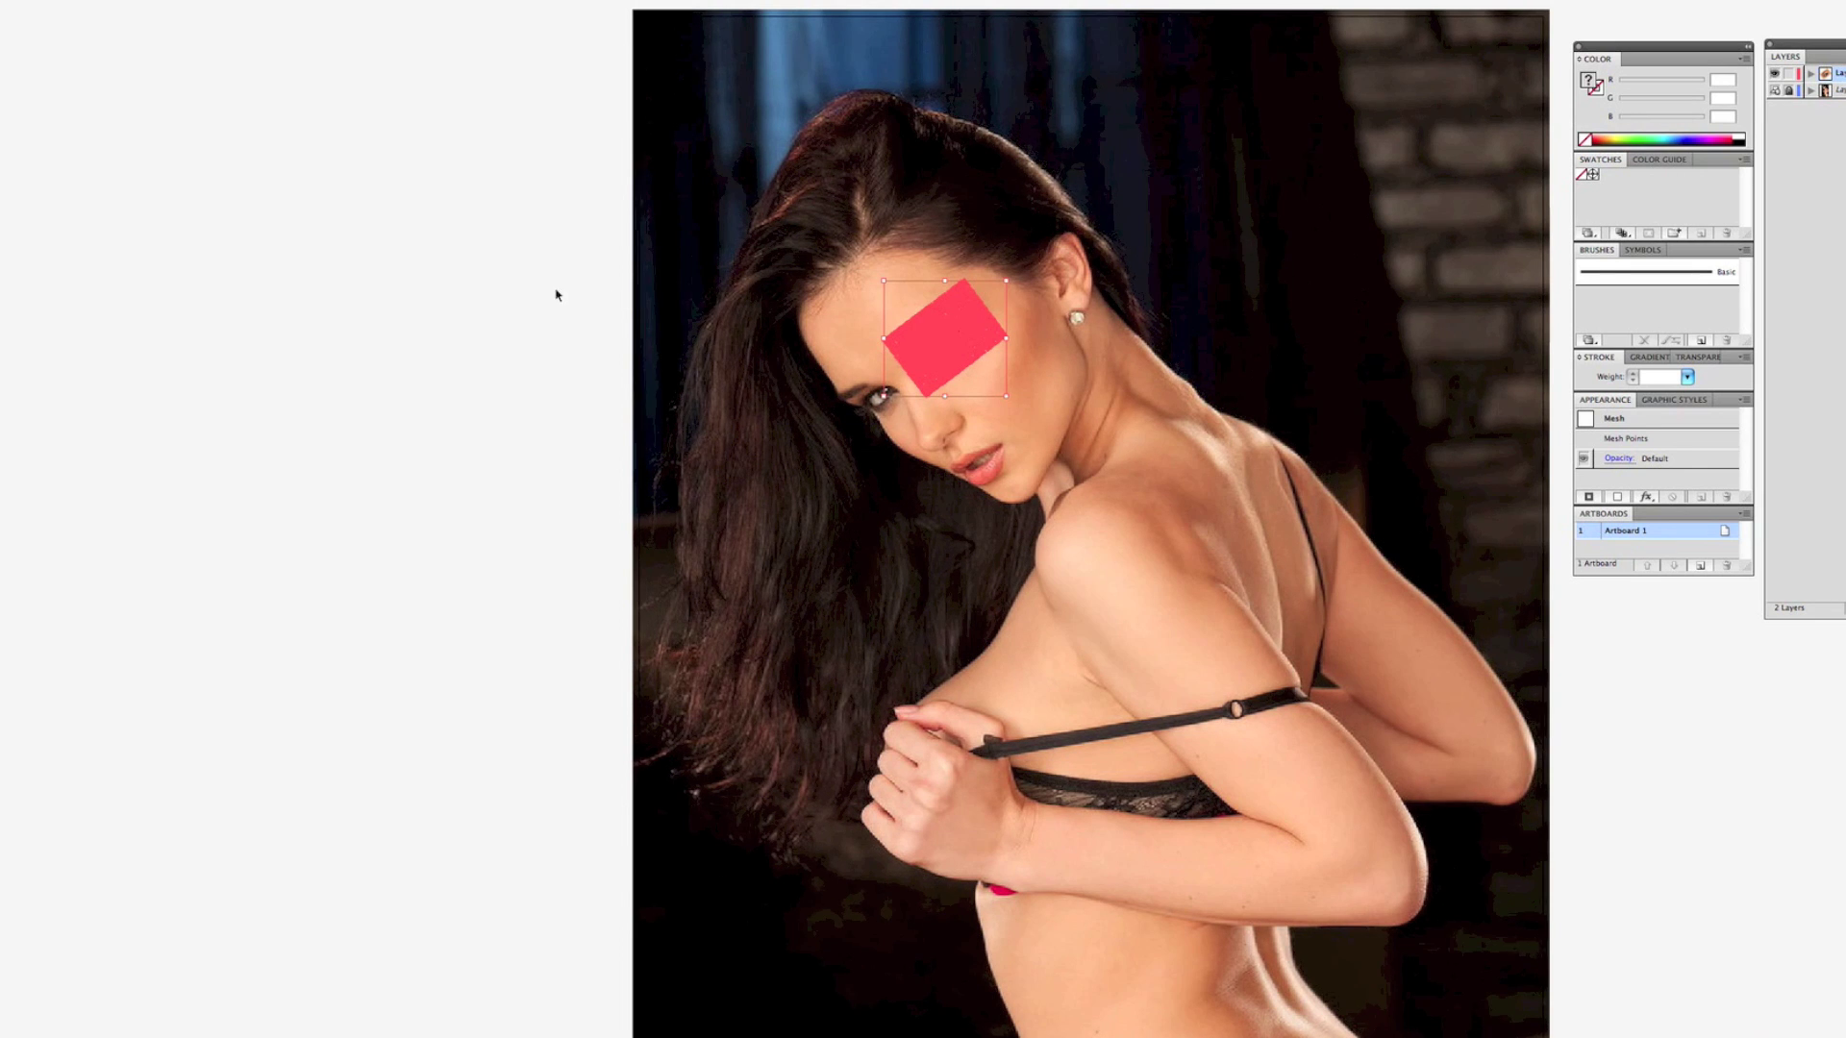
key(Delete)
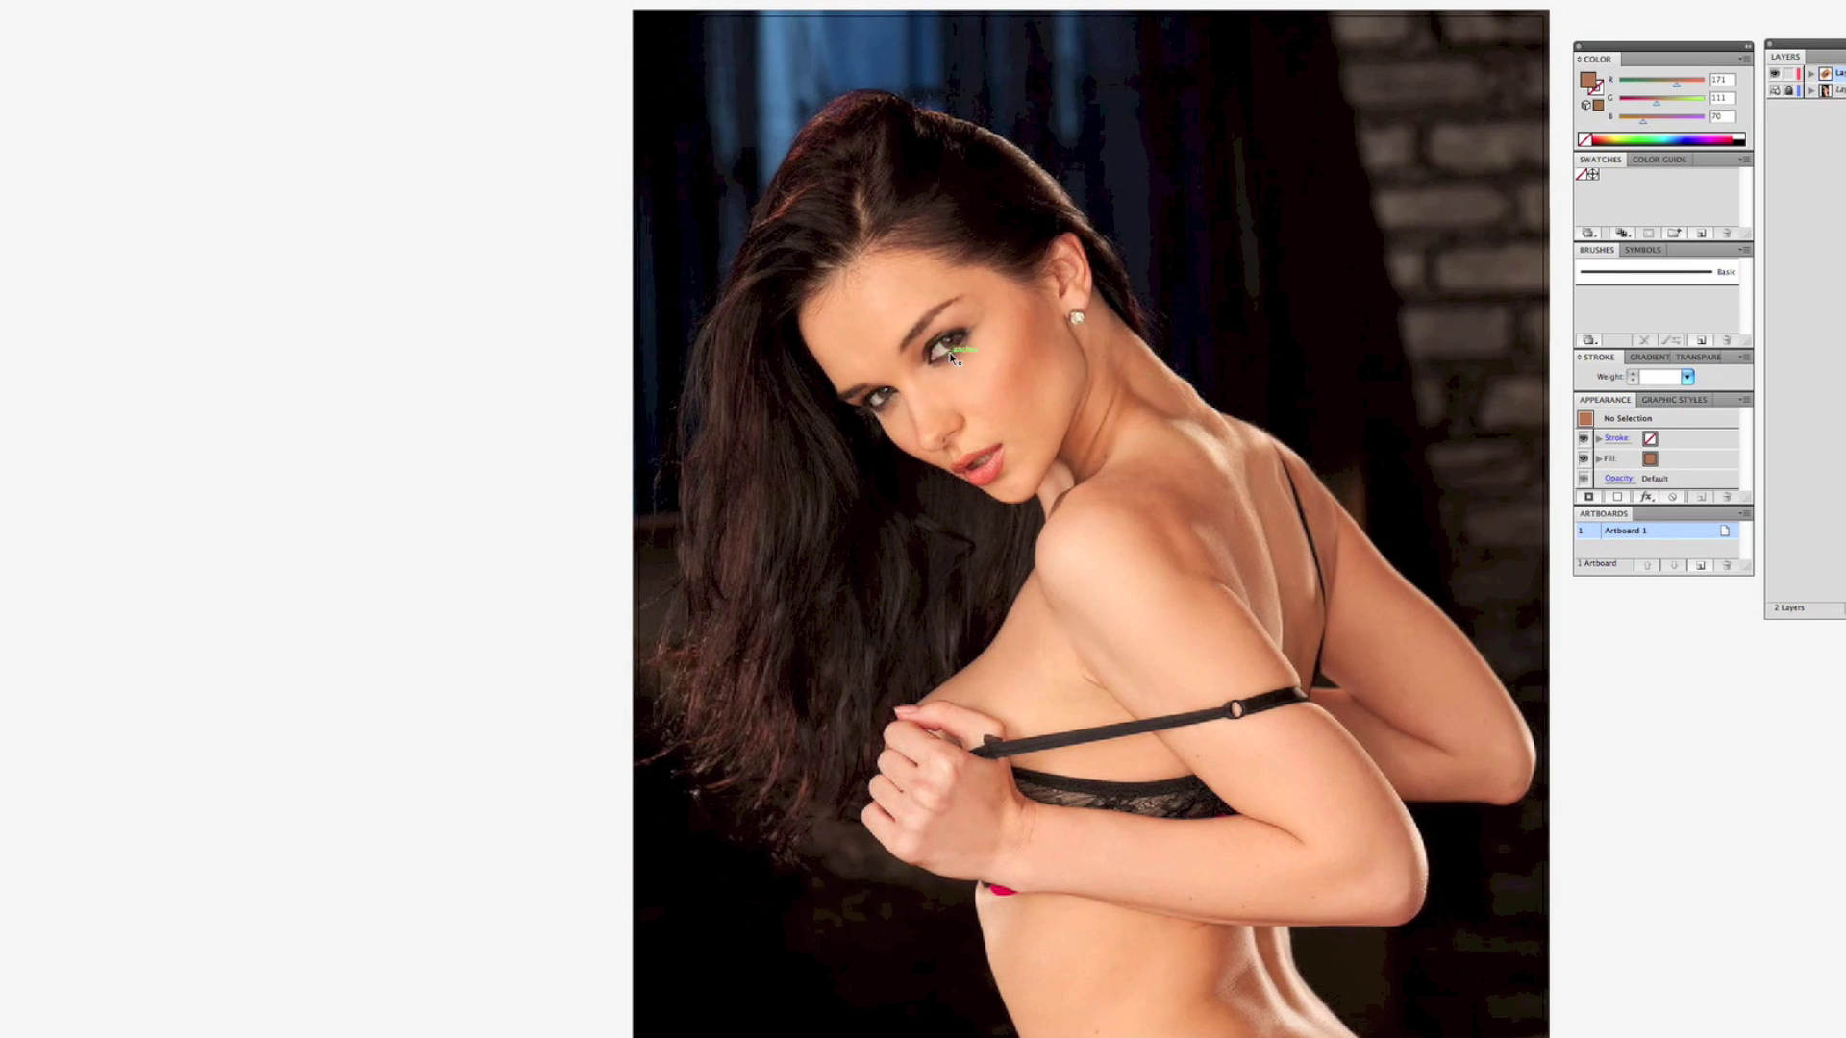
Step: Move the finished eye mesh onto the empty canvas beside the portrait, inspect it on its own, and undo the move
key(super+z)
key(Delete)
drag(964, 361, 381, 293)
scroll(528, 338, left, 5)
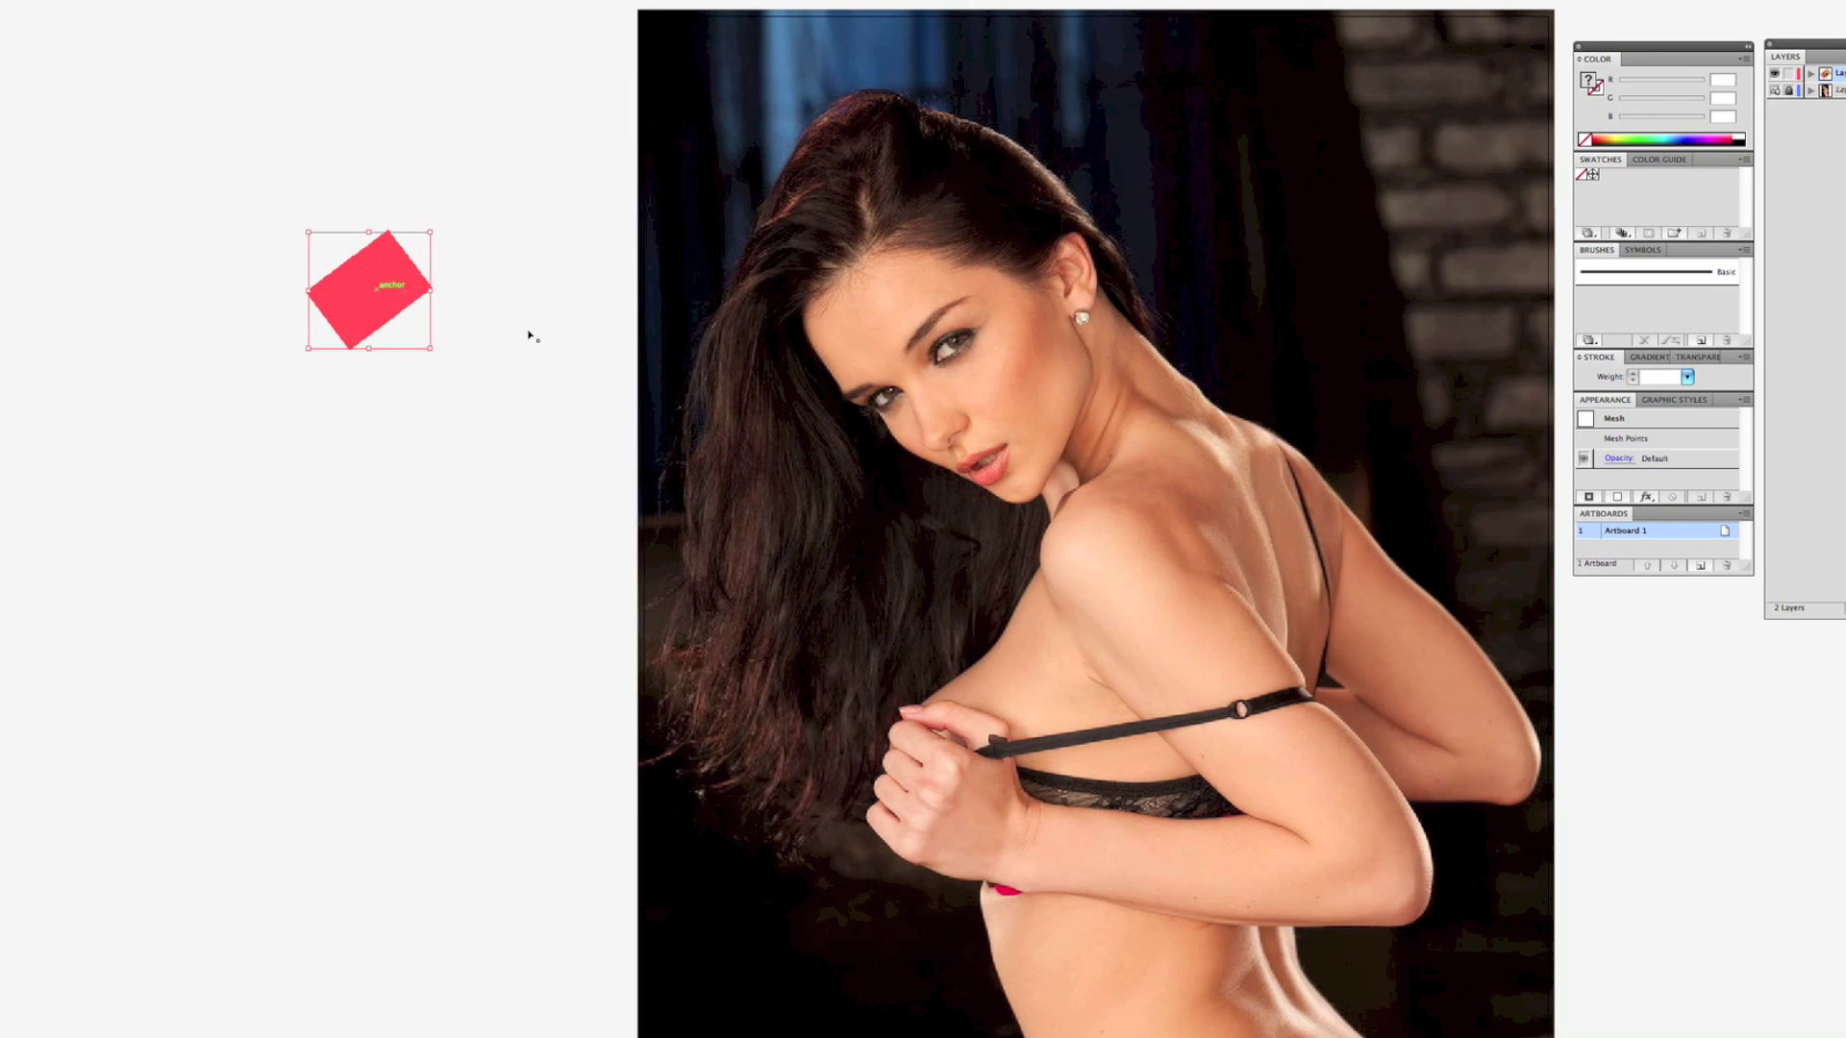
scroll(543, 256, left, 3)
click(558, 257)
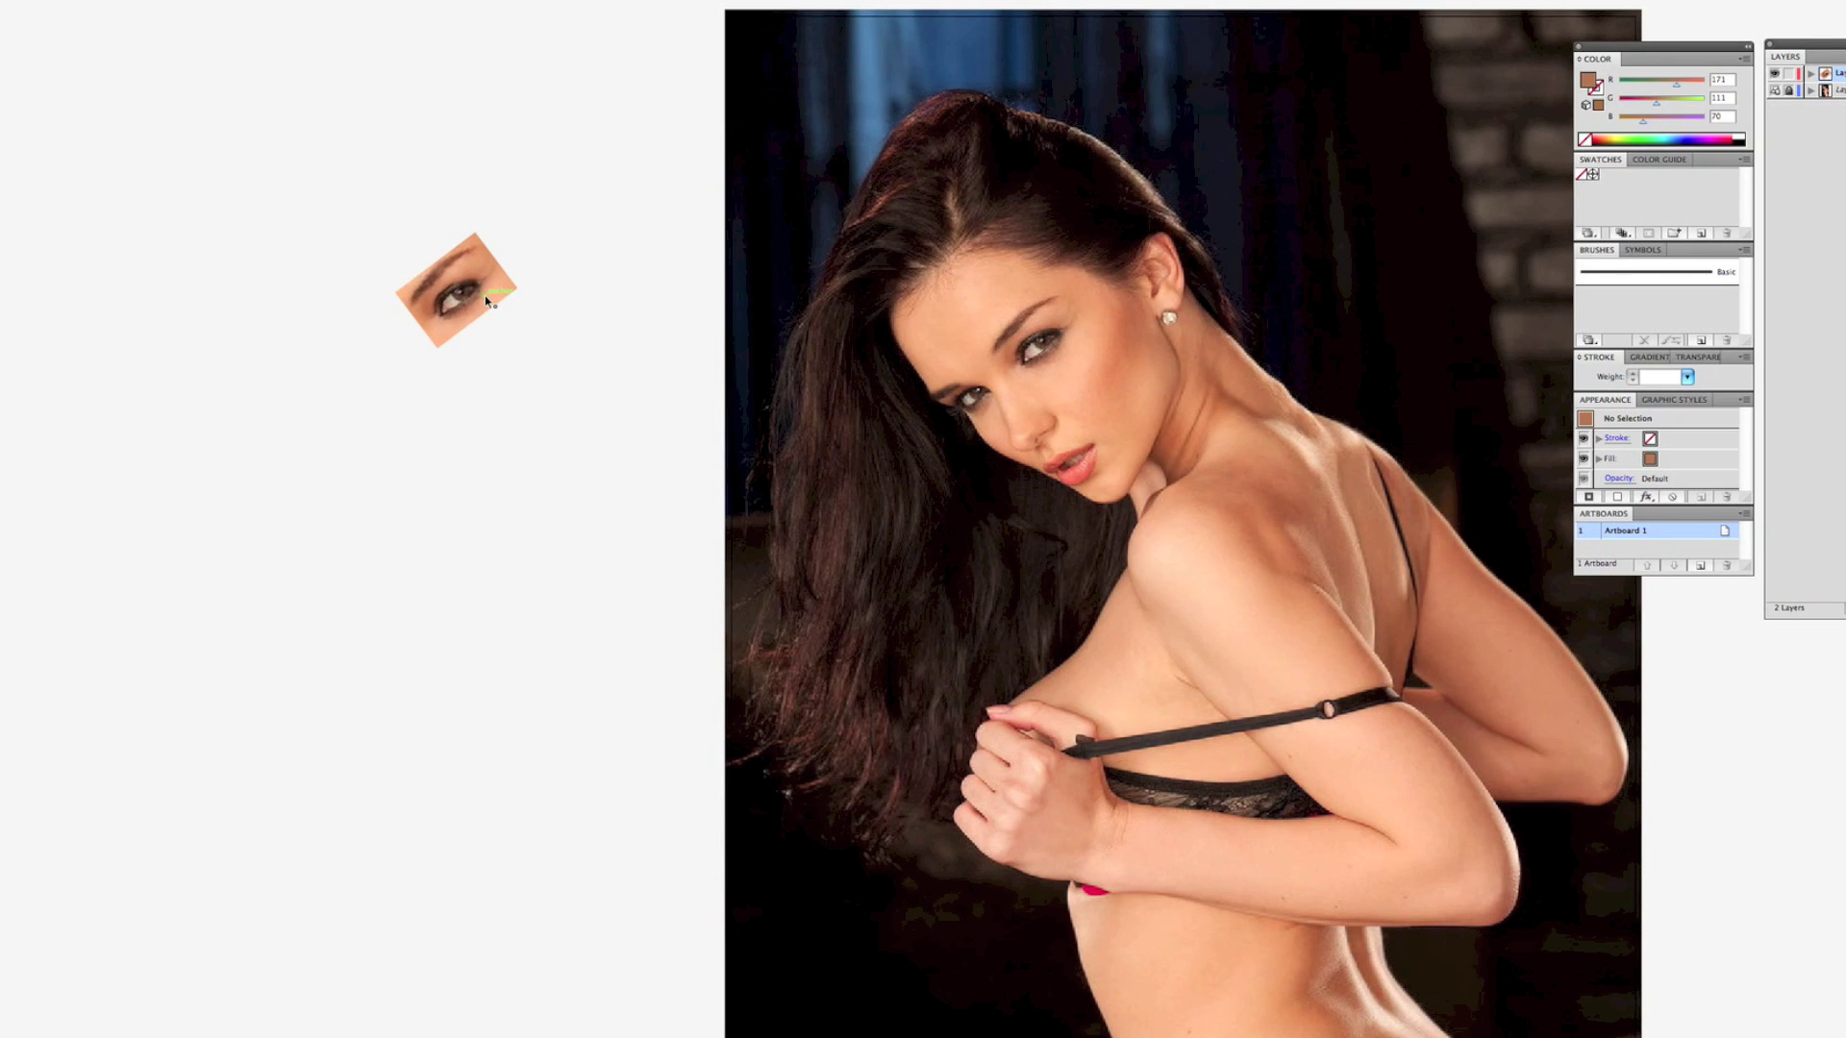
key(super+z)
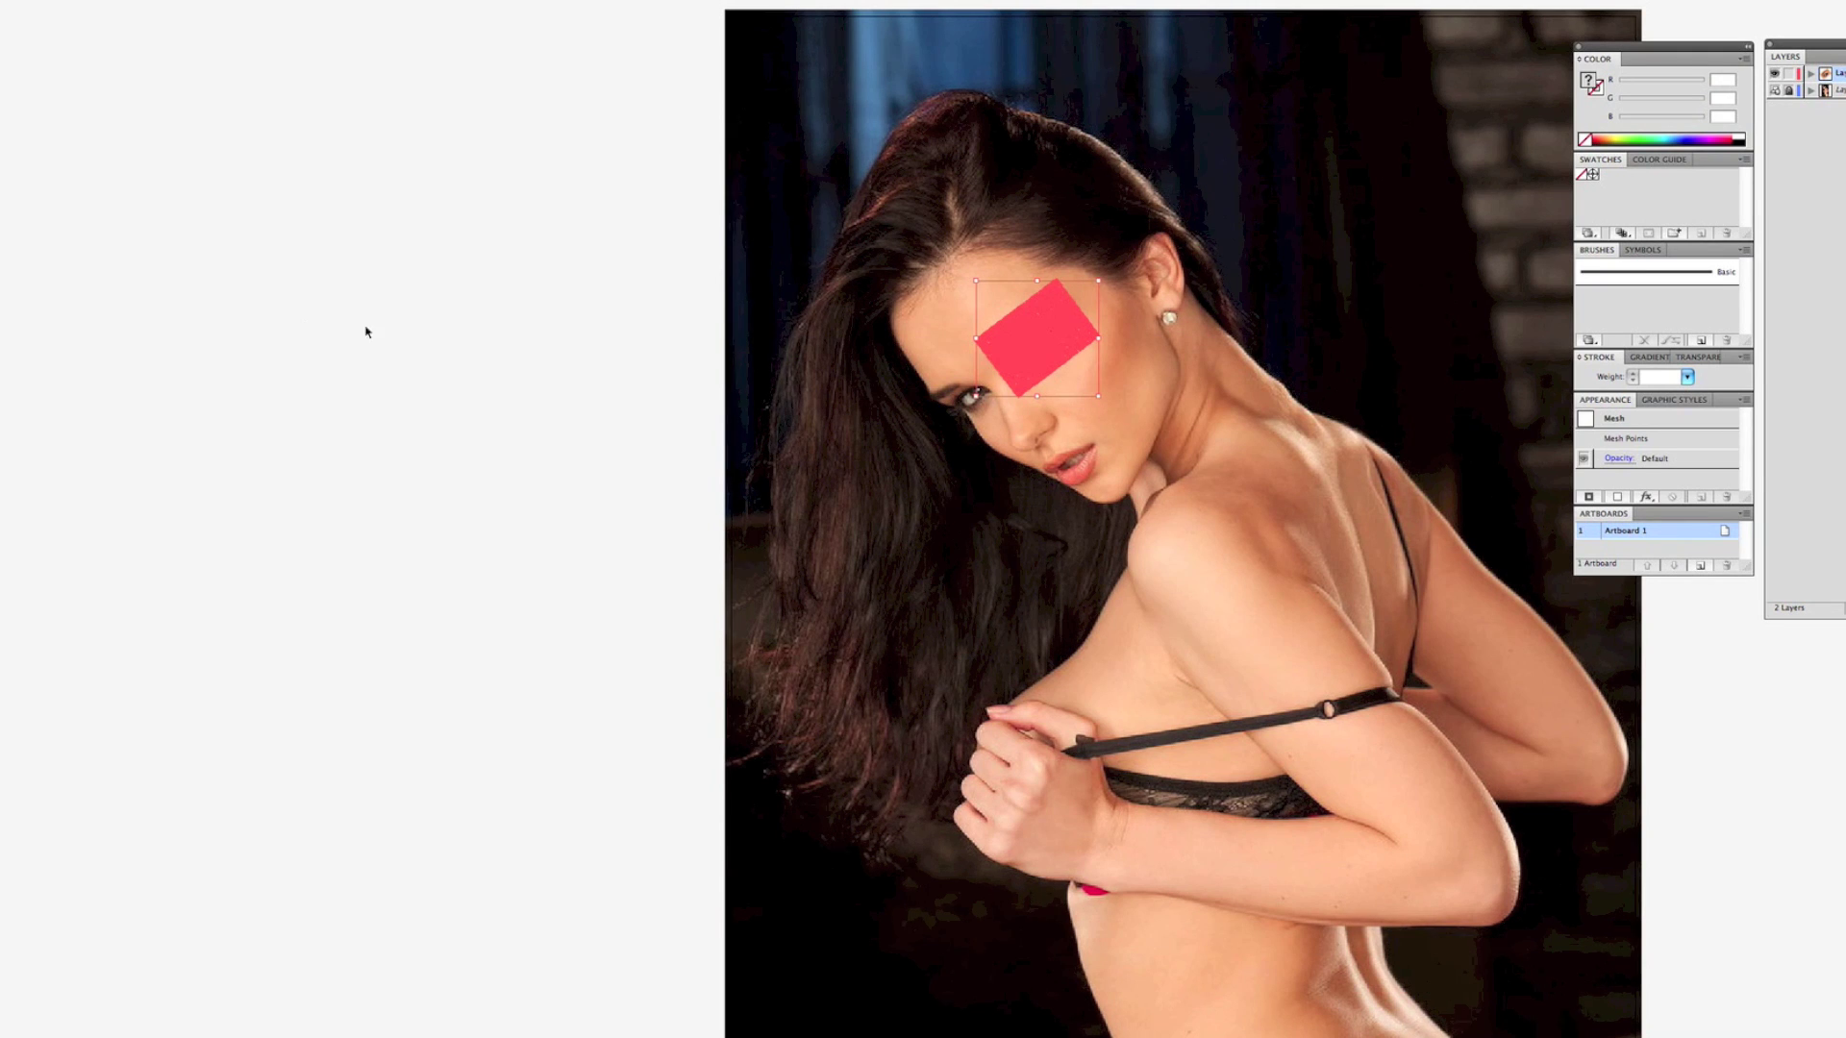
key(ctrl+z)
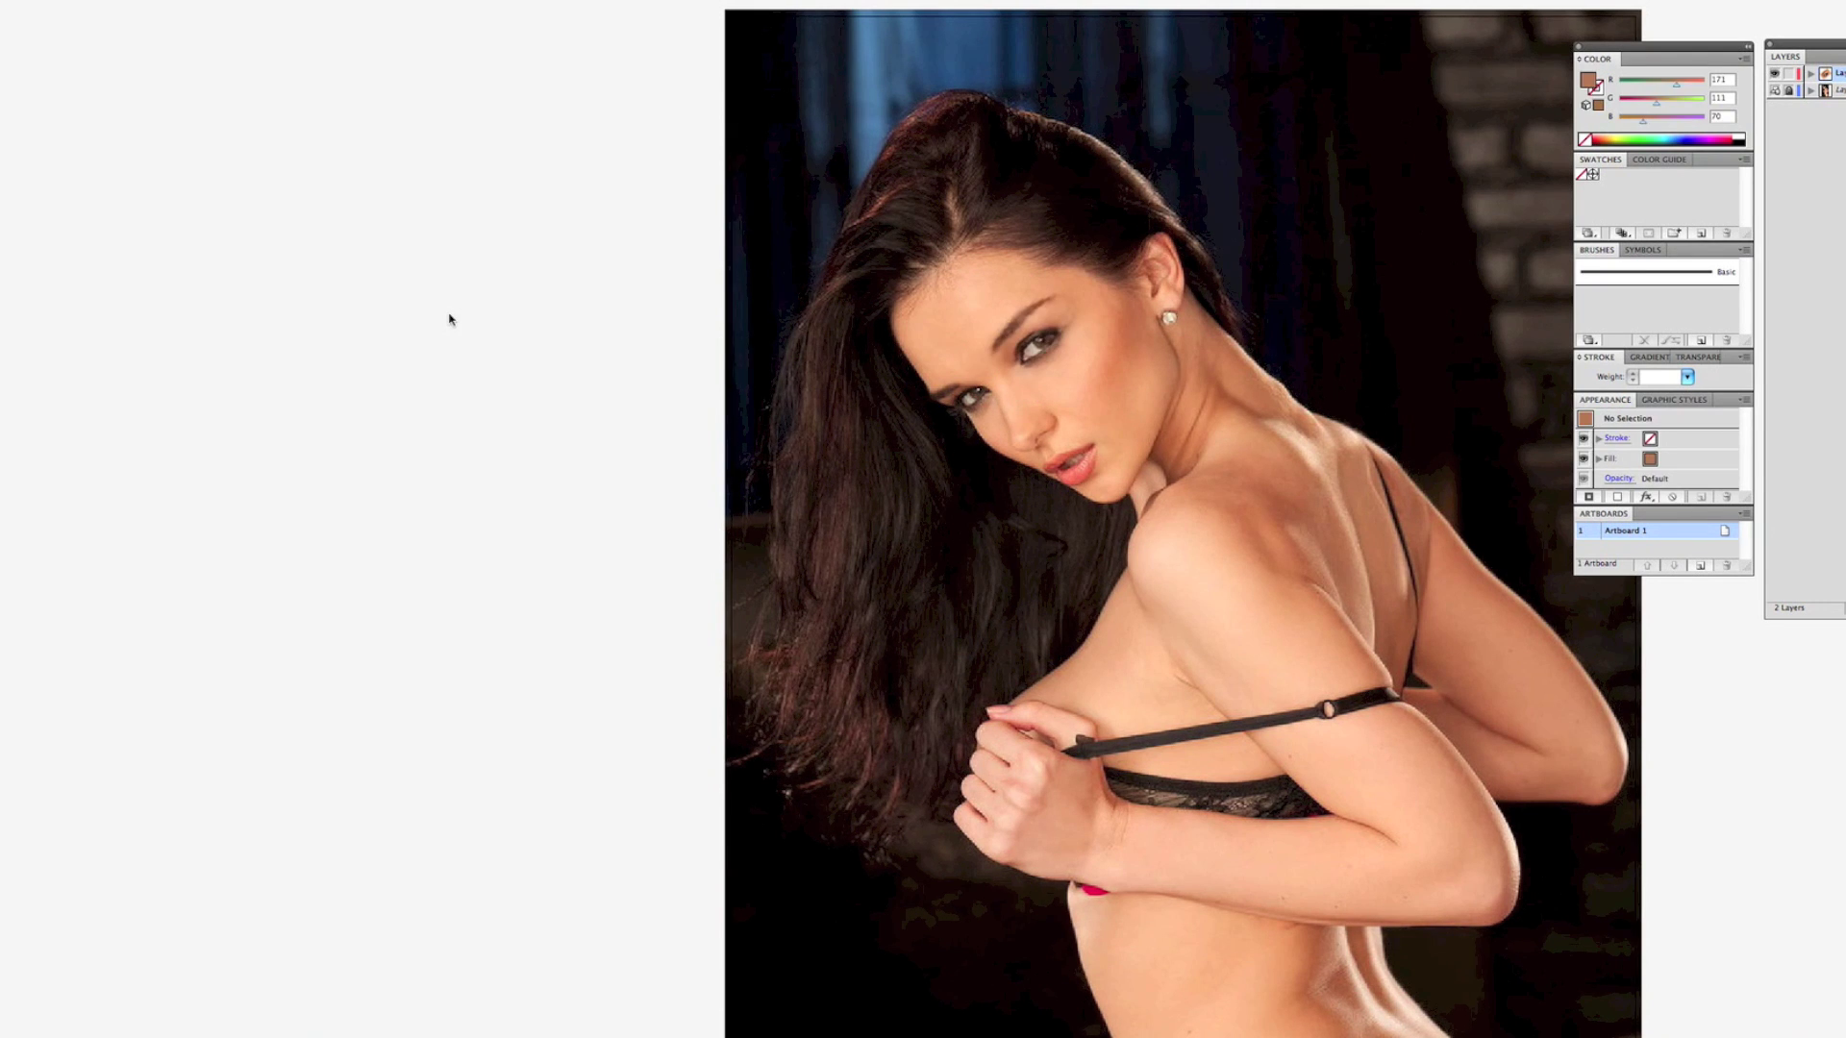